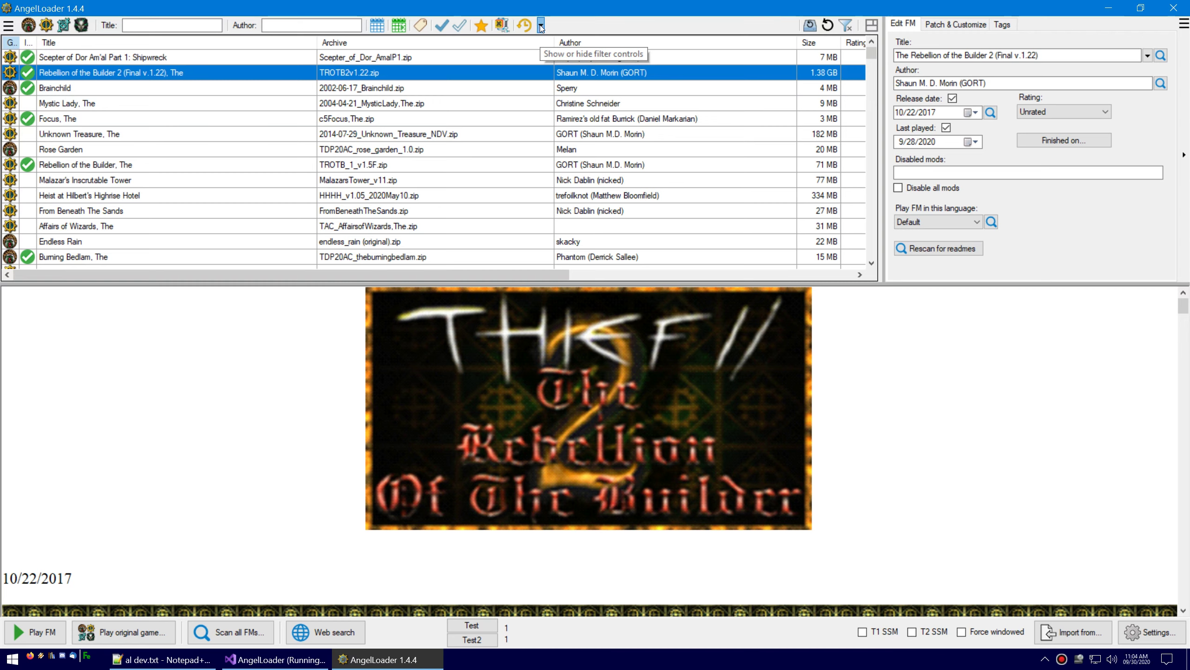
- Hide the Show recent at top, Show unsupported, Rating and Finished state filter controls
click(541, 25)
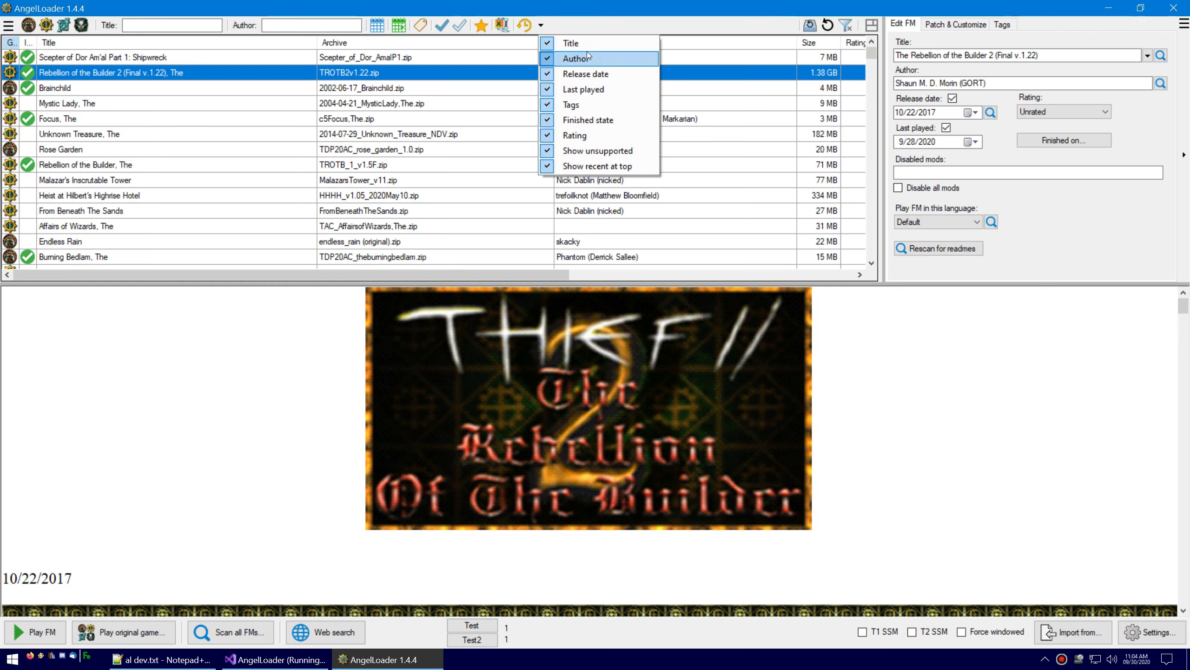
click(597, 166)
click(598, 151)
click(598, 135)
click(593, 120)
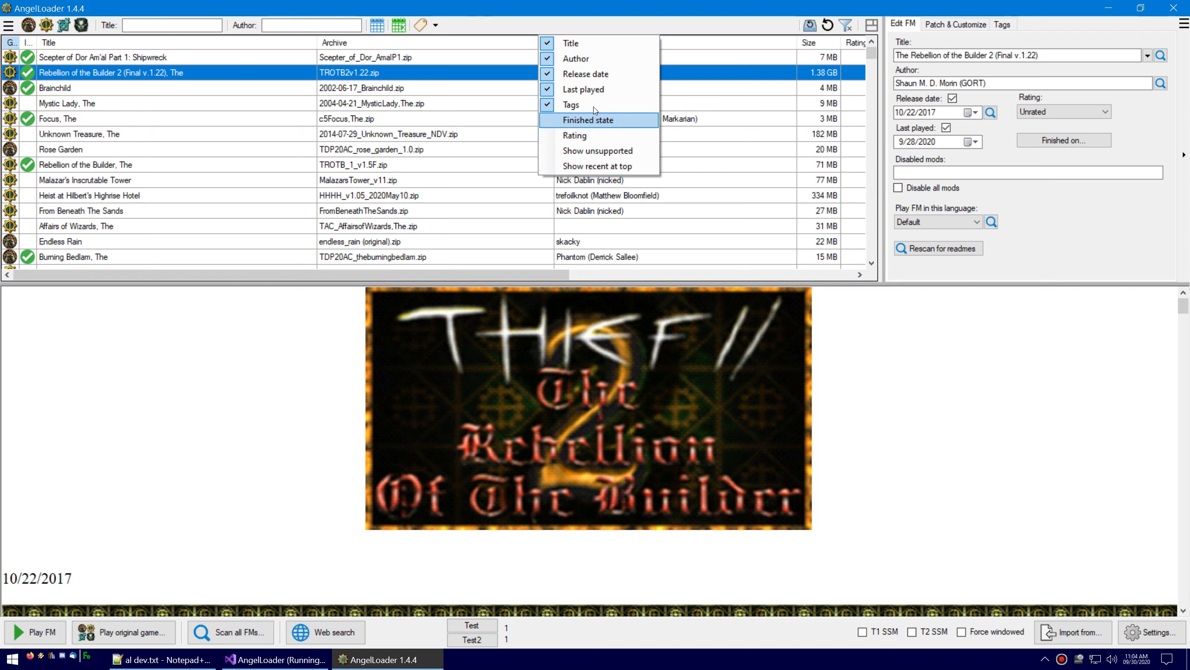
- Hide the remaining filter controls, including Tags, Last played and Release date, leaving only Title and Author
click(592, 58)
click(594, 104)
click(594, 166)
click(593, 89)
click(590, 60)
click(602, 135)
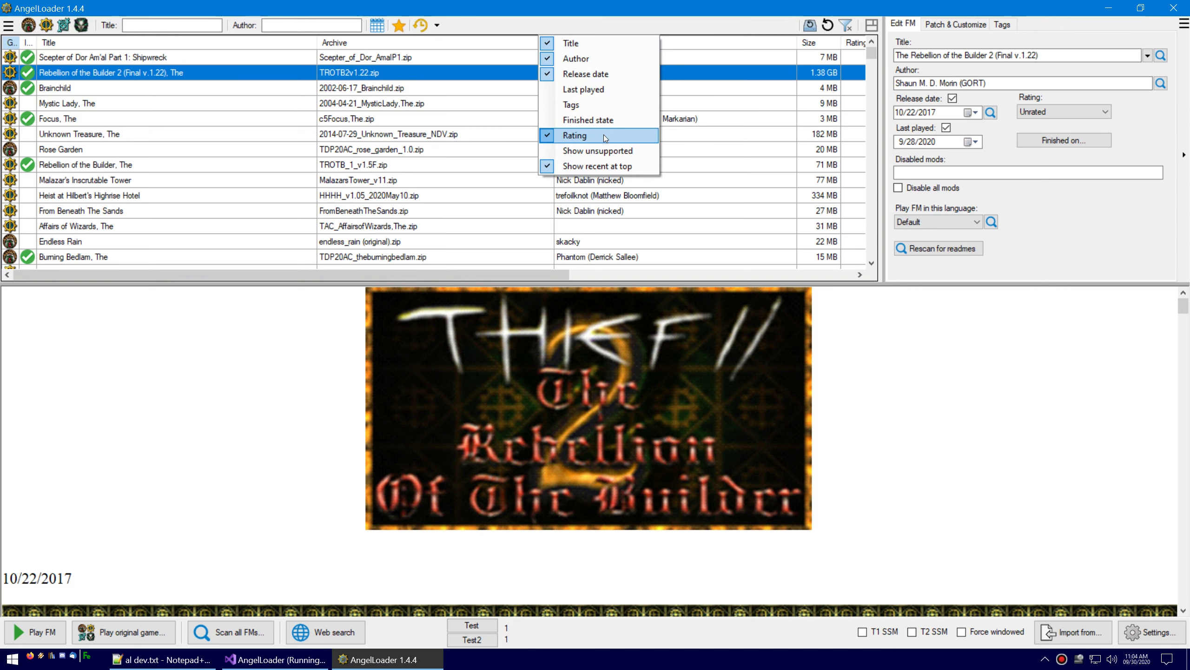
click(592, 74)
click(604, 165)
click(597, 136)
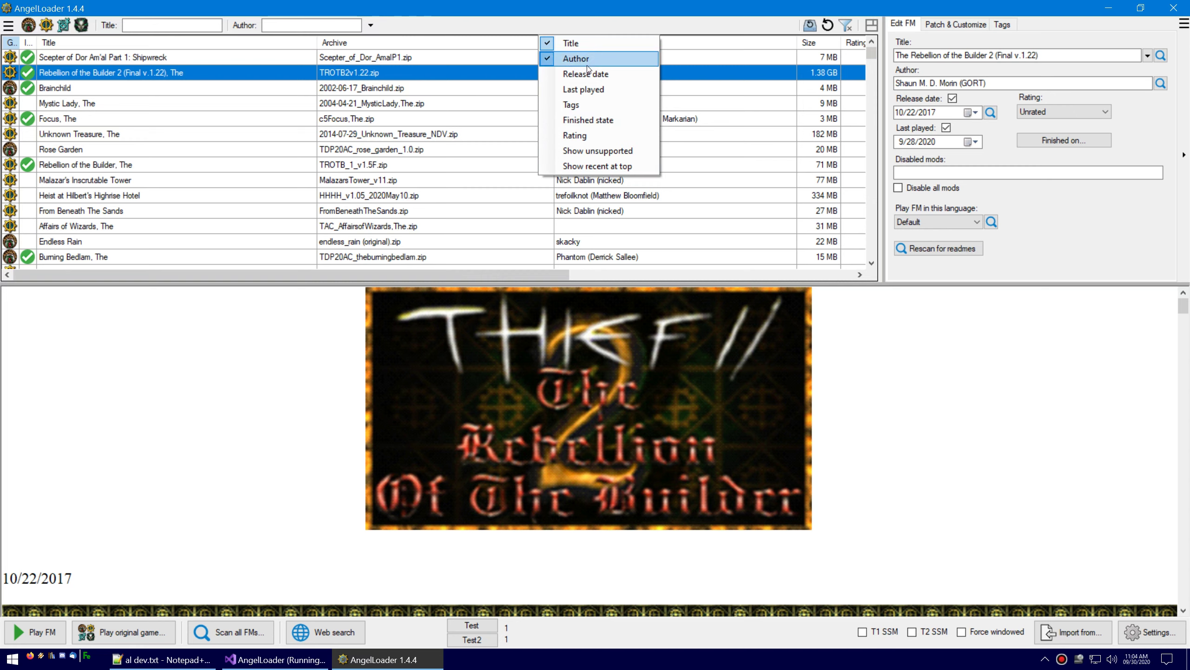
key(Escape)
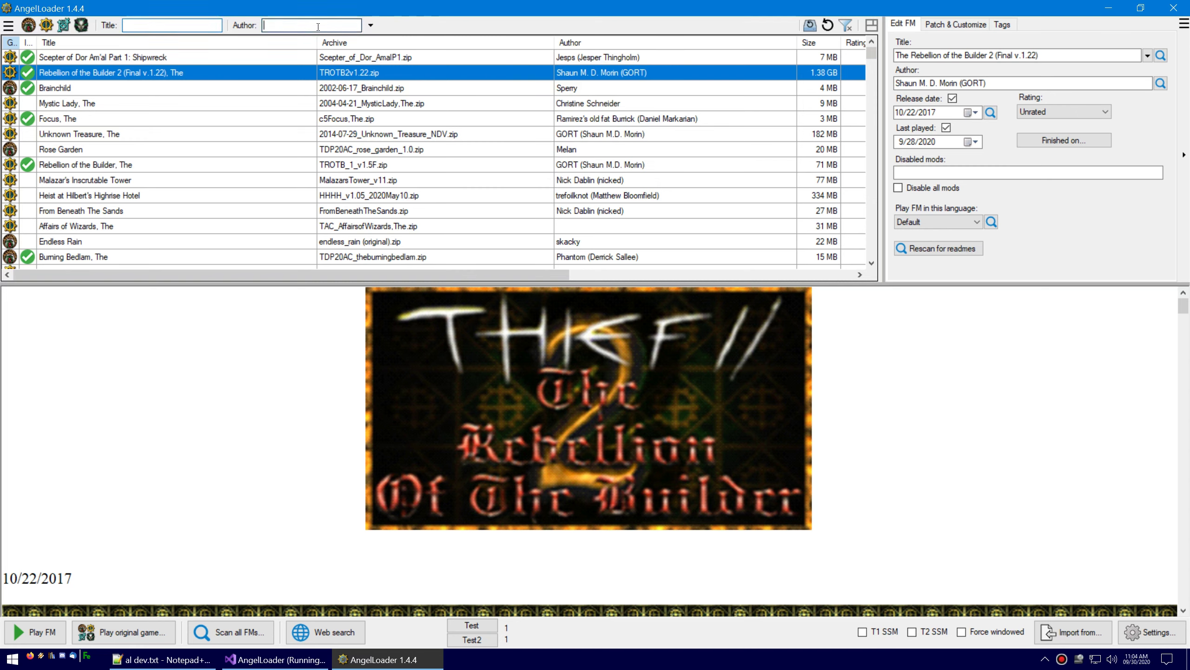
- Show the Tags, Show recent at top and Rating filter controls
click(371, 24)
click(401, 104)
click(427, 166)
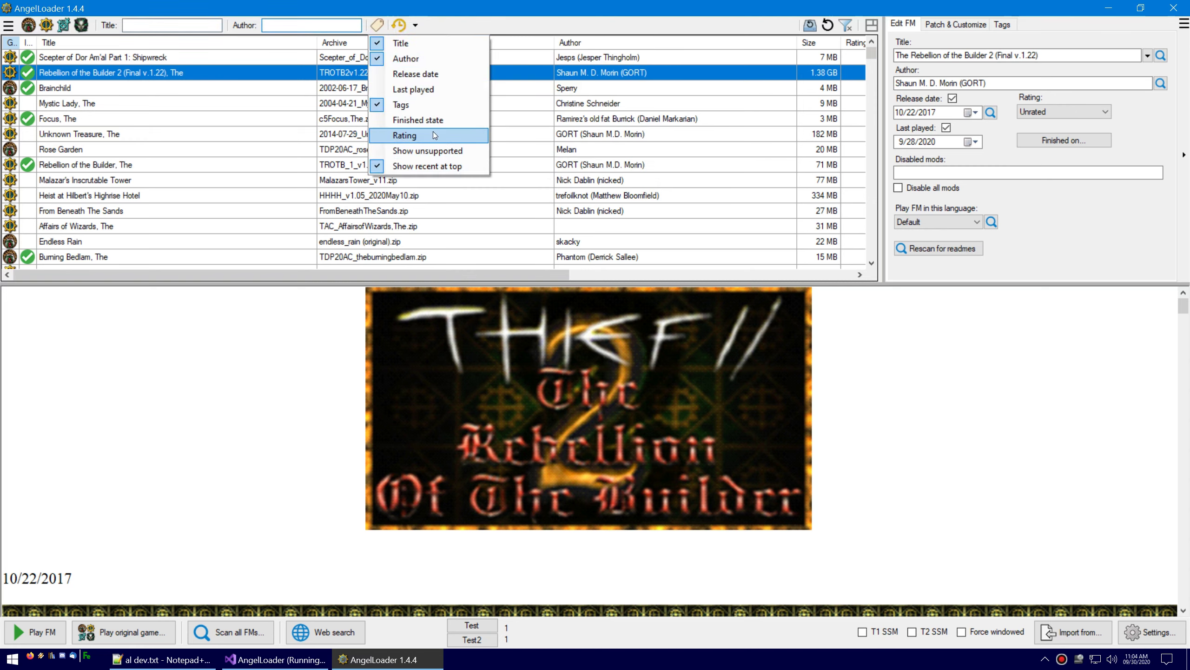
click(434, 135)
key(Escape)
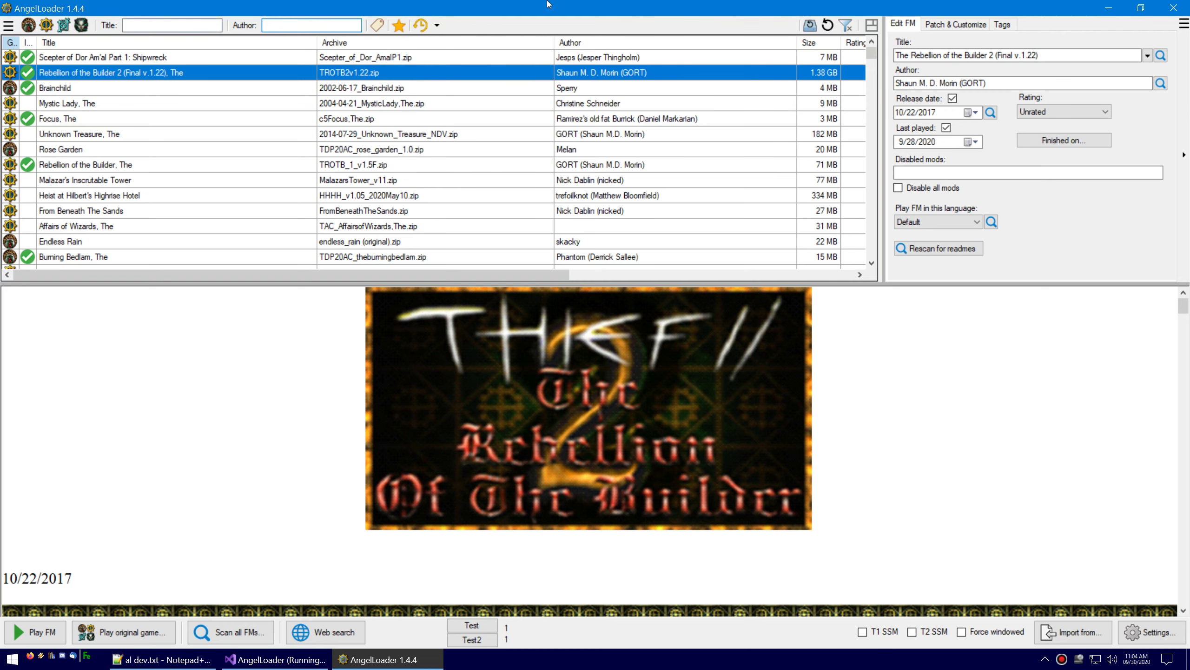
- Hide the Tags and Rating filter controls, keeping Title, Author and Show recent at top
click(436, 25)
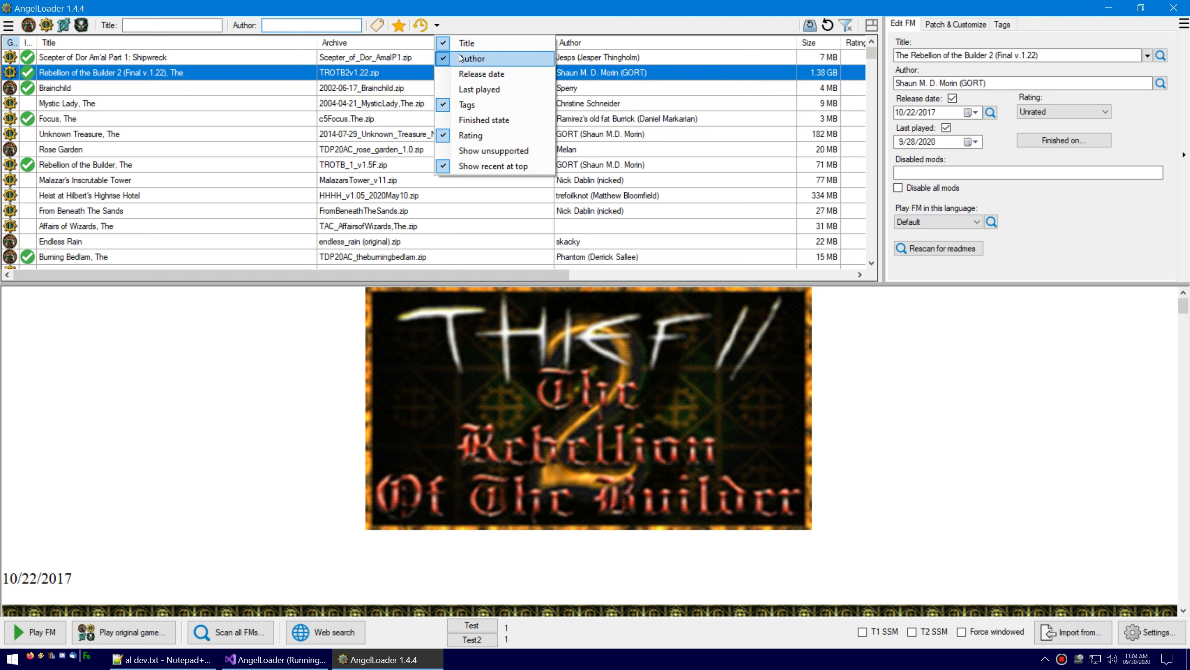
click(469, 104)
click(471, 136)
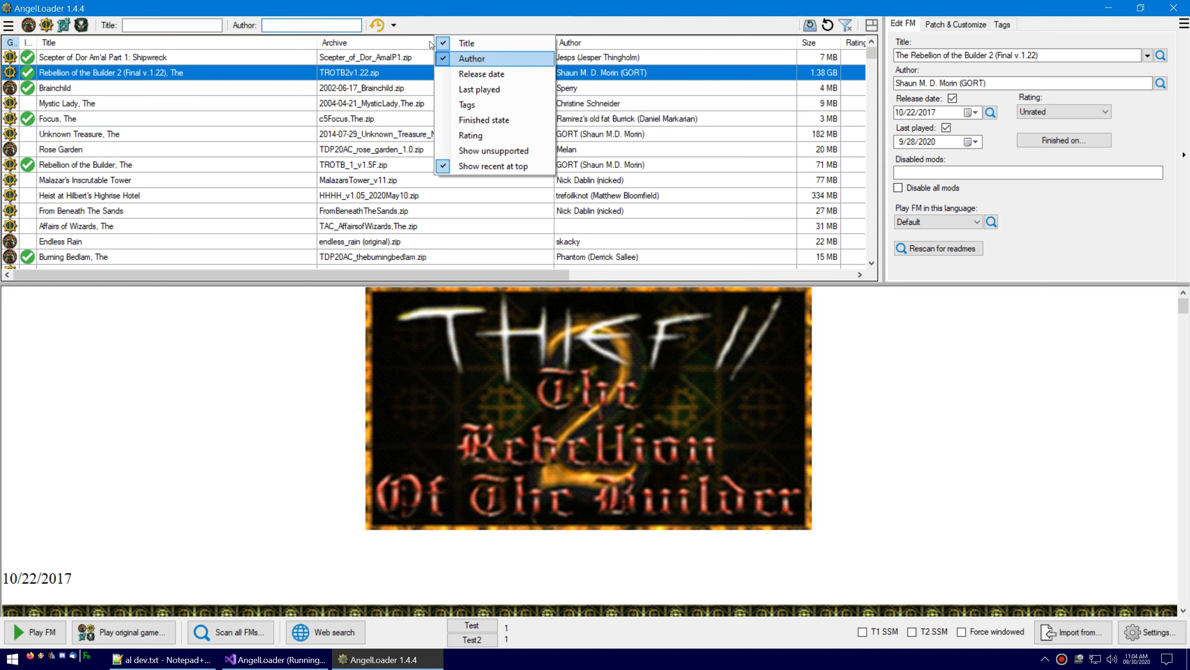
click(417, 23)
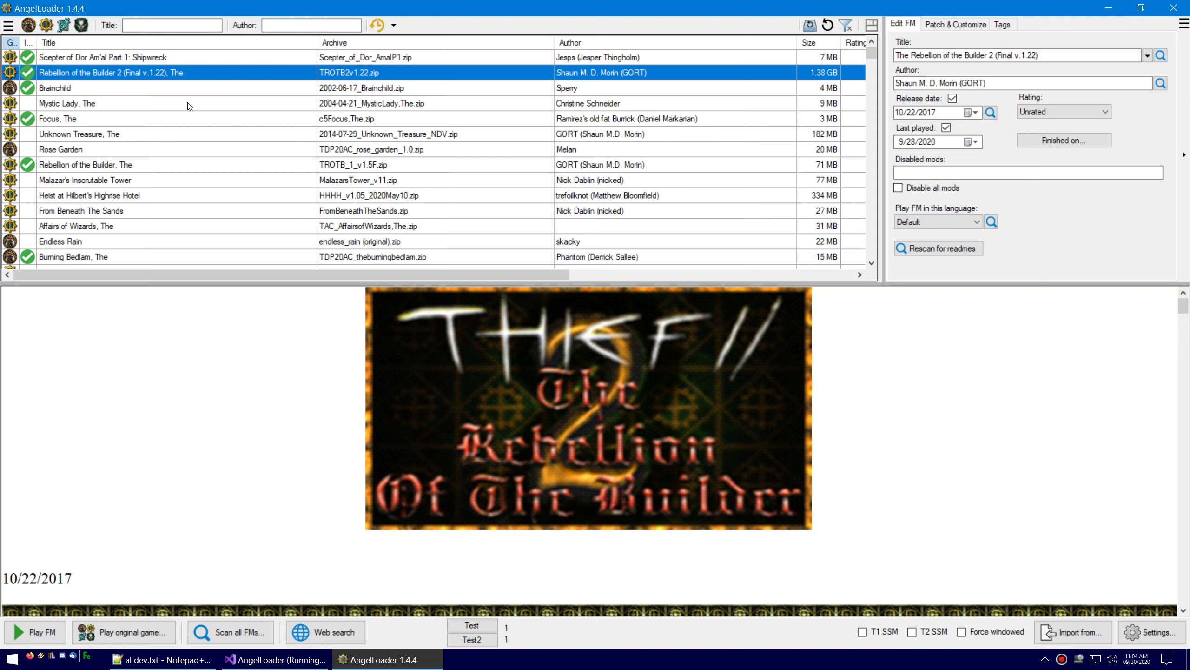
click(394, 25)
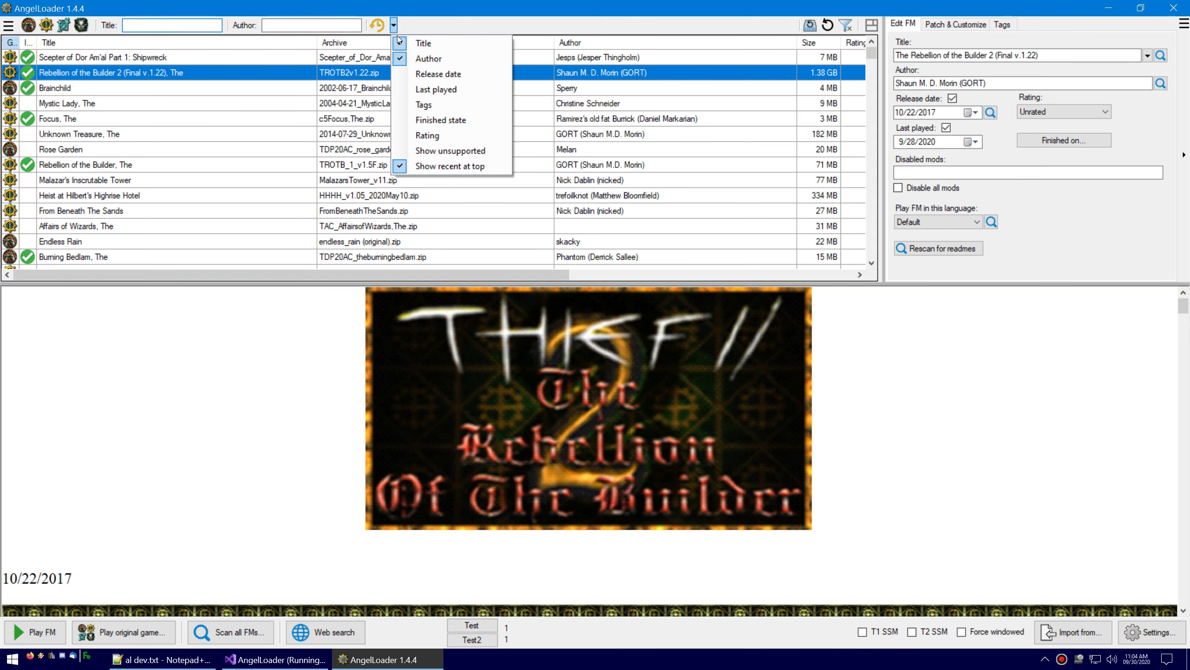
click(420, 155)
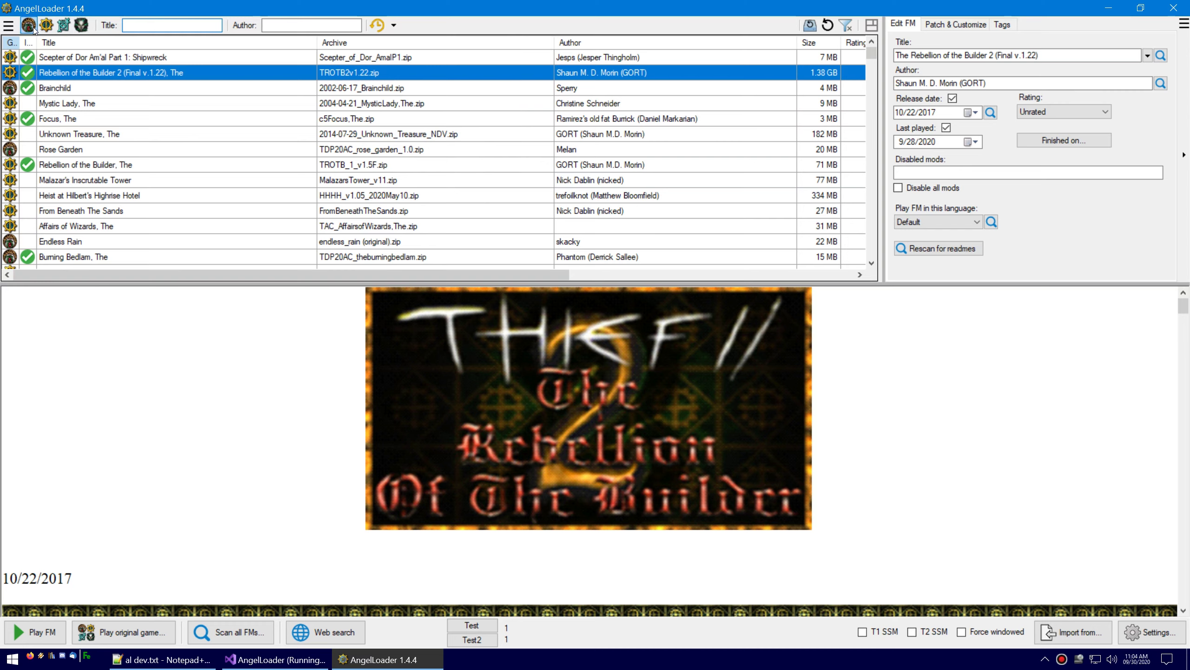
- Set the game organization to give each game its own tab
click(1152, 631)
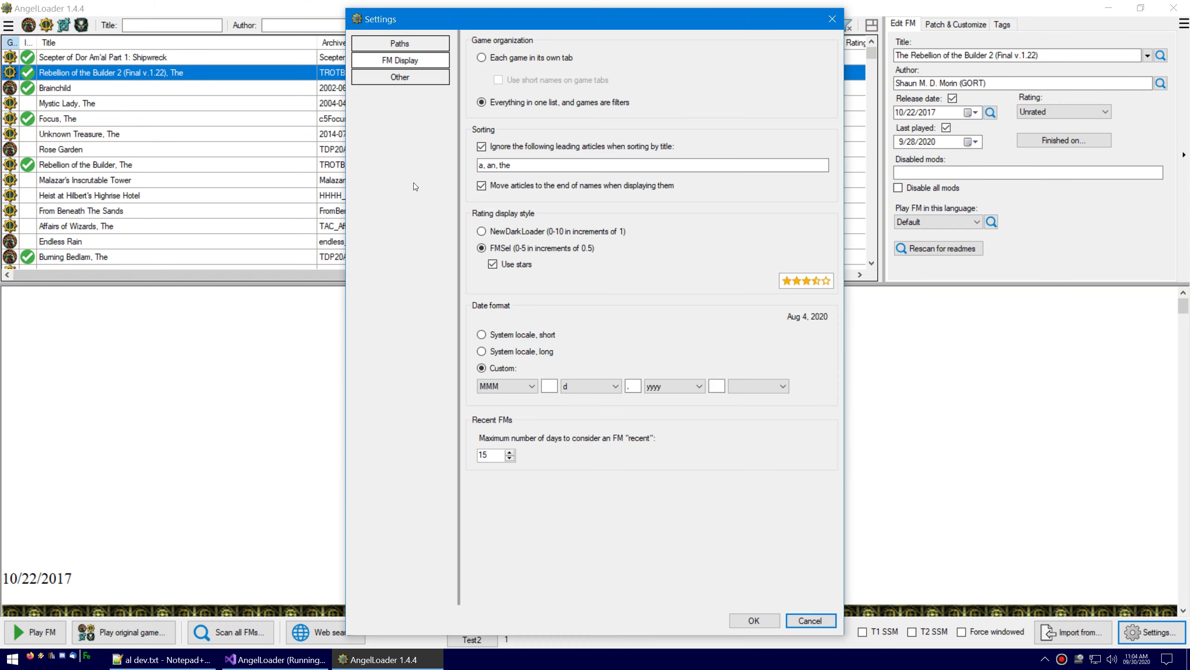
click(510, 58)
click(754, 620)
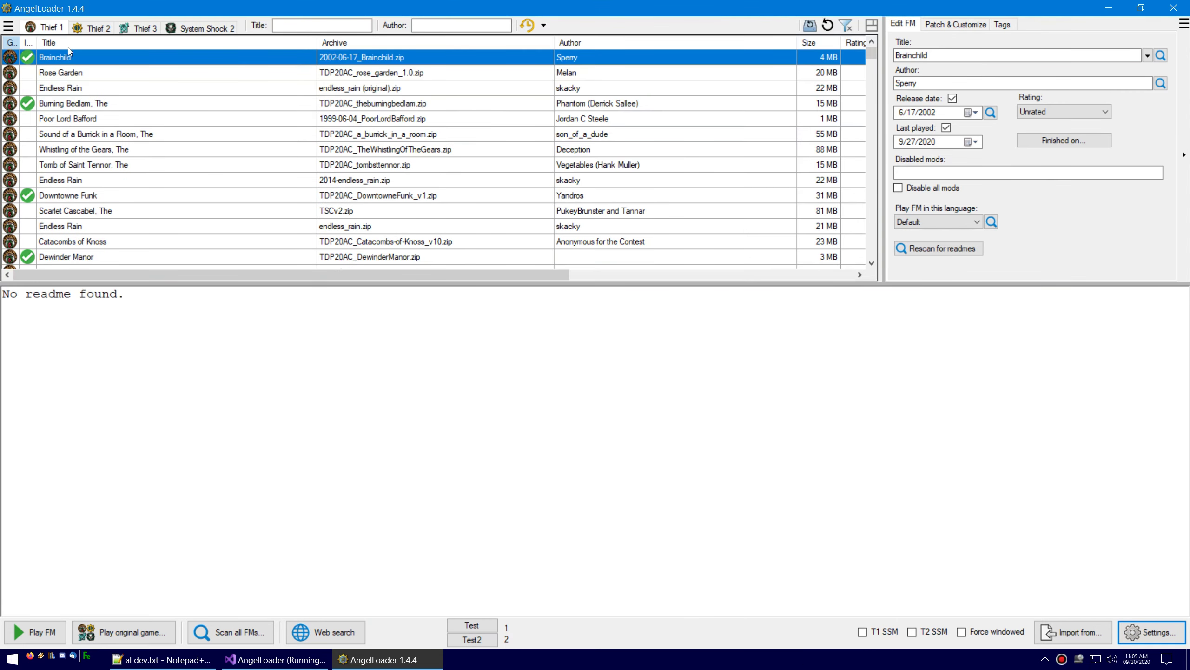
- Look through the mission lists on the System Shock 2, Thief 2, Thief 3 and Thief 1 tabs
click(201, 27)
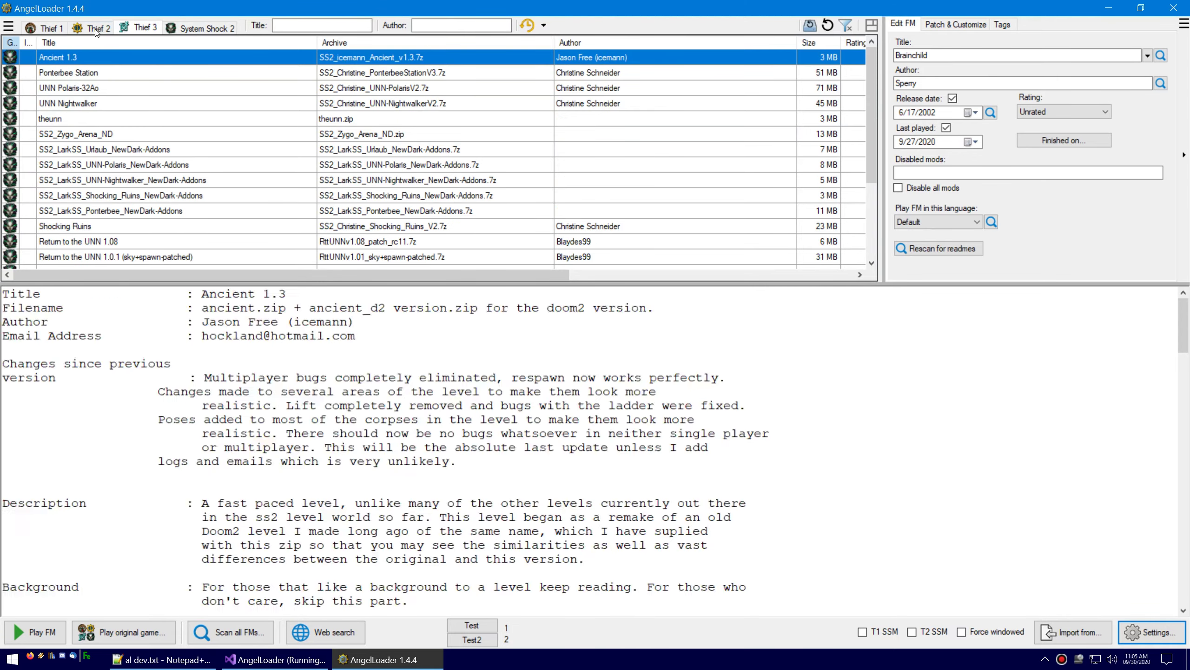
click(94, 29)
click(178, 28)
click(138, 28)
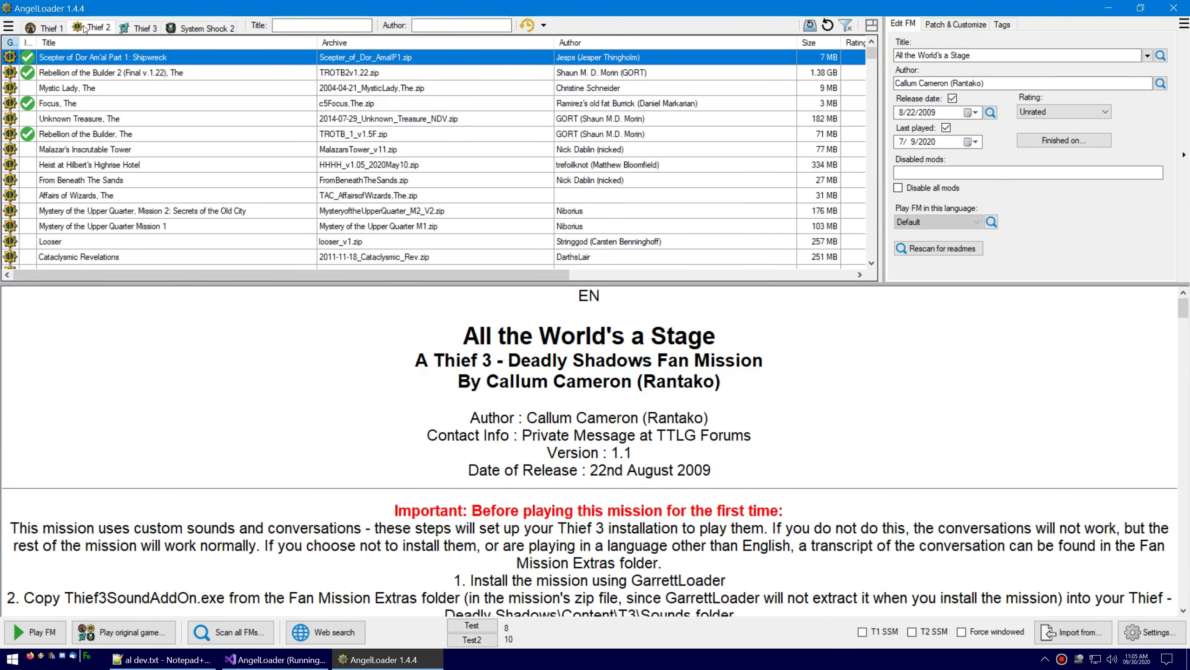
click(46, 27)
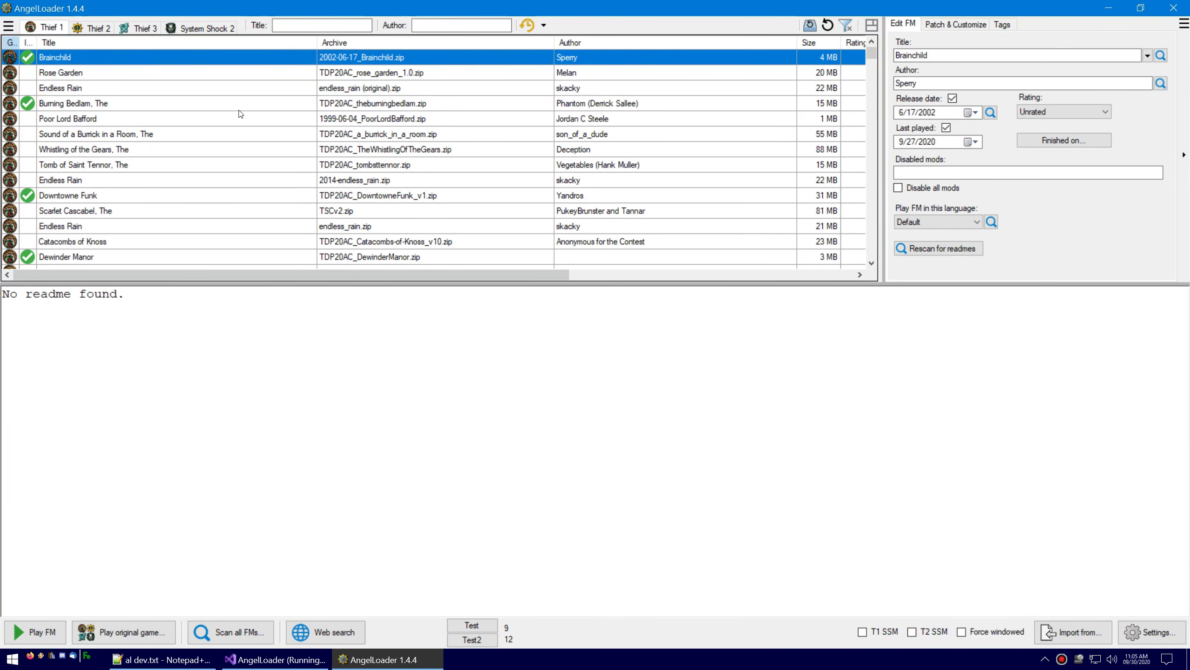
- Enable short names on the game tabs in the FM Display settings
click(1152, 631)
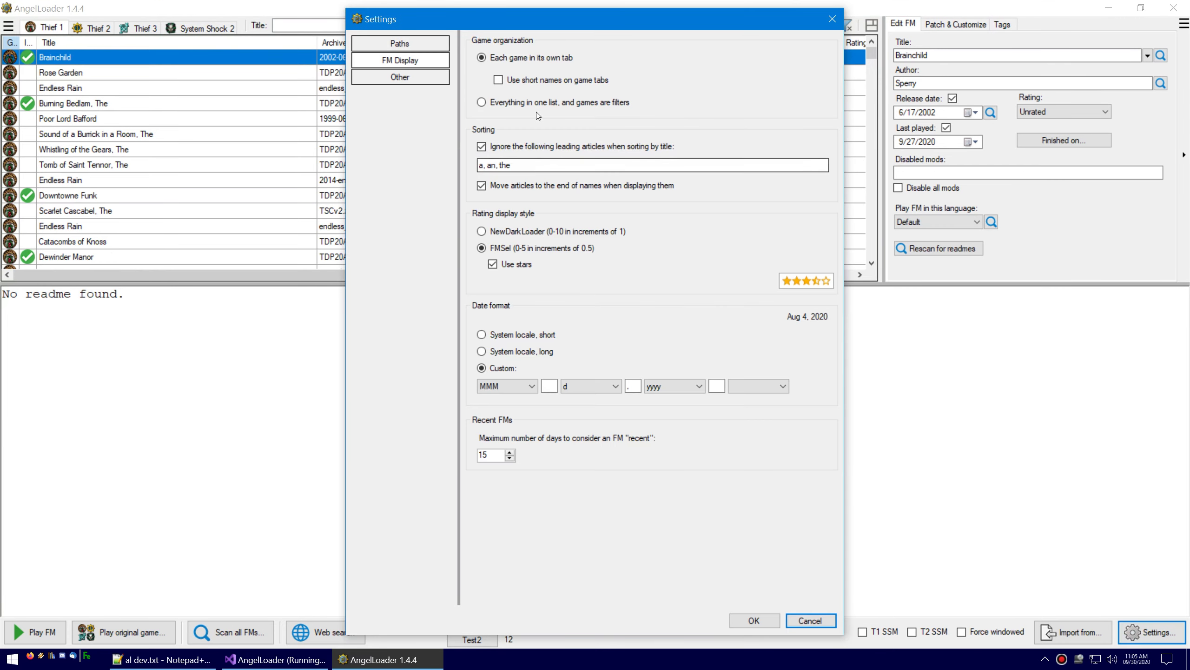
click(529, 81)
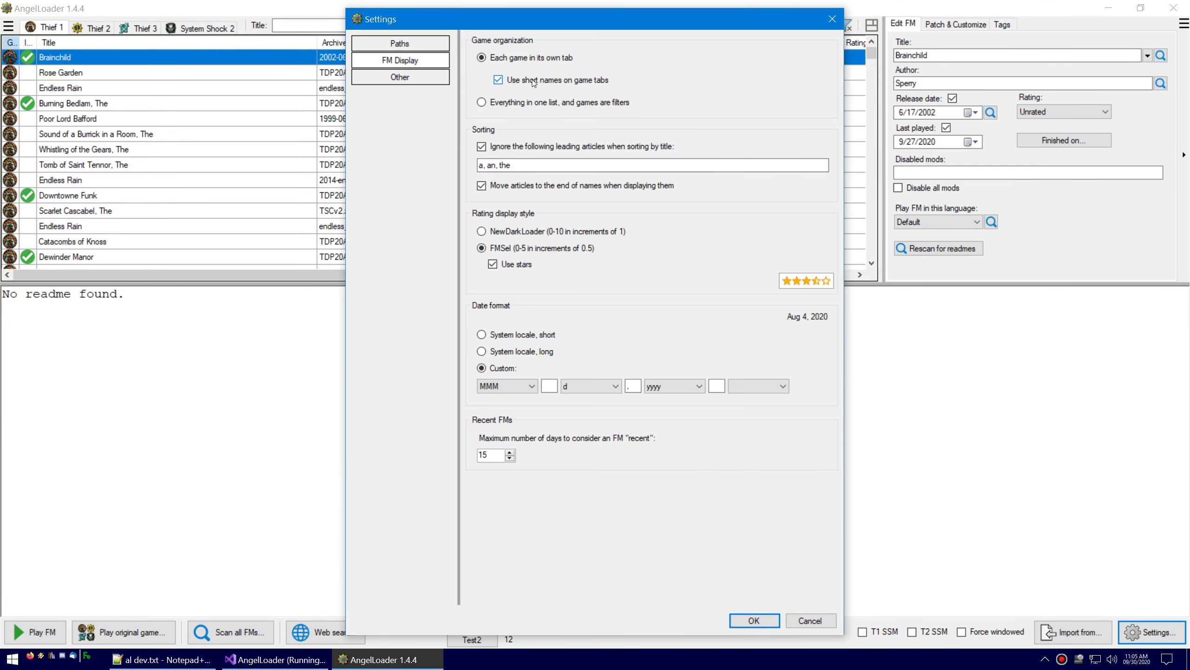
click(755, 621)
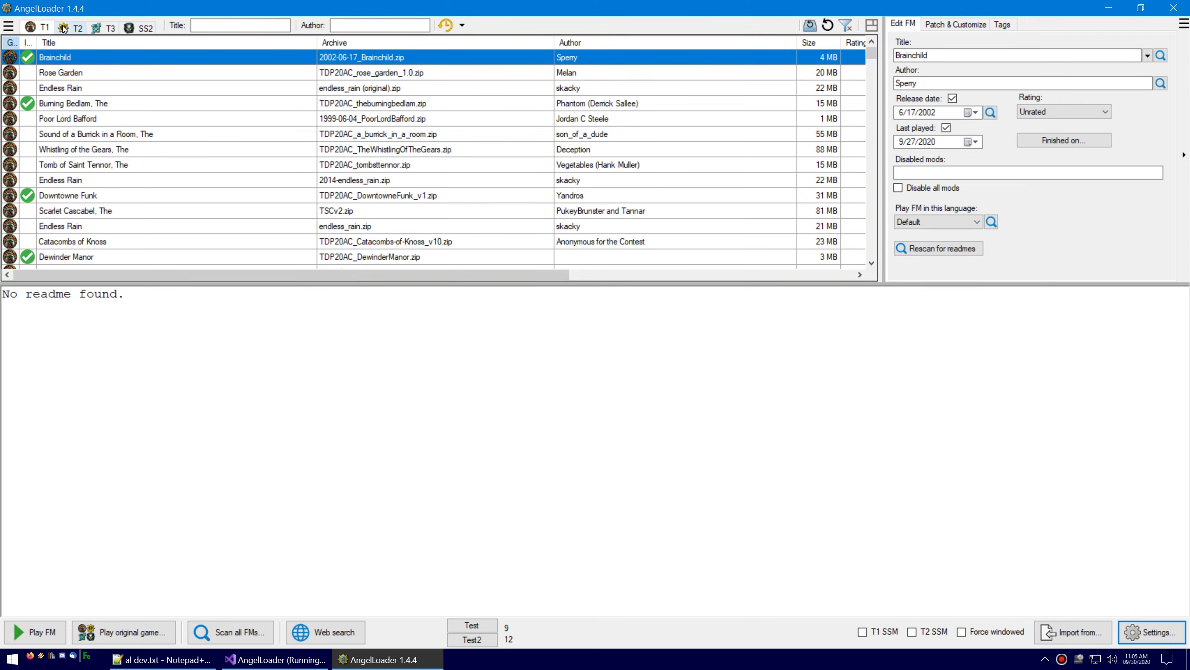
- Cycle through the short-named T1, T2, T3 and SS2 game tabs and return to T1
key(ctrl+shift+Tab)
key(ctrl+shift+Tab)
key(ctrl+shift+Tab)
key(ctrl+shift+Tab)
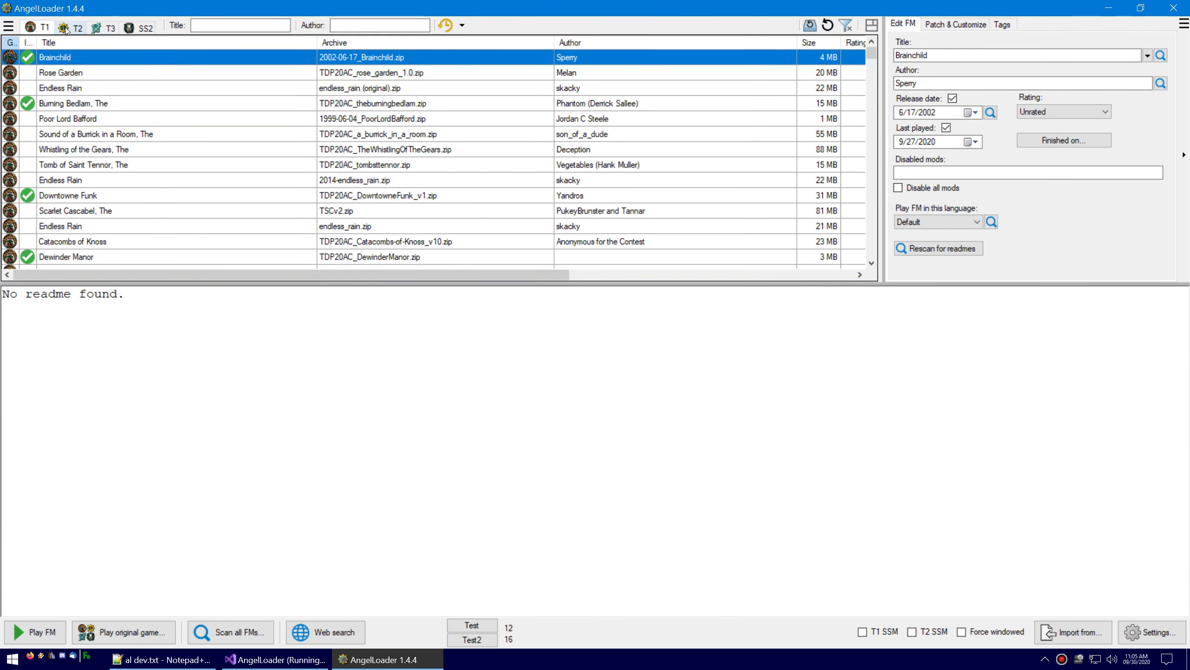
click(109, 27)
click(140, 27)
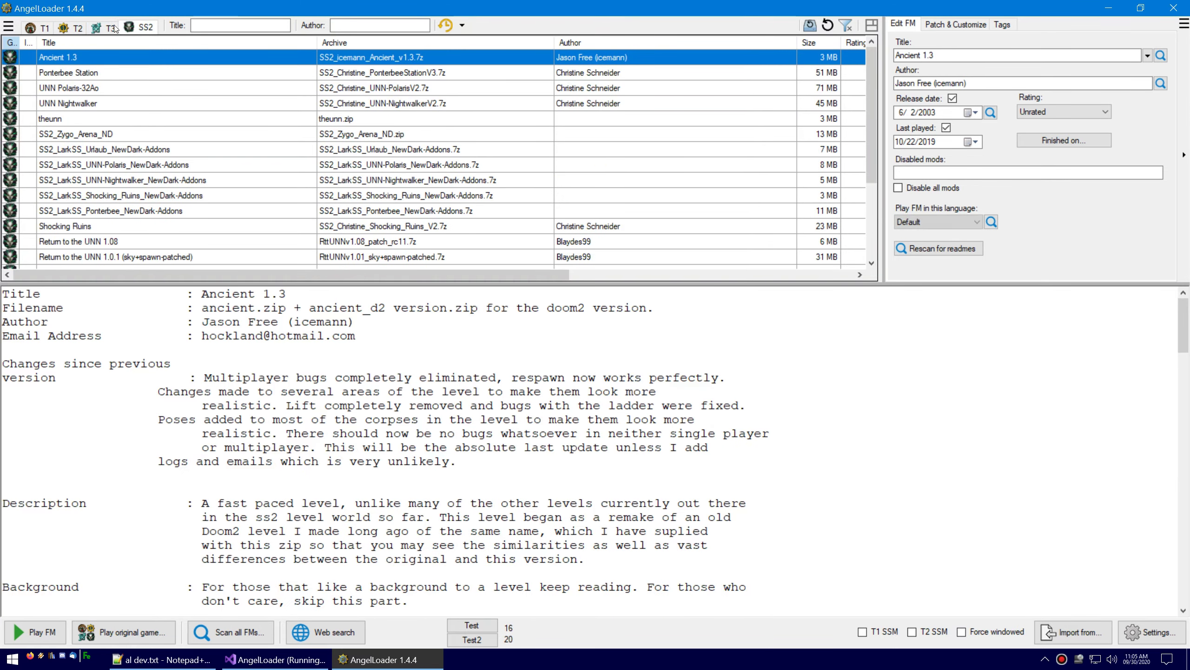
click(108, 27)
click(45, 27)
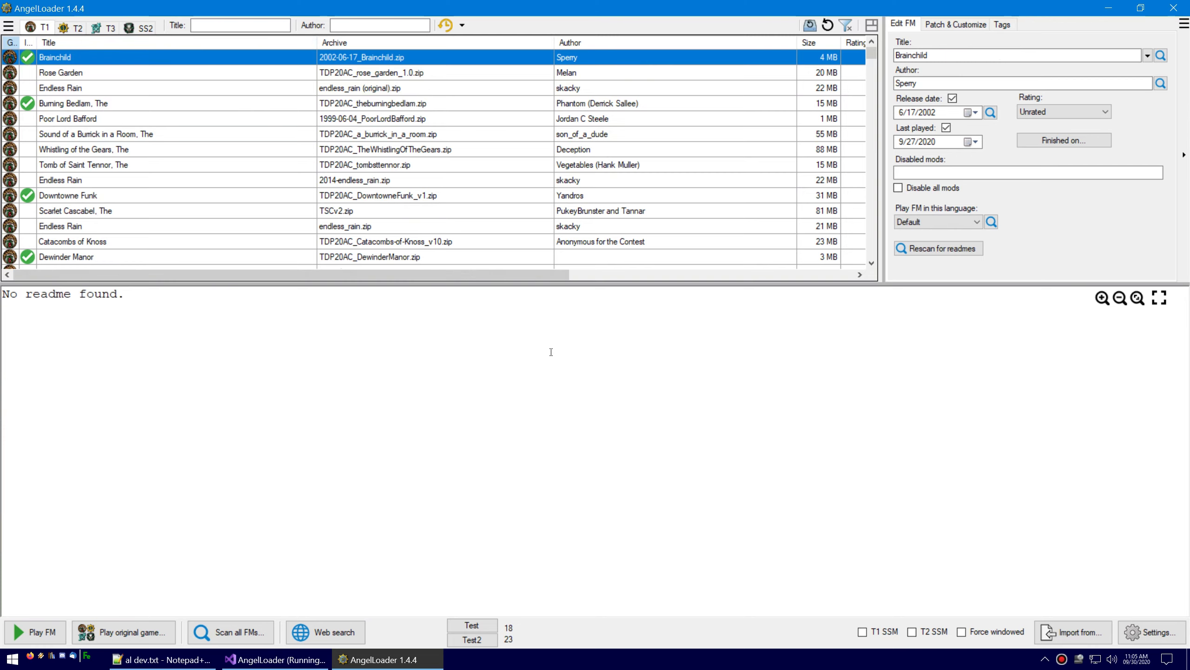
- Set the game organization back to everything in one list, with games as filters
click(1152, 631)
click(755, 620)
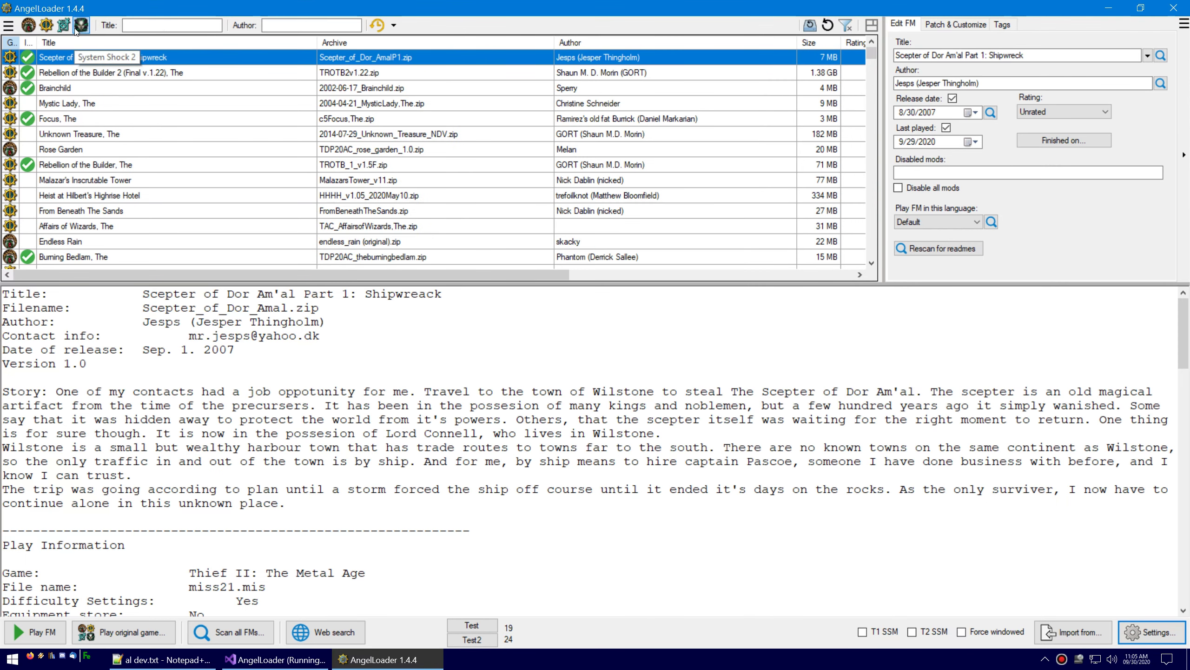
- Show the Release date and Last played filter controls and hide them again
click(394, 24)
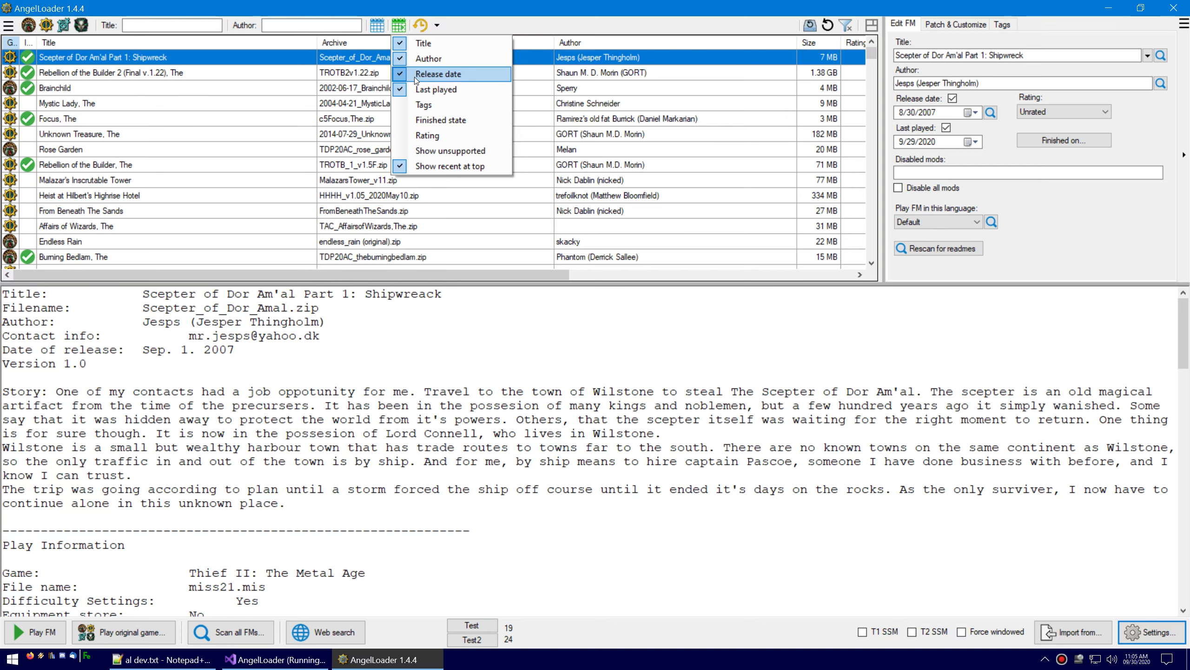
click(403, 4)
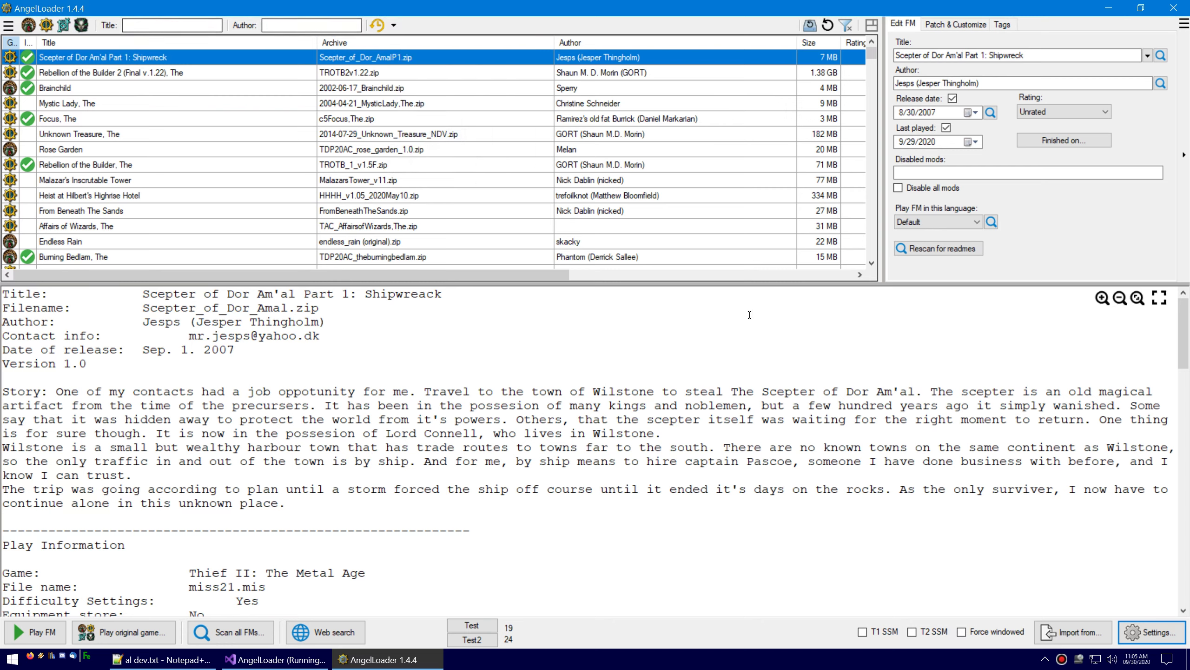
- Review which mission detail tabs are available and look through Patch & Customize, Tags and Edit FM
click(1184, 26)
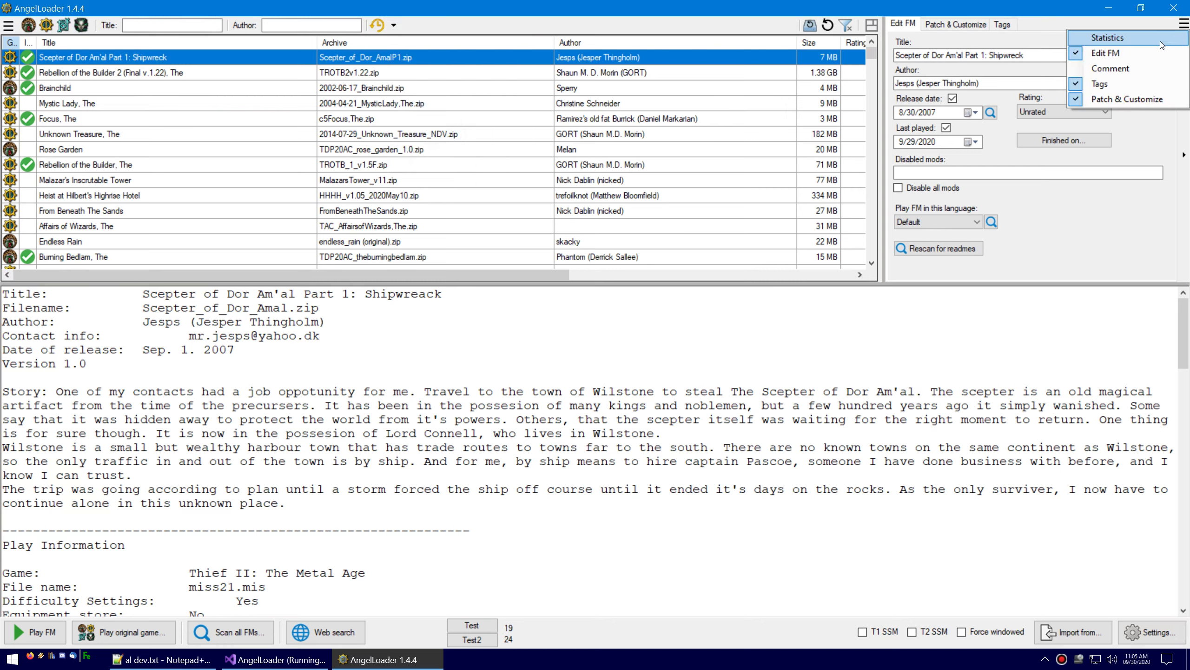
click(1133, 37)
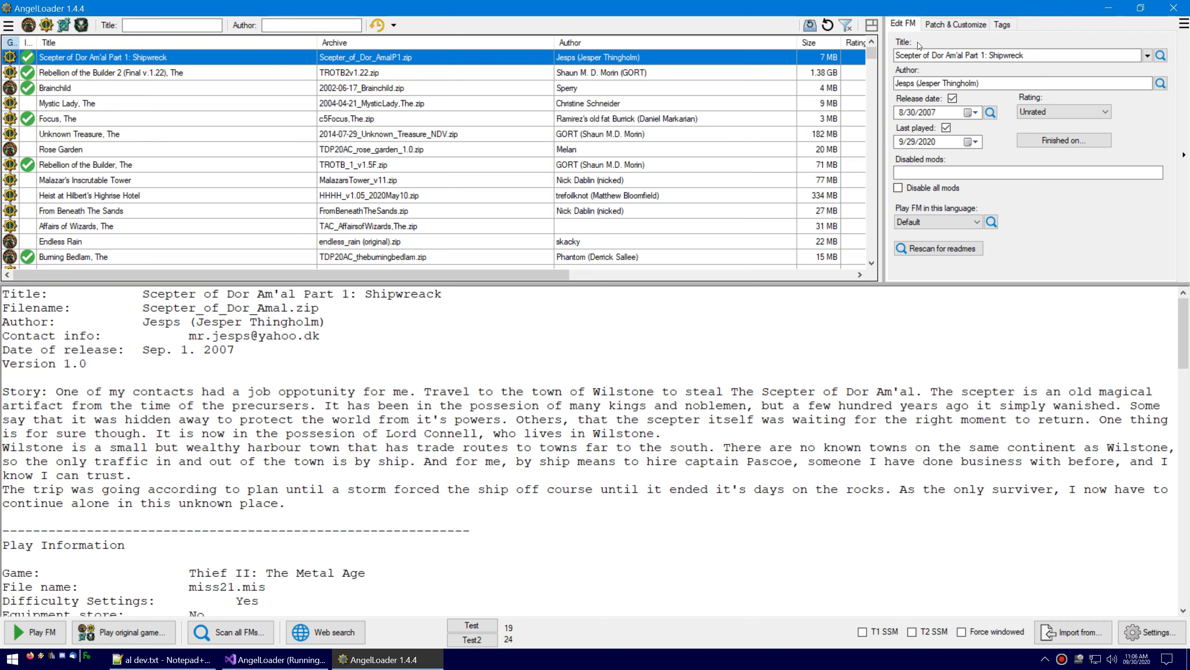
click(956, 24)
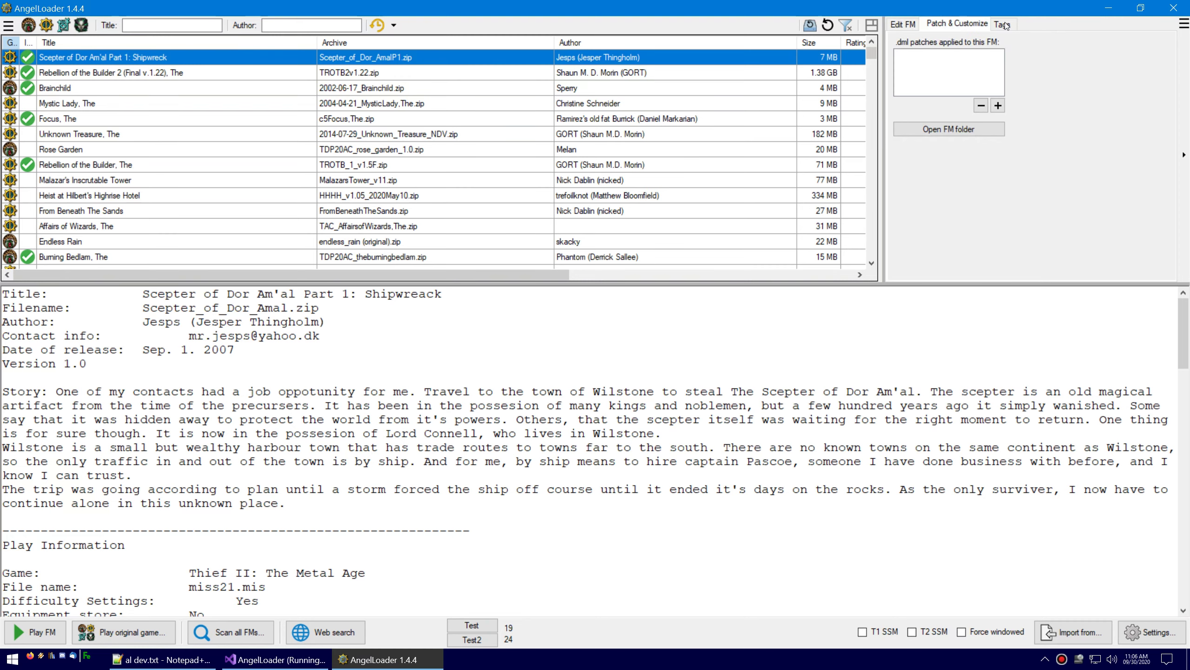
click(1002, 25)
click(956, 24)
click(916, 23)
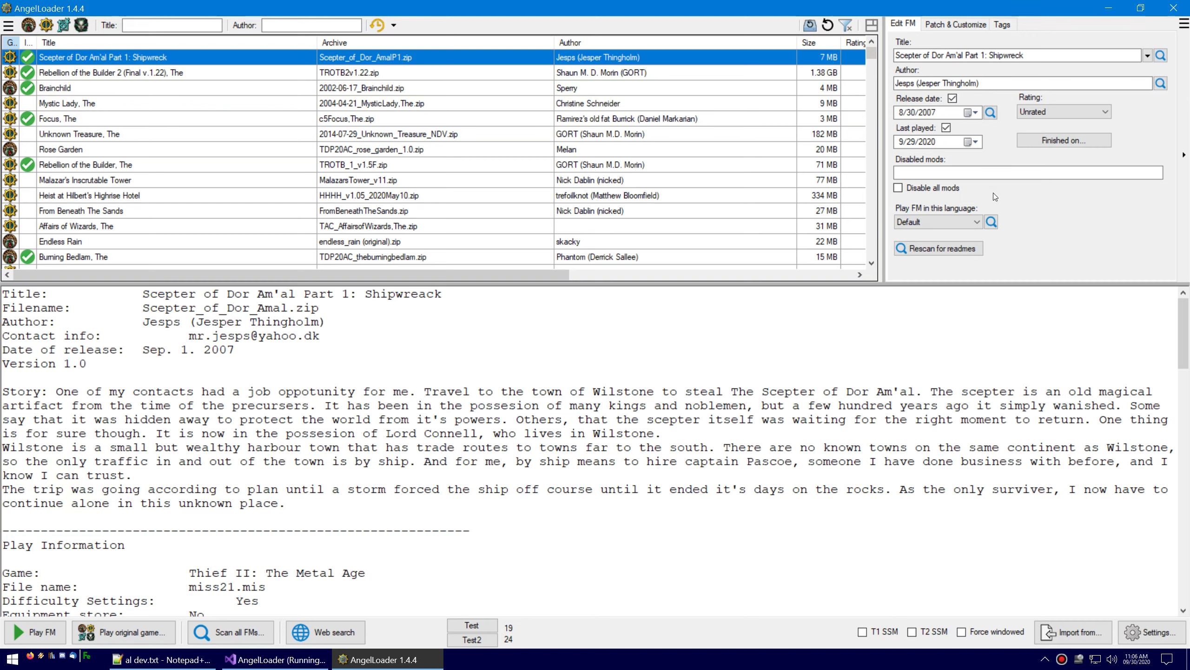
- Show the Statistics tab among the mission details and view its custom resources
click(1183, 25)
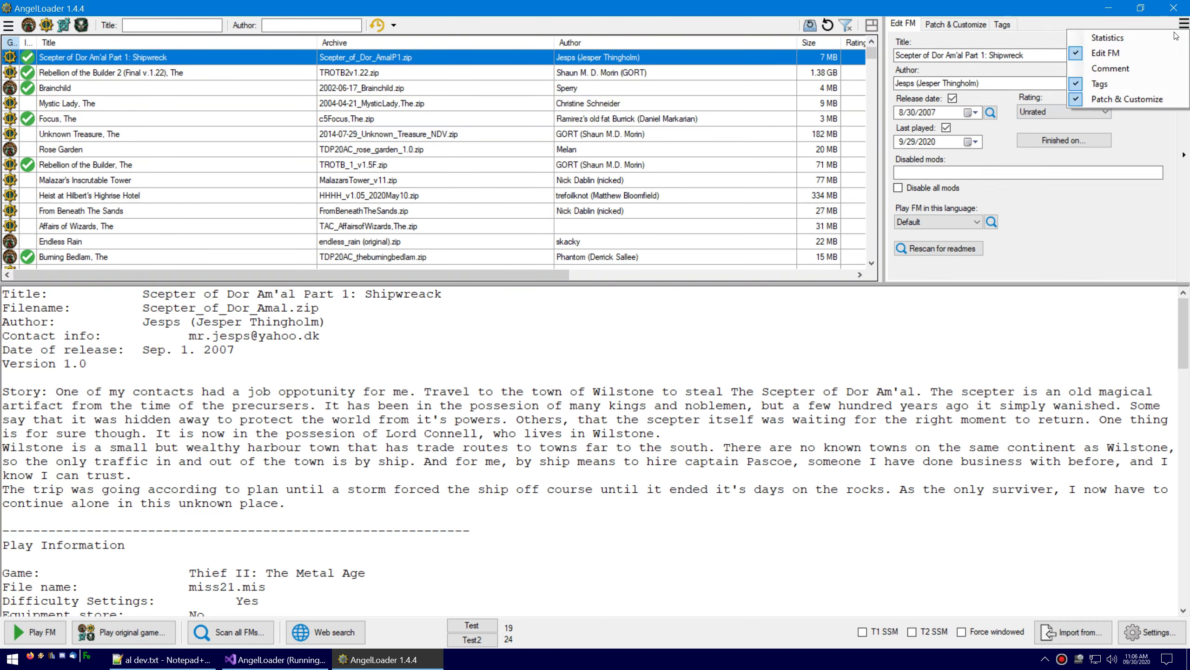
click(1148, 41)
click(909, 29)
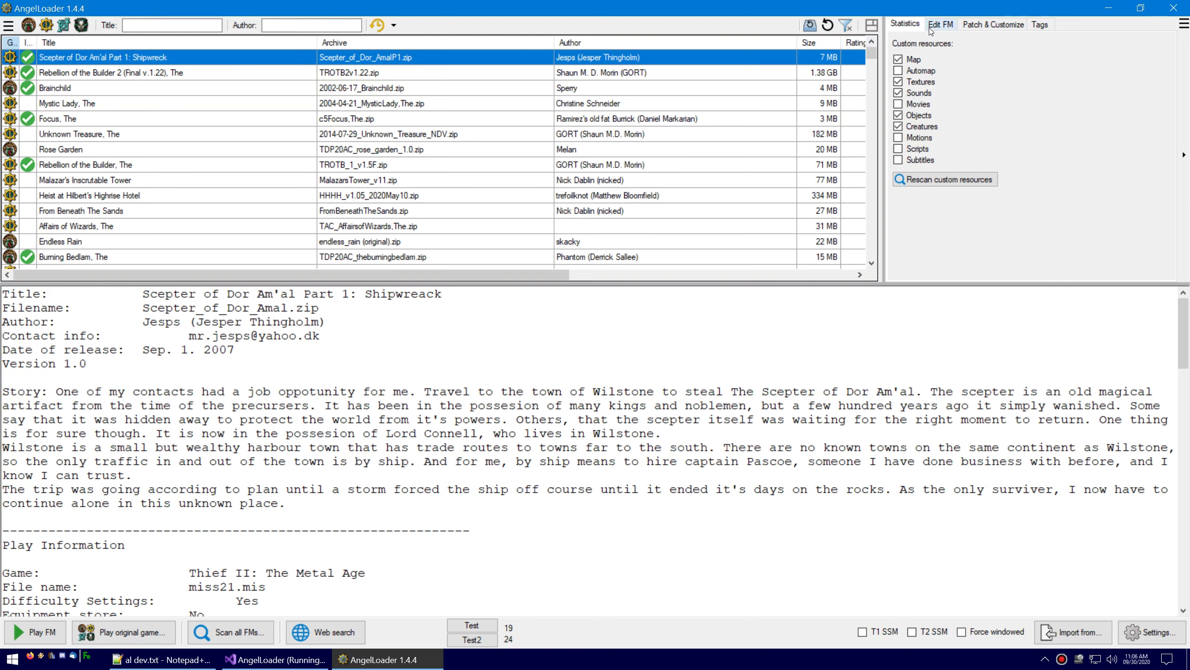
- Hide the Statistics tab and return to the Edit FM details
click(1183, 24)
click(1148, 41)
click(915, 25)
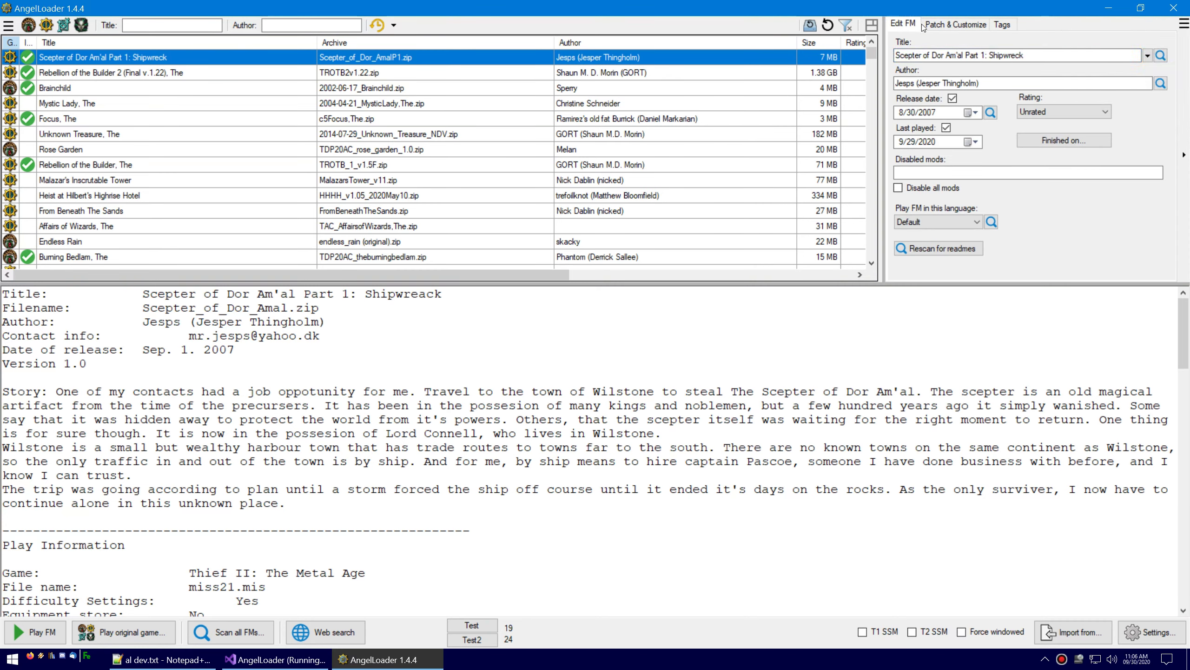
- Show the Statistics tab again and reorder it to sit between Patch & Customize and Tags
click(1184, 24)
click(1108, 38)
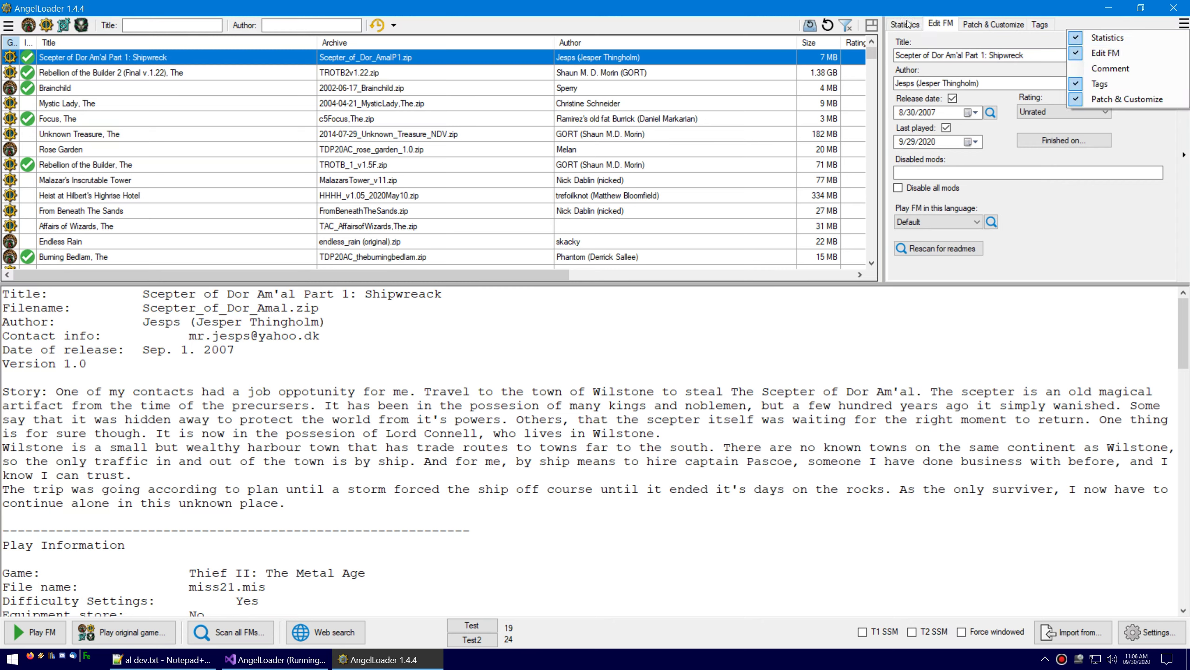
drag(908, 24, 1008, 23)
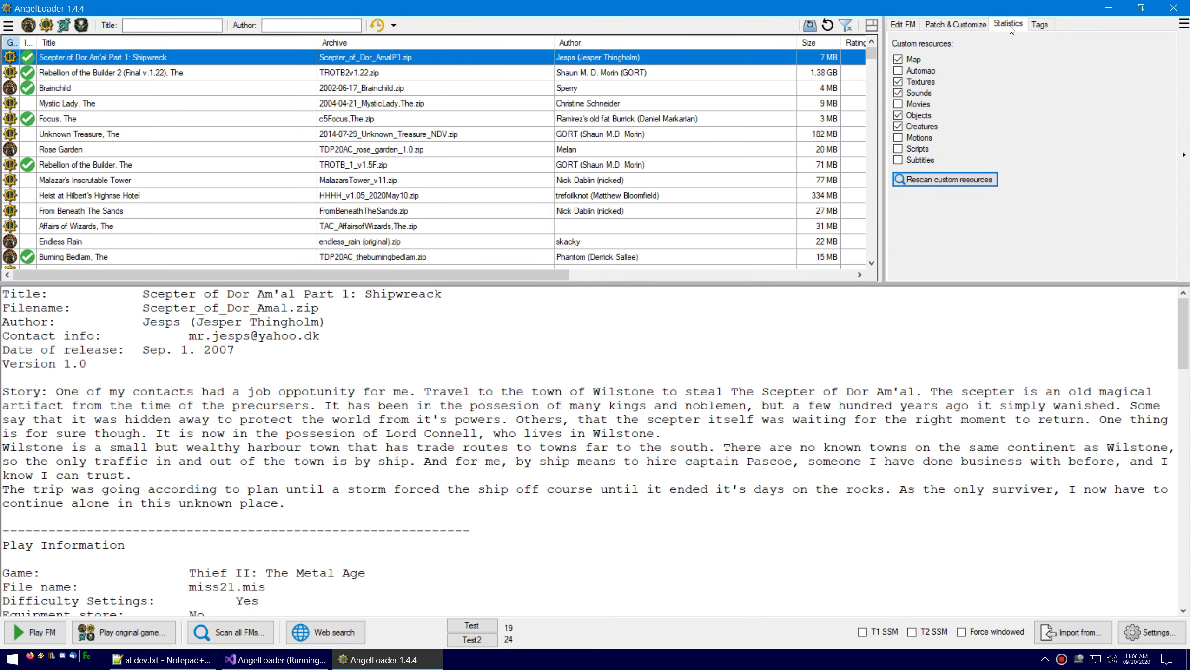
- Hide the Statistics tab, show it again to view its custom resources, and return to the Edit FM details
click(1184, 26)
click(1142, 39)
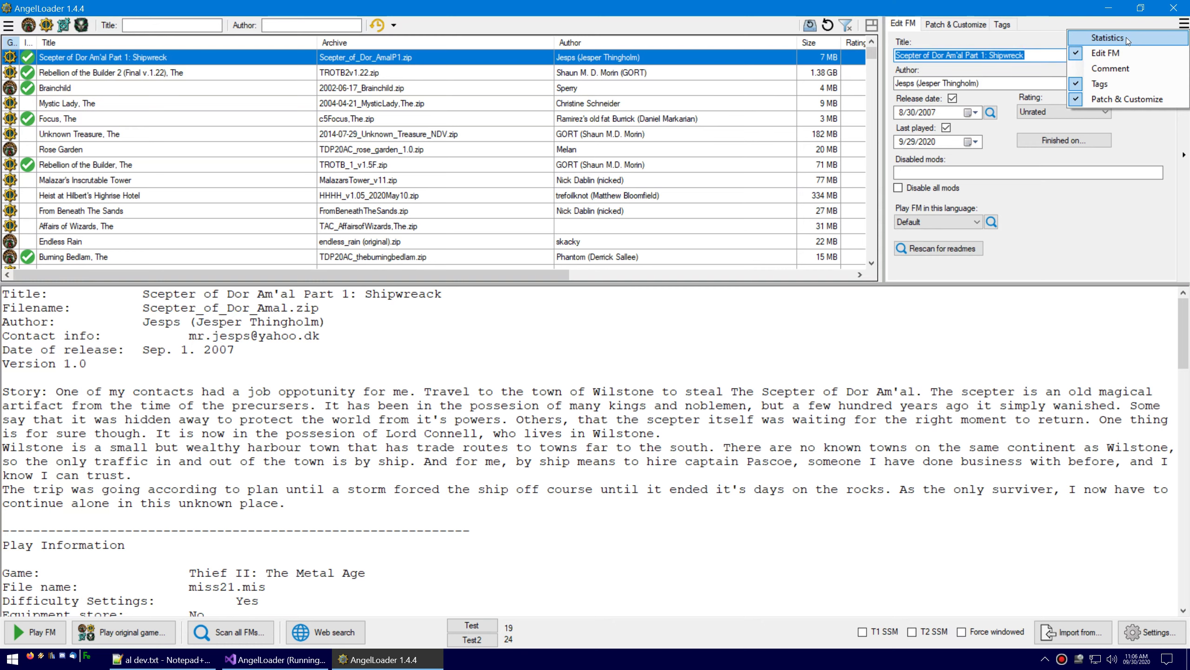
click(1127, 39)
click(1009, 27)
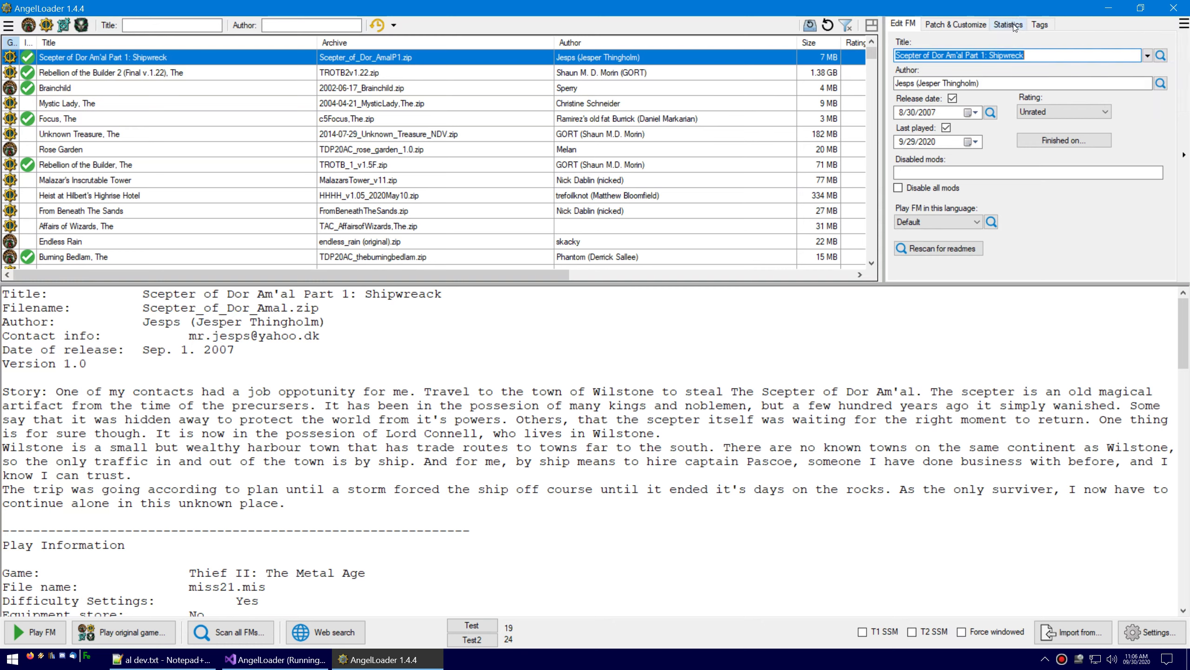
mouse_move(1008, 24)
mouse_down()
mouse_move(906, 29)
mouse_move(1023, 32)
mouse_up()
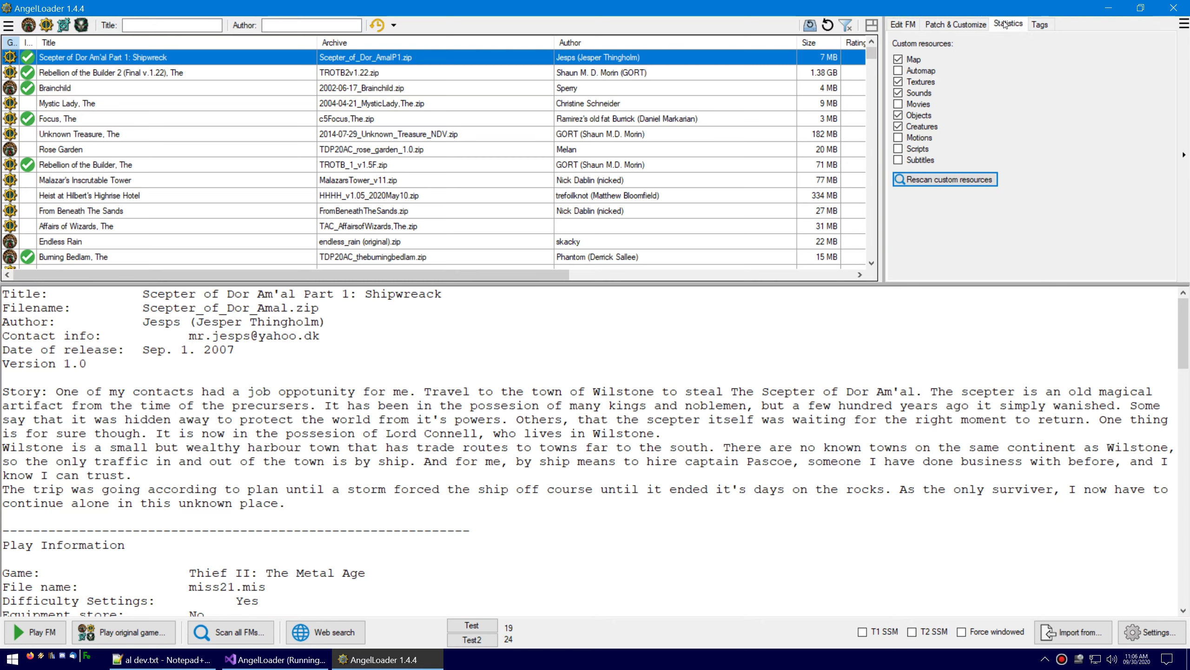
click(912, 23)
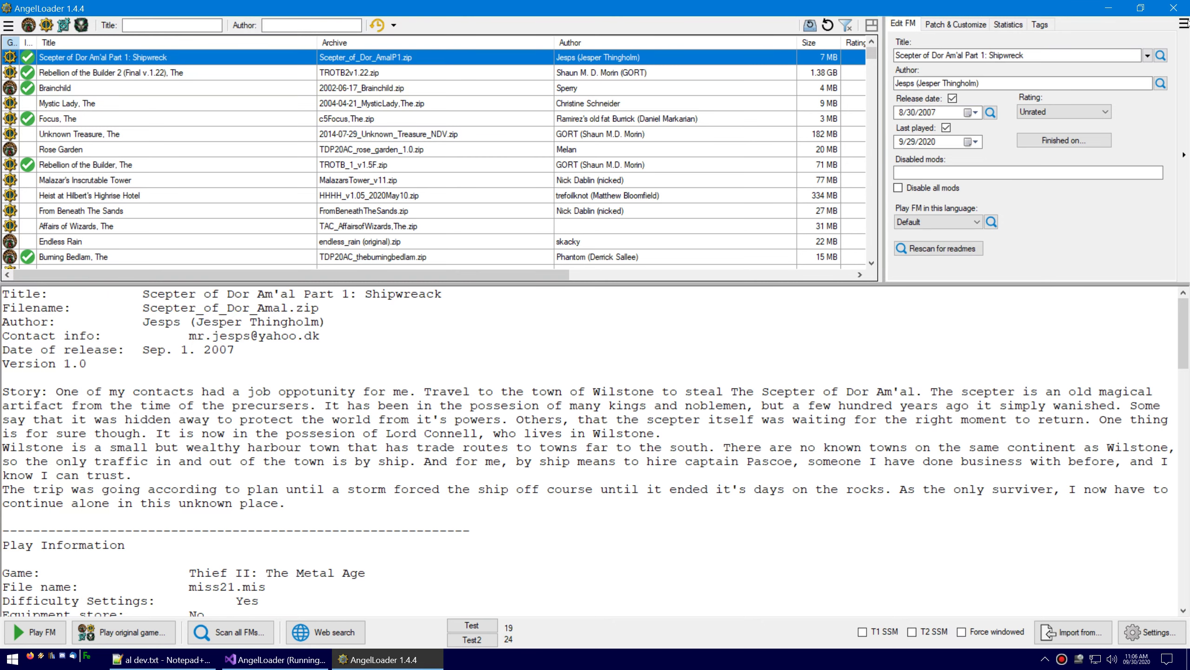
- Hide the Statistics tab and look through the remaining mission detail tabs, ending on Edit FM
click(1185, 23)
click(1078, 37)
click(909, 24)
click(968, 26)
click(1007, 23)
click(903, 23)
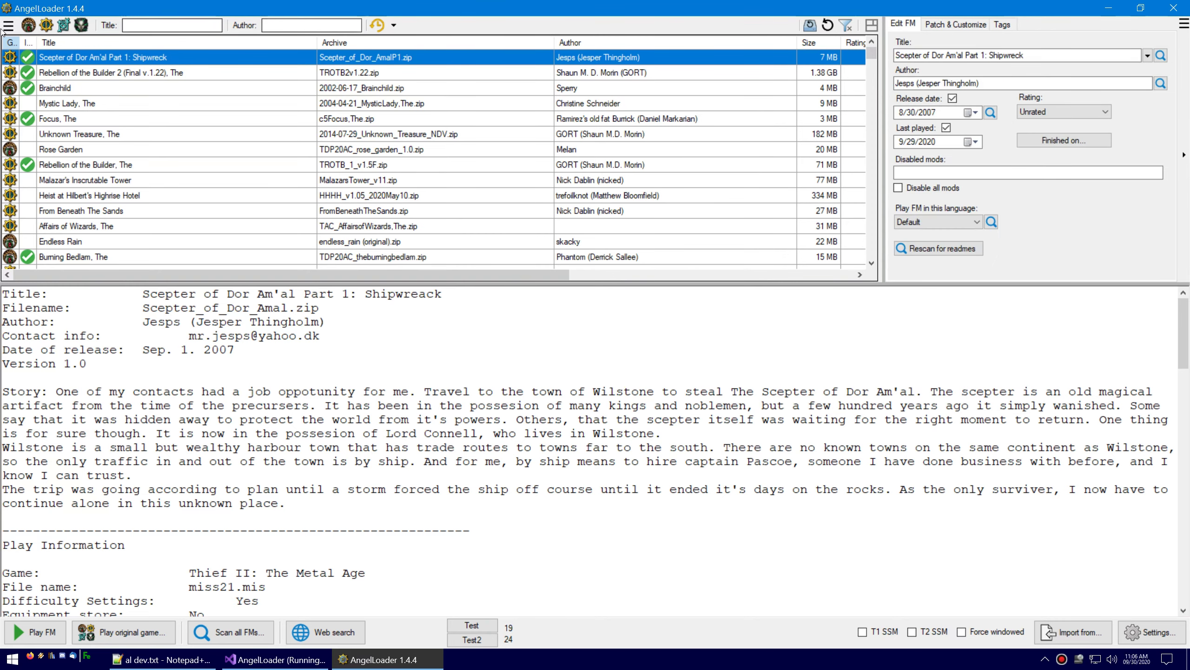
- Set the game organization to each game in its own tab, with short names on the game tabs
click(1149, 631)
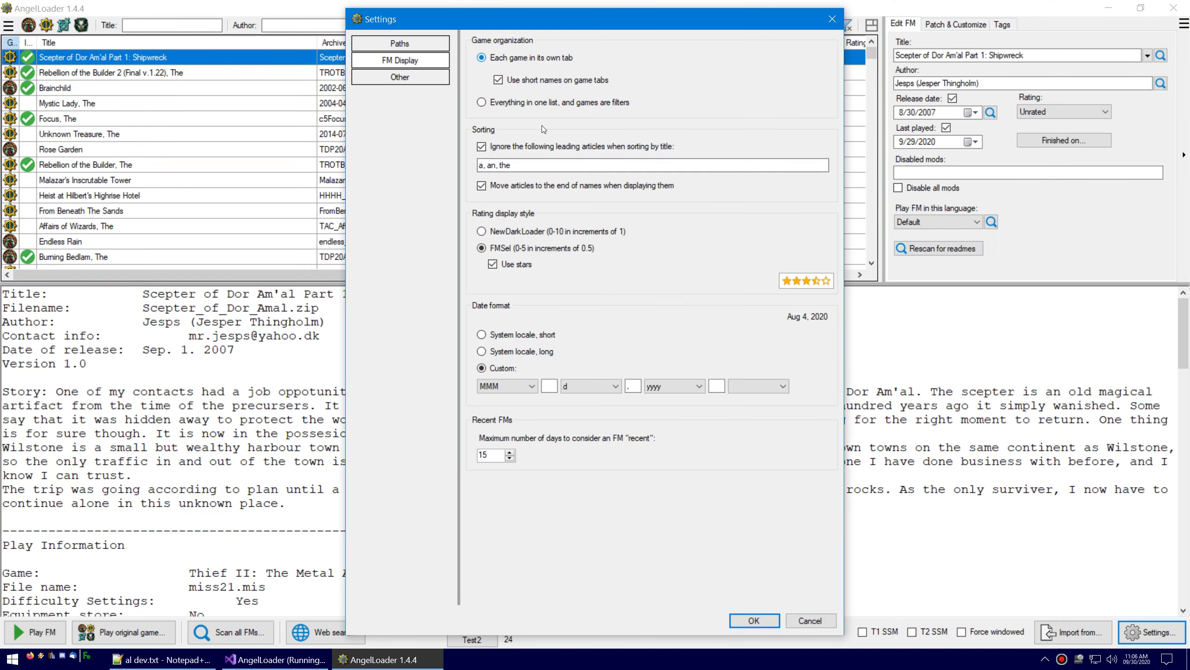
click(750, 620)
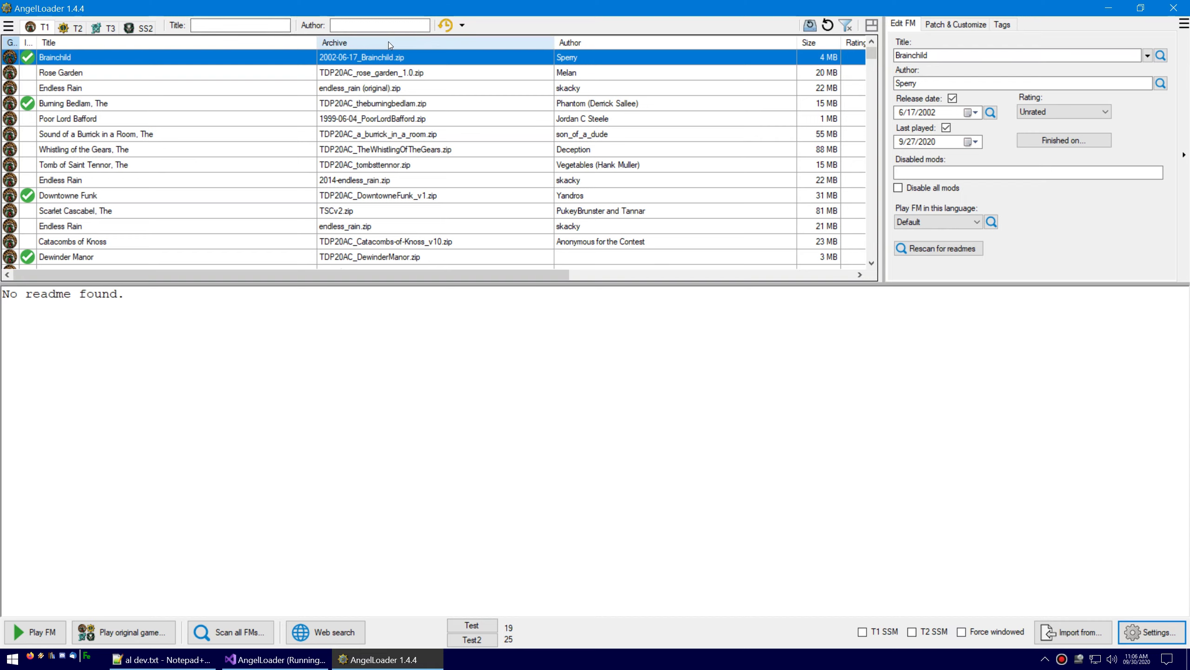
- Show the Finished state filter control and filter the T1 missions to finished ones
click(462, 25)
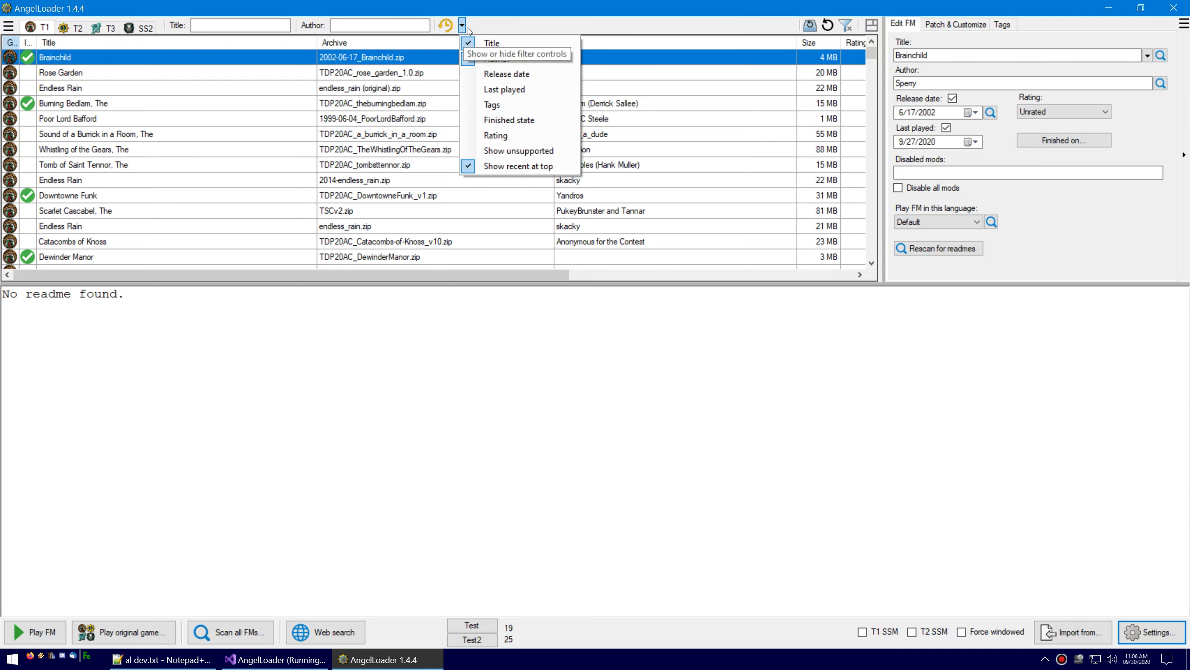
click(507, 120)
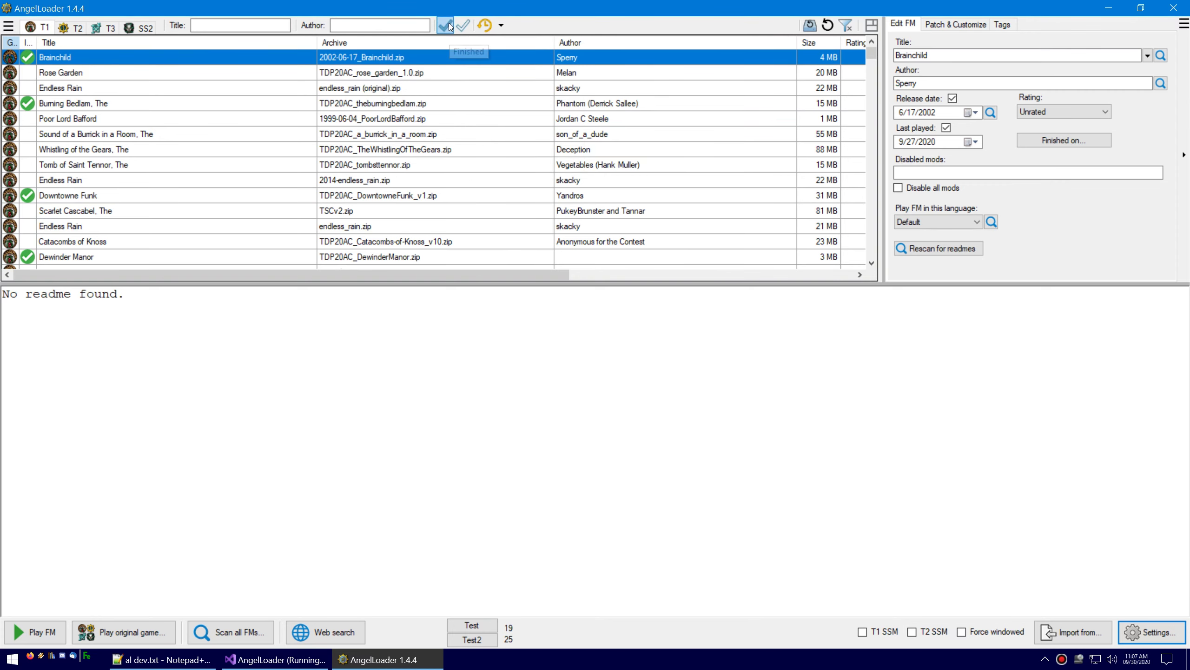
click(448, 24)
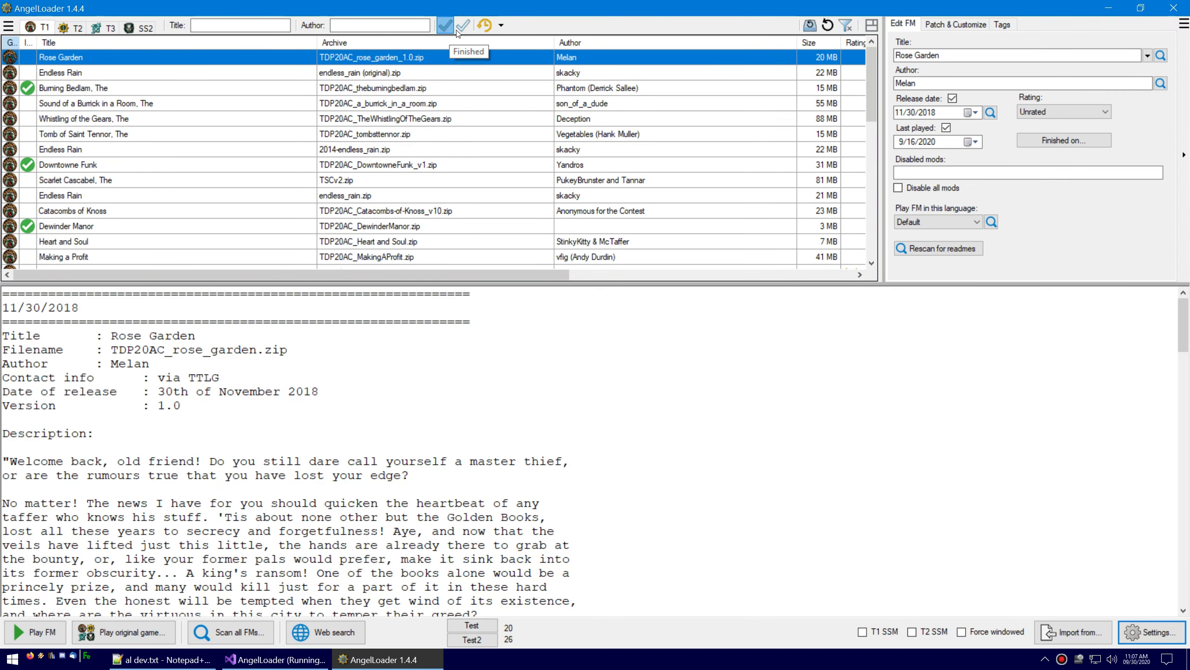
- Switch the game organization to everything in one list, with games as filters
click(1152, 632)
click(497, 102)
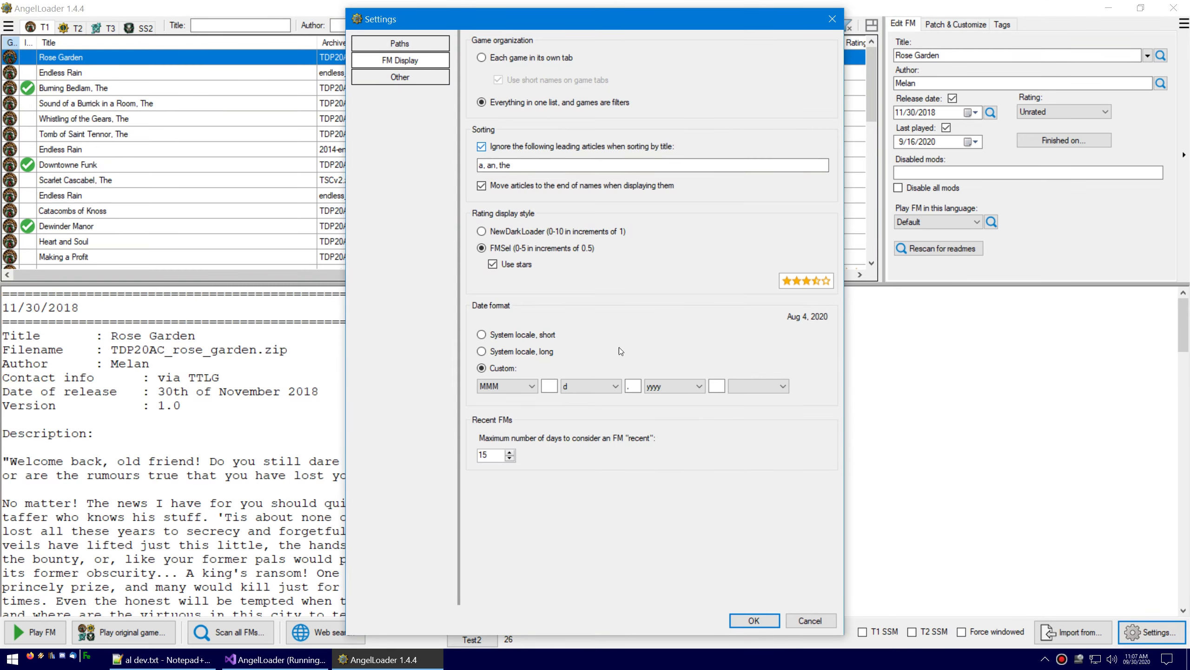
key(Return)
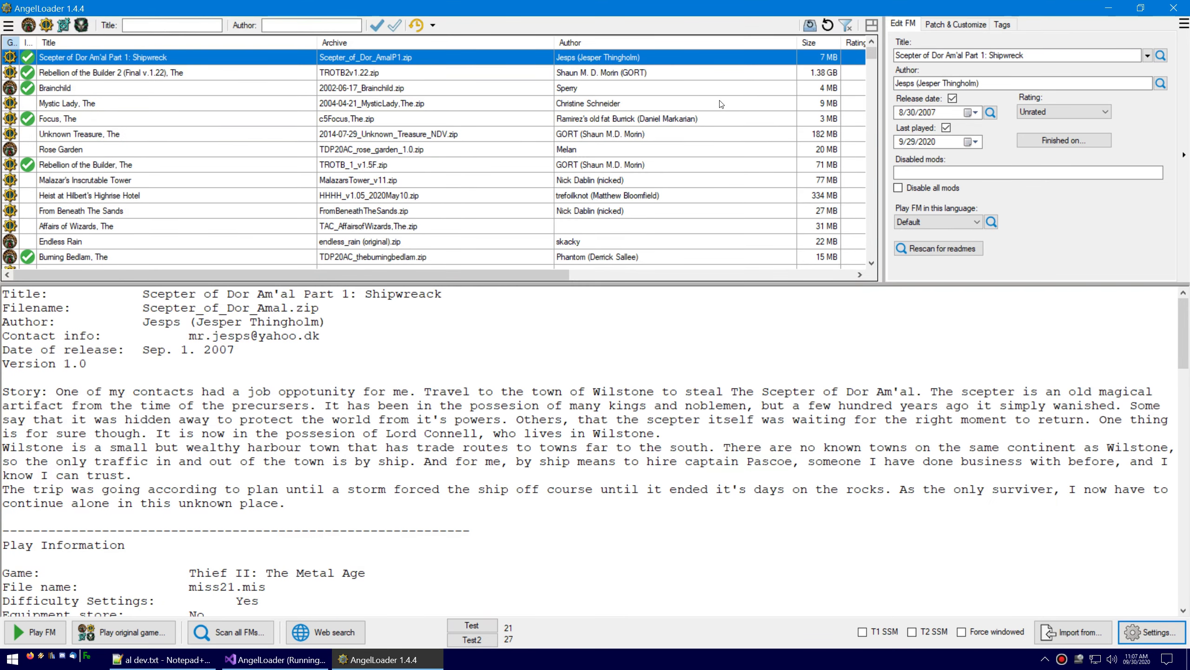
- Filter the combined mission list to finished missions and check the Finished column
drag(495, 274, 622, 272)
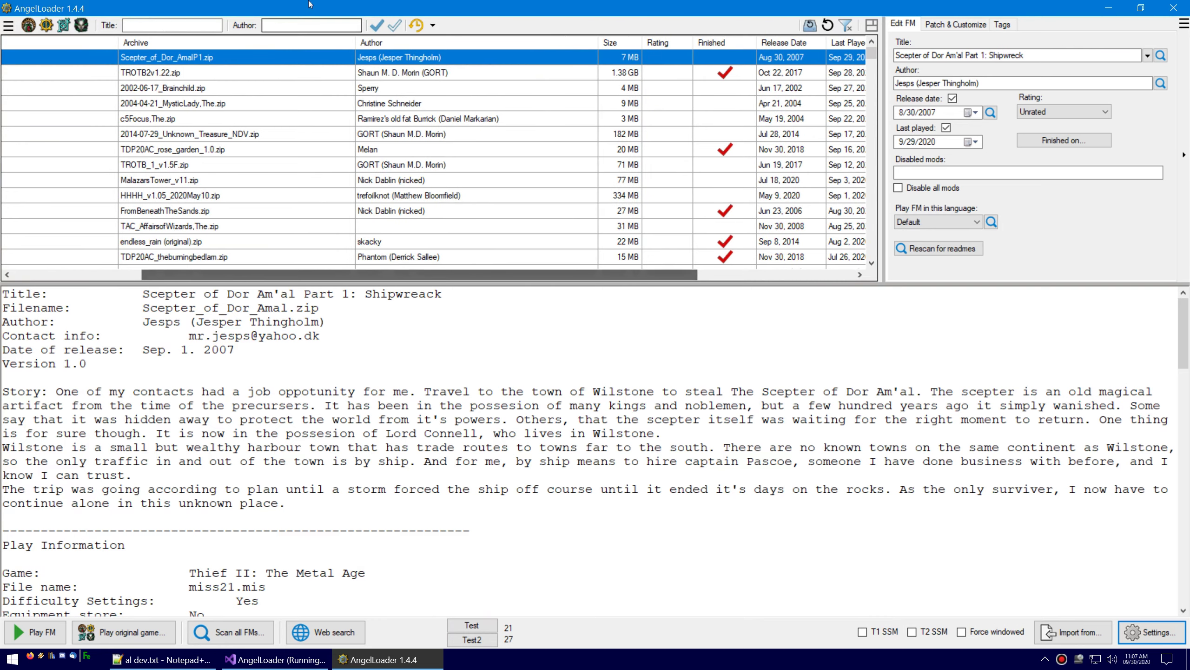
click(377, 24)
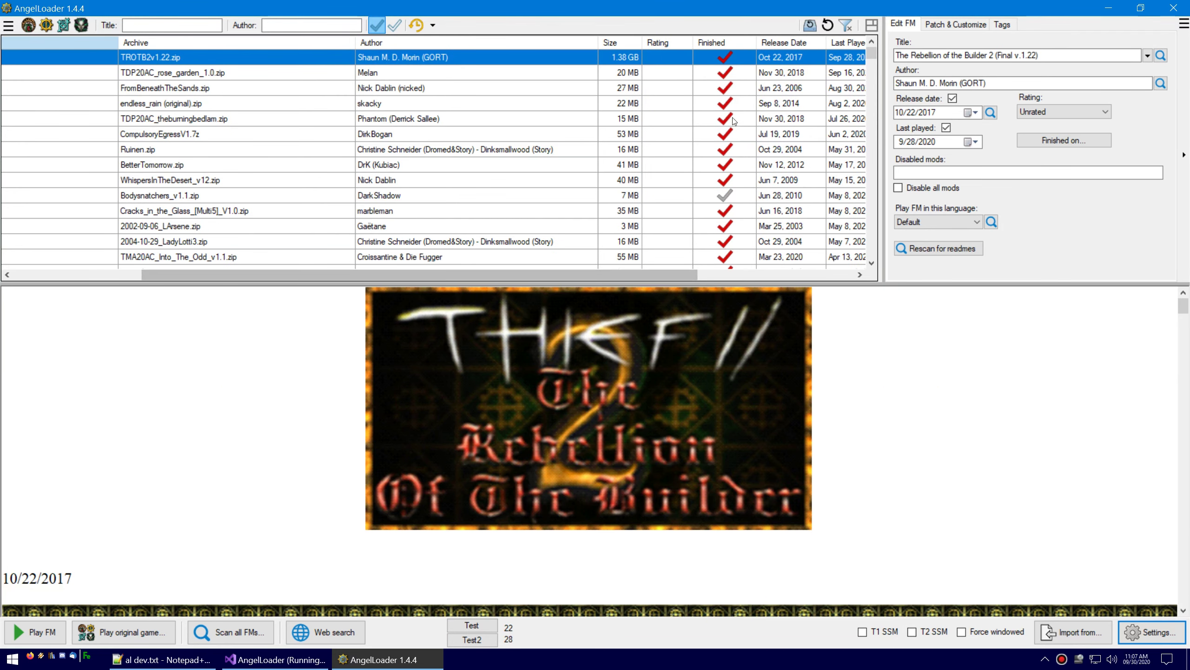
drag(689, 277, 621, 274)
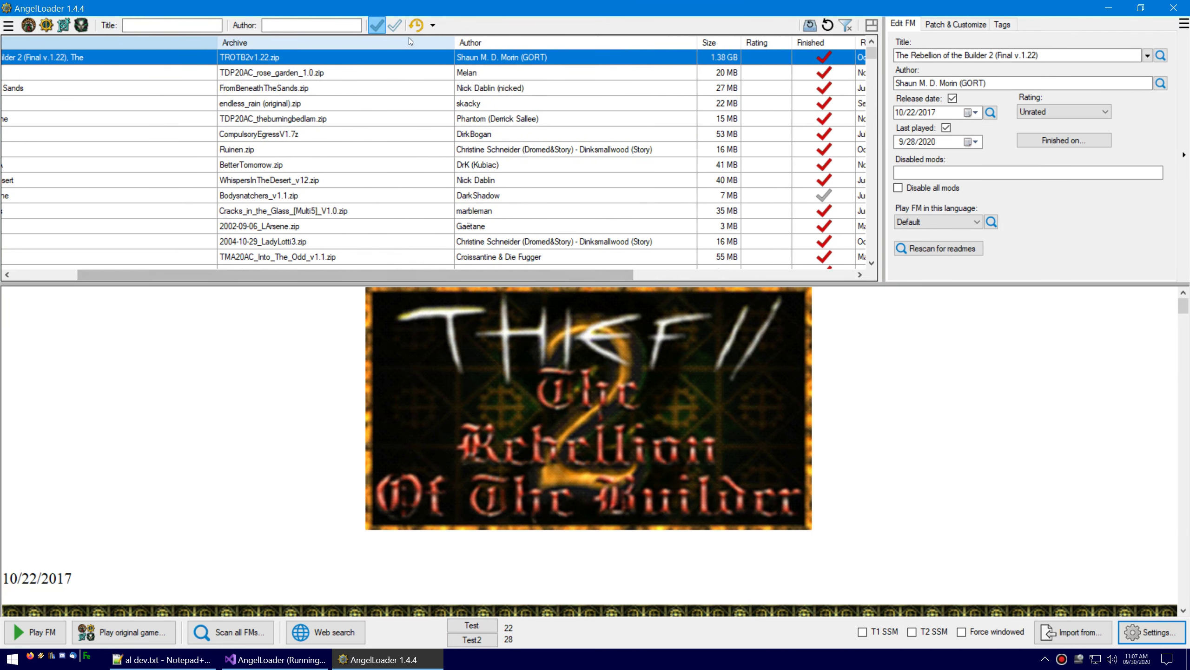
- Hide the Finished state filter control and clear all filters from the mission list
click(433, 24)
click(489, 121)
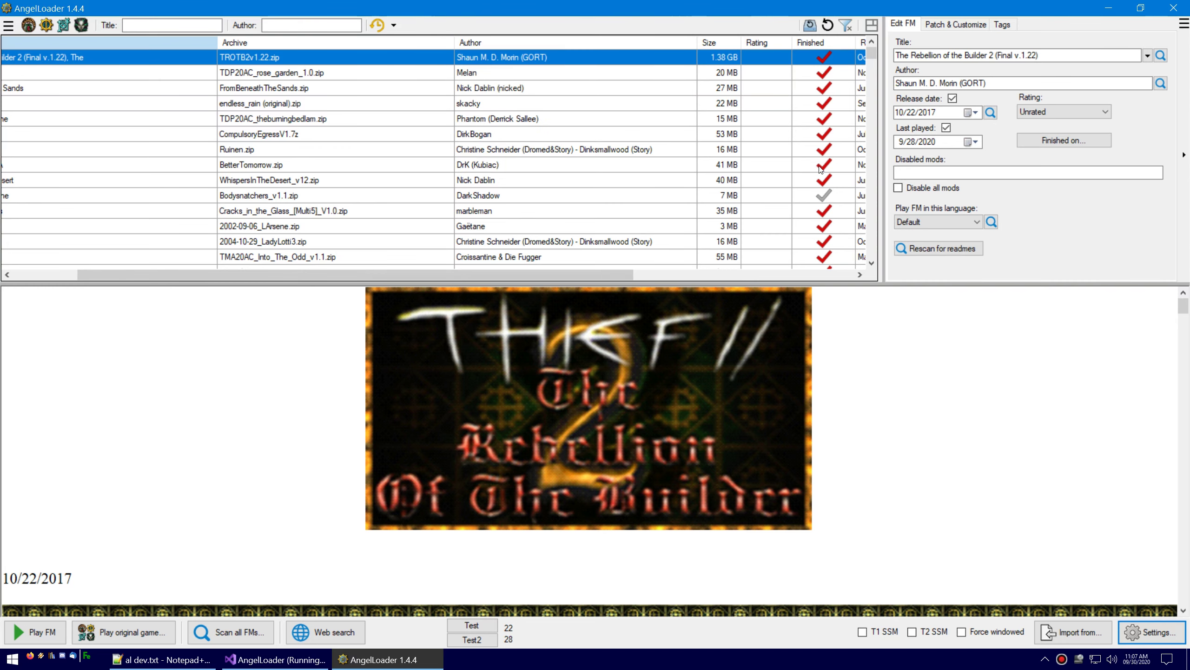
click(845, 25)
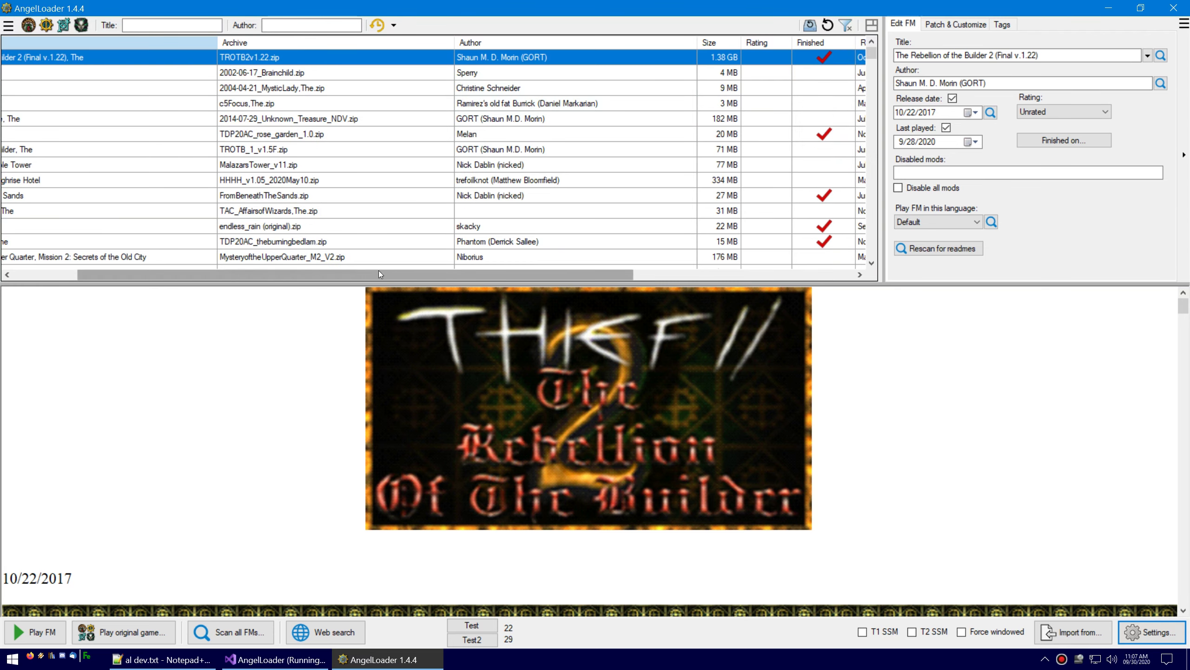
- Show the Finished state filter control again and switch the Finished filter on and back off
mouse_move(378, 272)
mouse_down()
mouse_move(539, 274)
mouse_move(383, 274)
mouse_up()
click(394, 26)
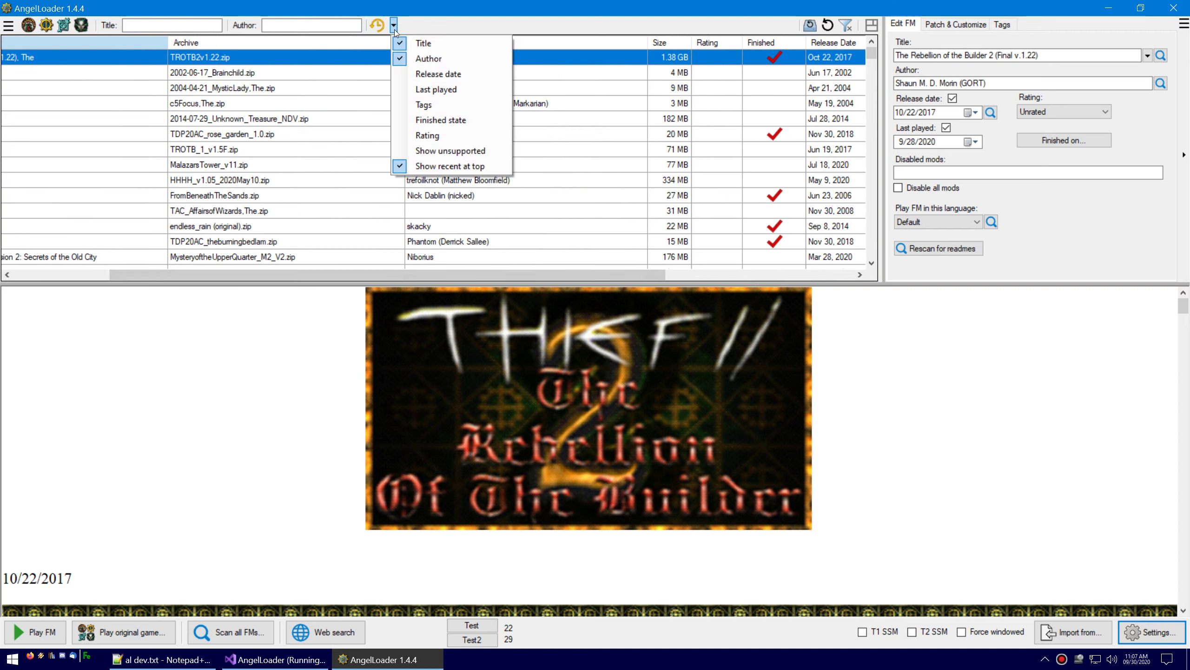
click(444, 127)
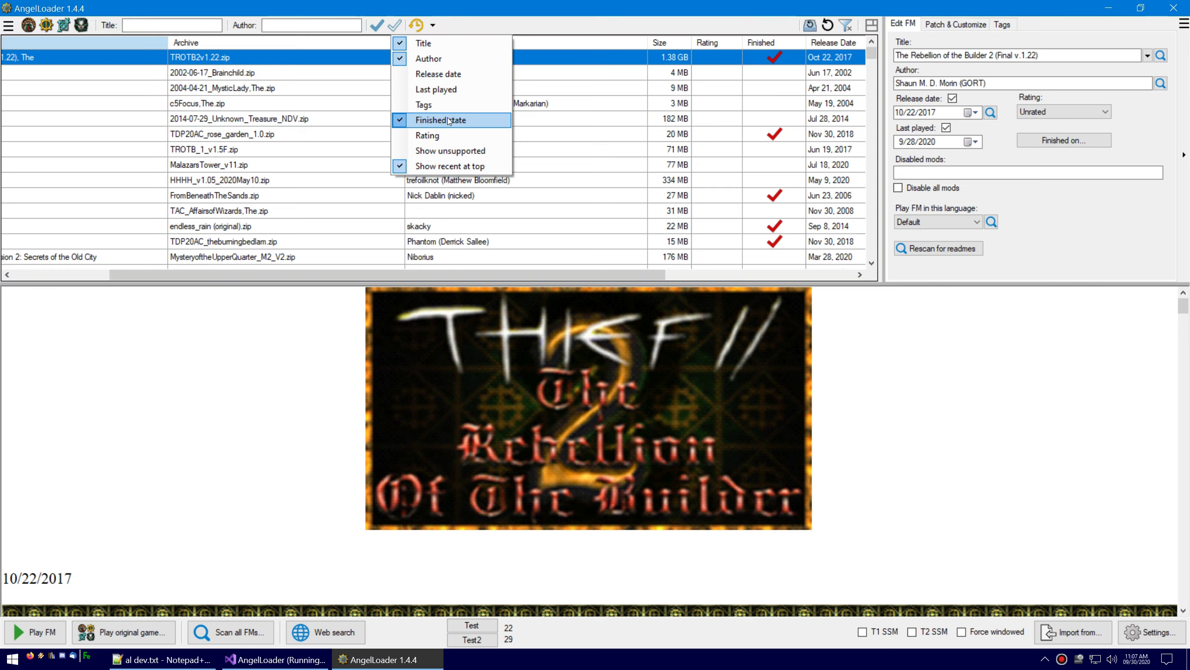
click(377, 28)
click(376, 28)
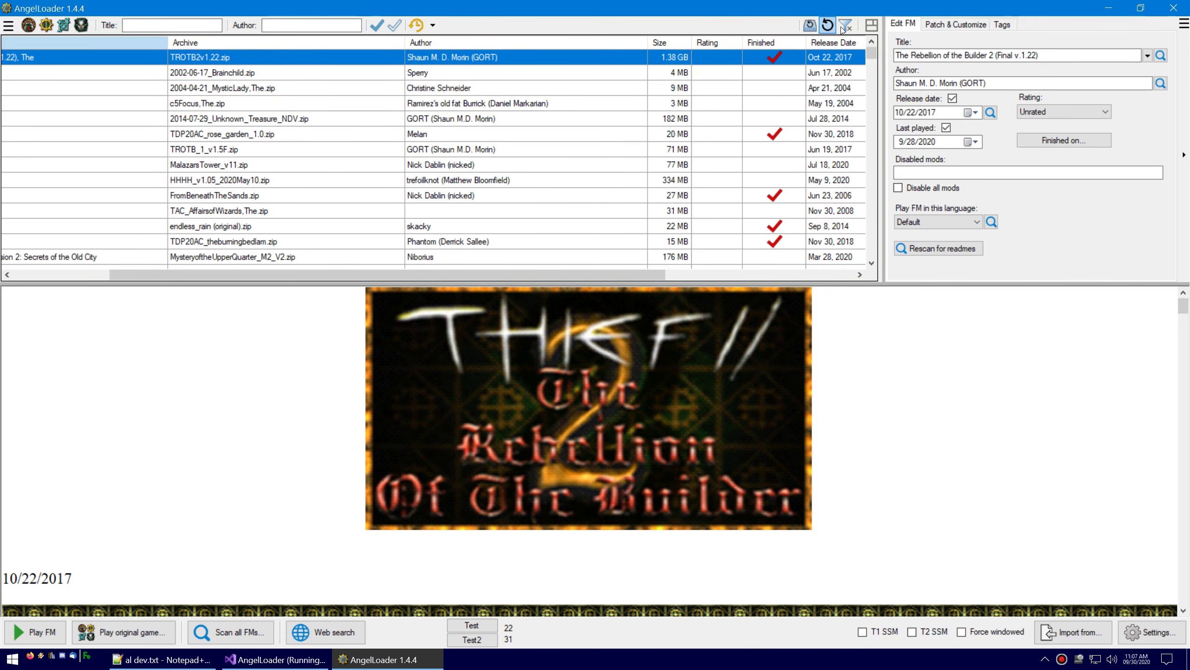
- Hide the Finished state filter control again, keeping Title, Author and Show recent at top enabled
drag(379, 274, 277, 272)
click(433, 25)
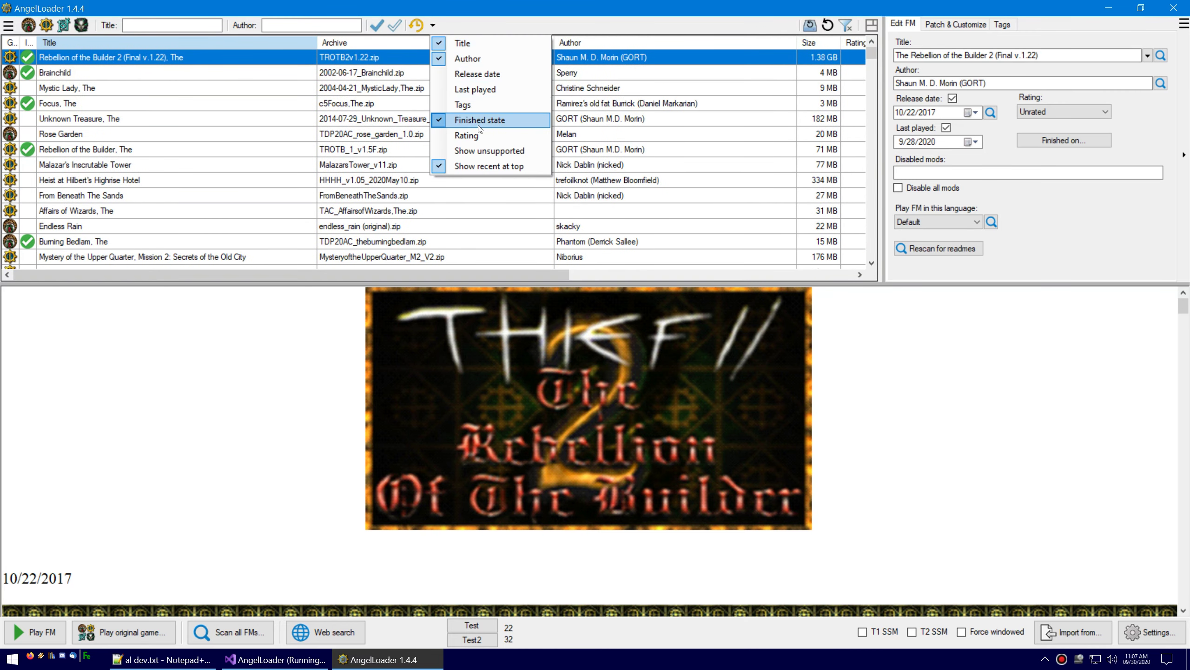
click(450, 4)
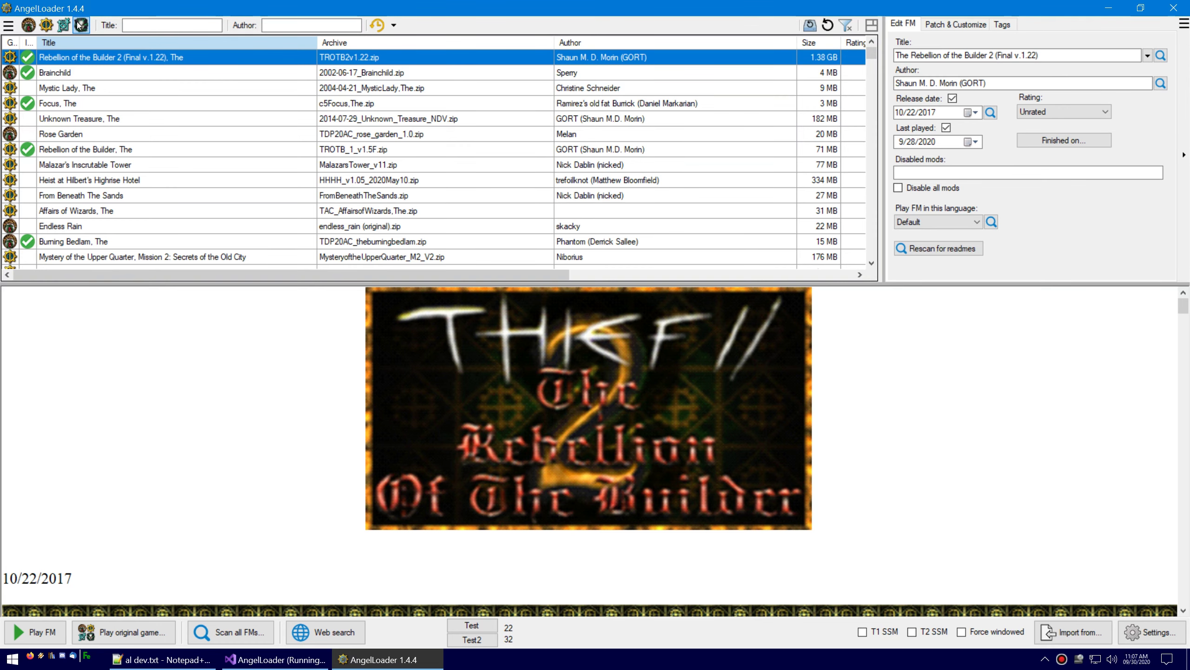
- Filter the mission list to Thief 2, look at the available filter controls, and clear the filters
click(45, 25)
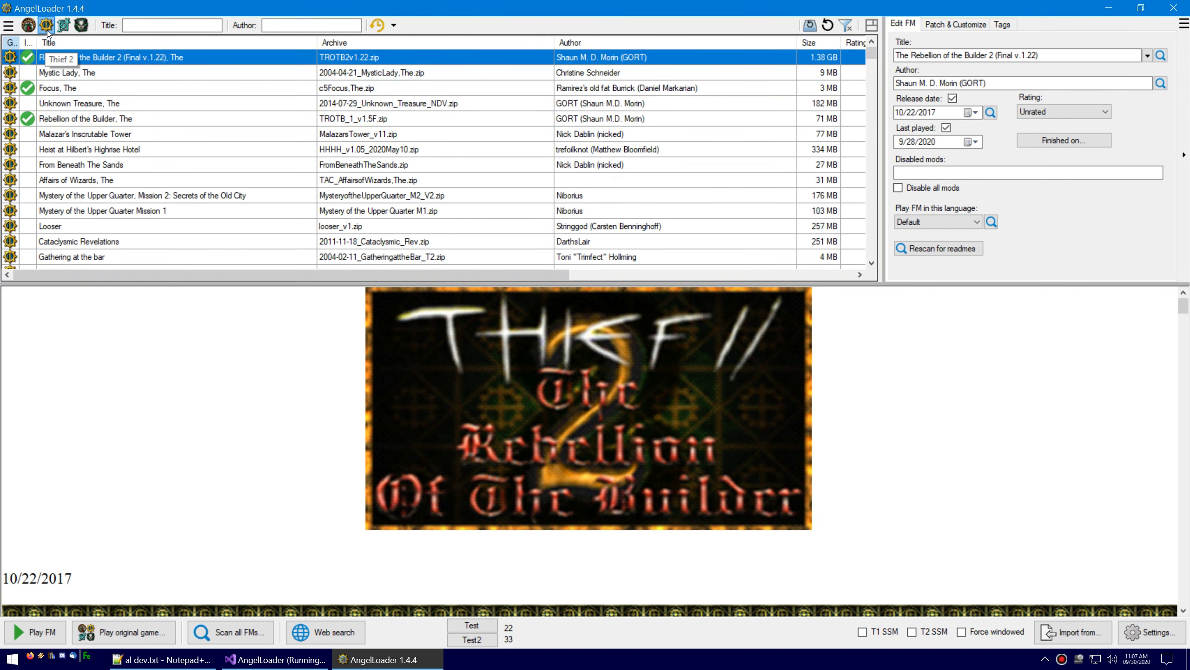
click(394, 25)
key(Escape)
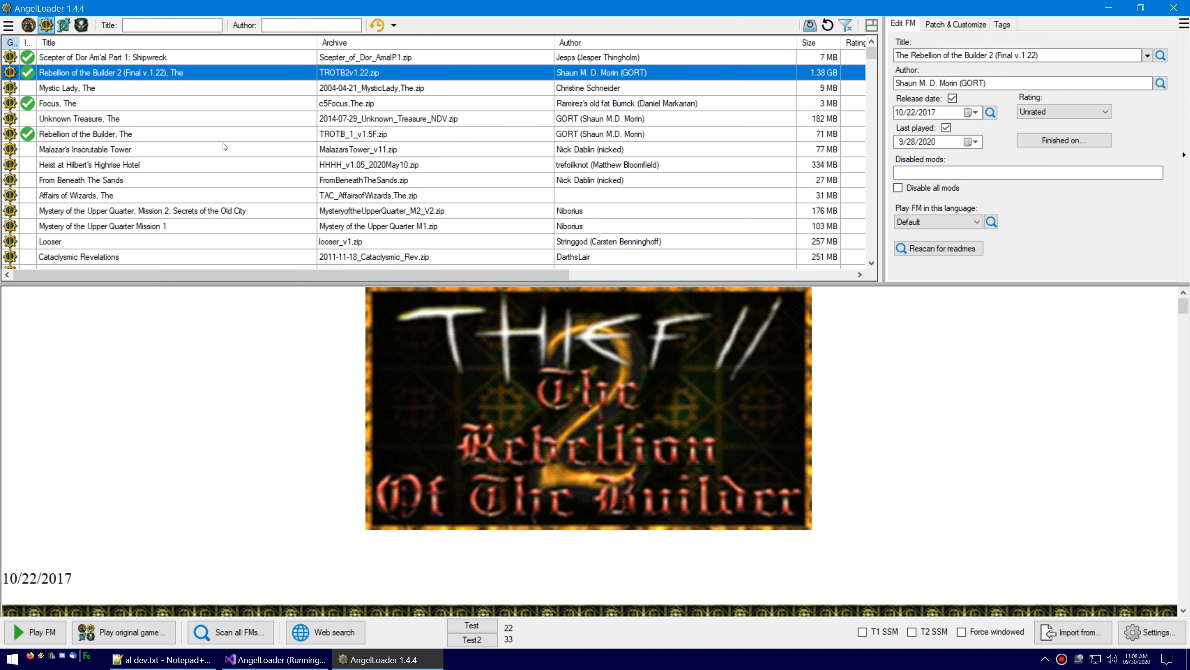
click(847, 25)
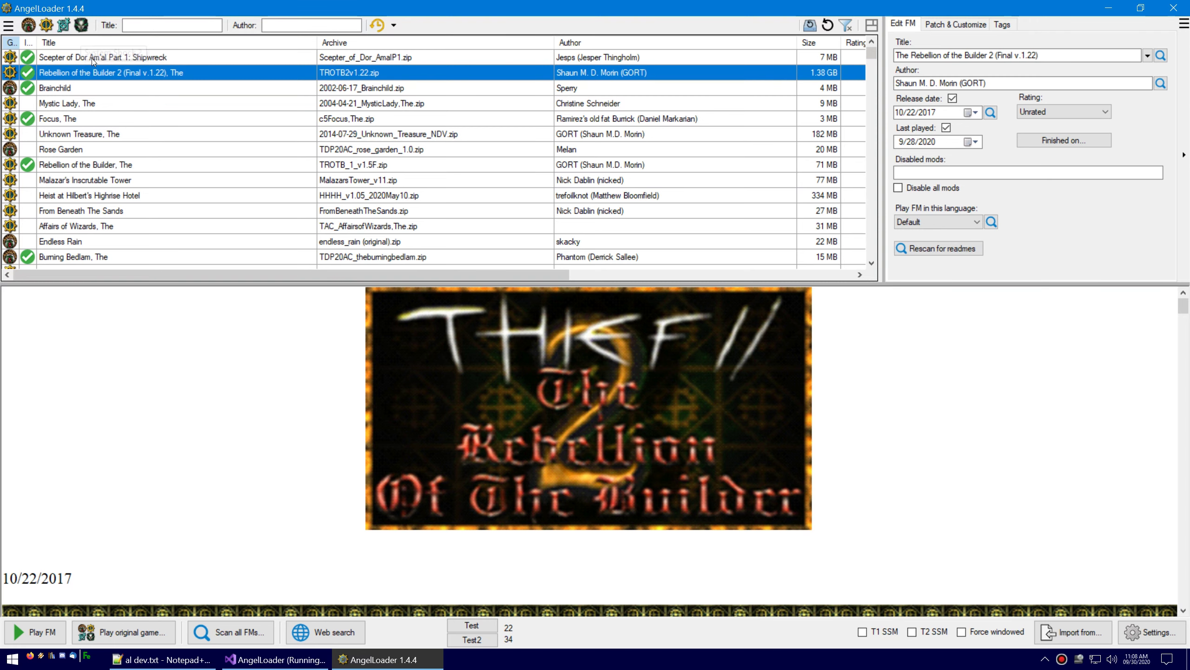
- Look through the main menu's commands and open the Game versions window
mouse_move(929, 292)
click(8, 27)
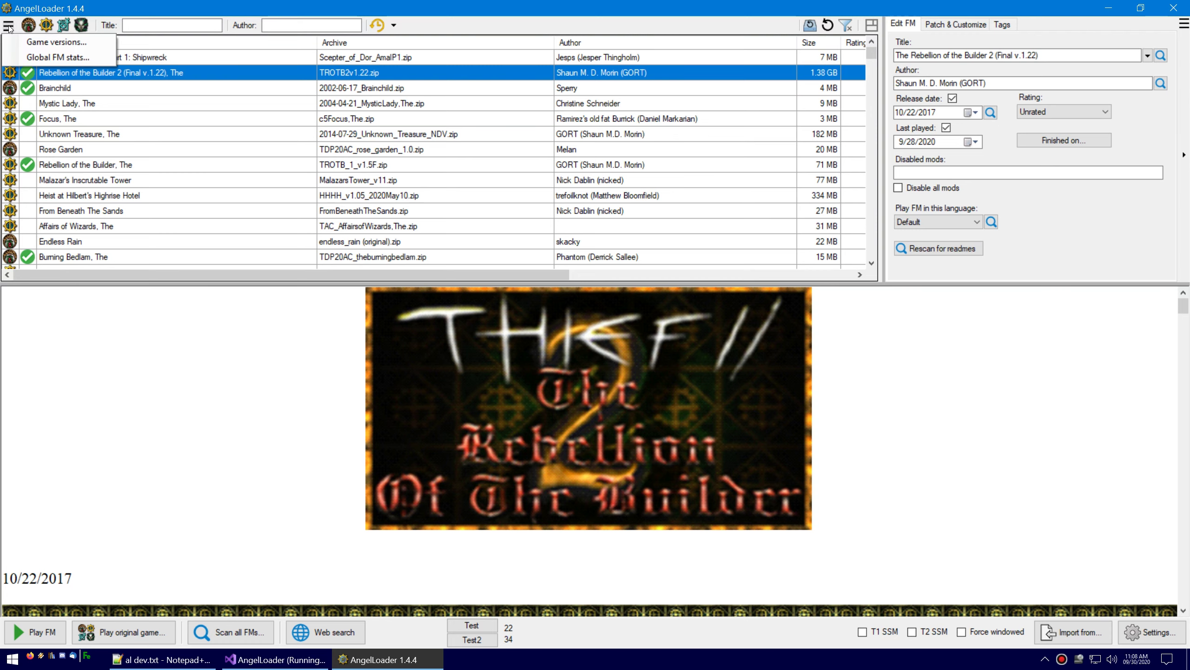
click(94, 26)
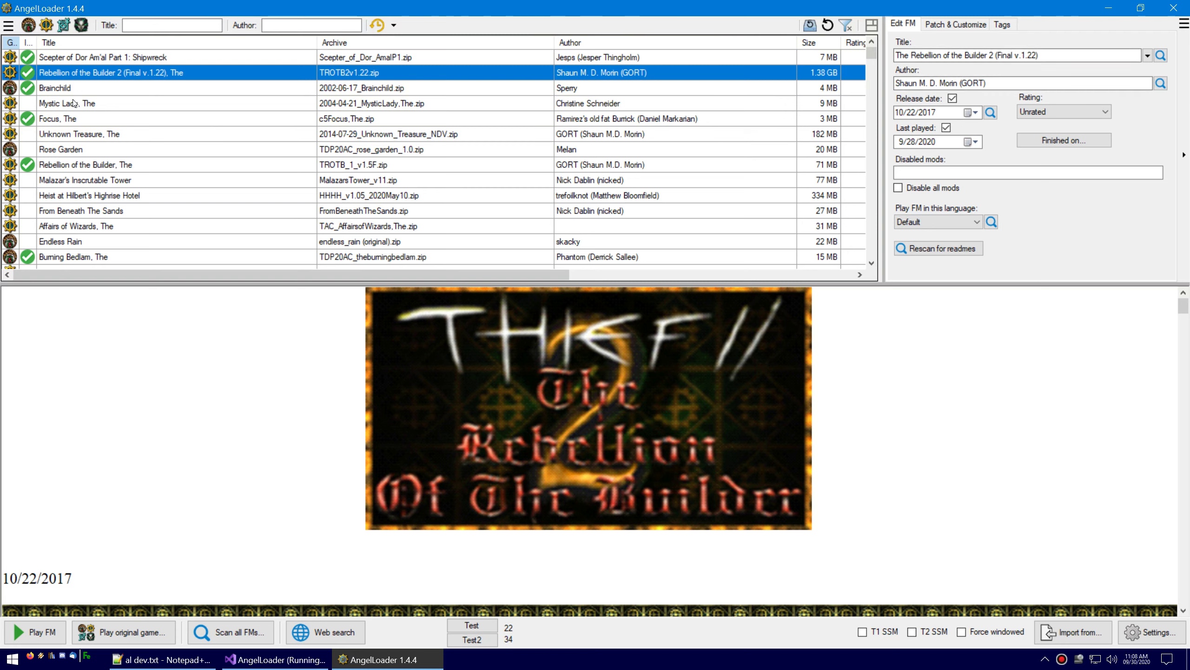
click(9, 25)
click(1174, 11)
click(8, 25)
key(Escape)
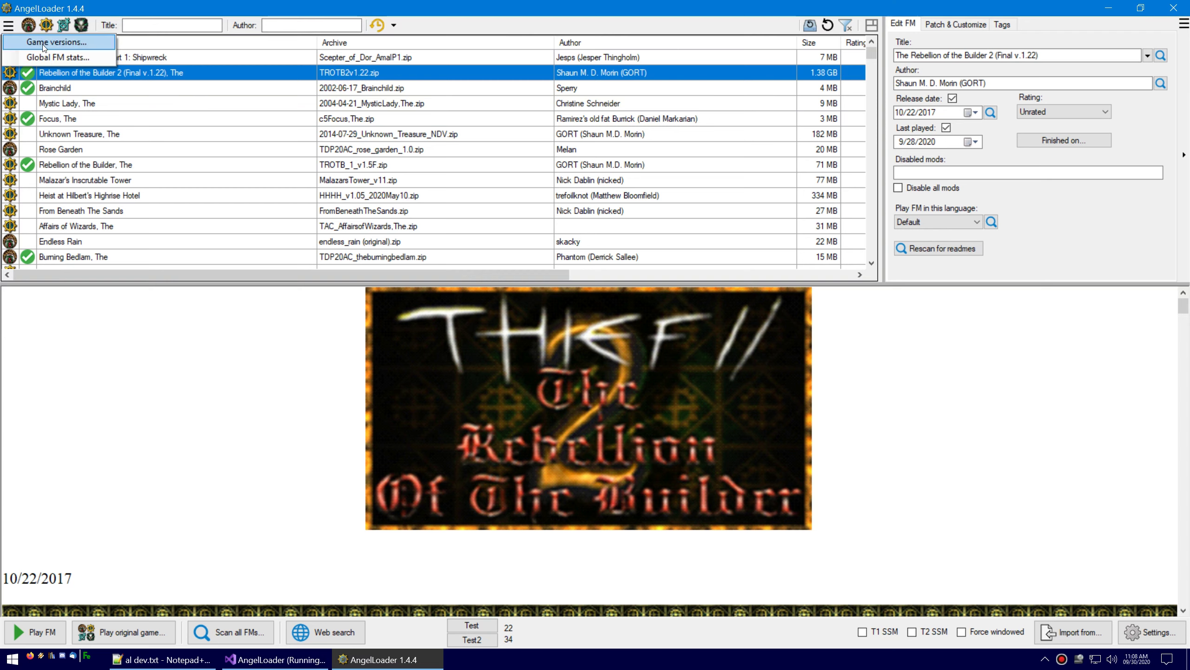
click(9, 25)
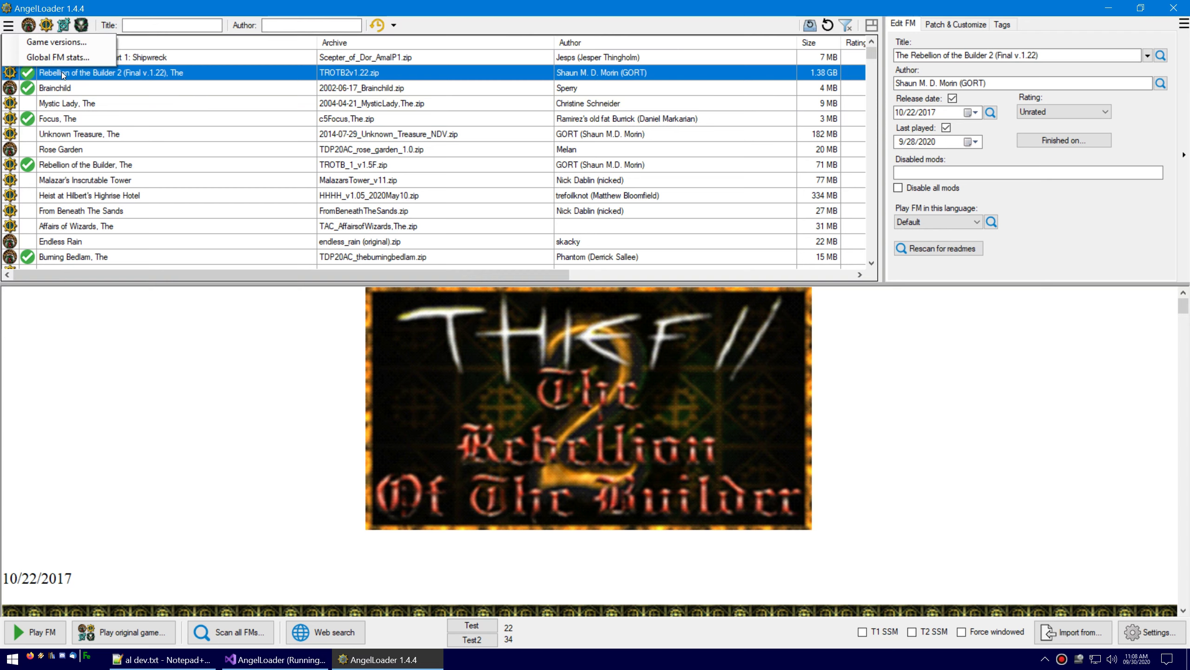
click(57, 42)
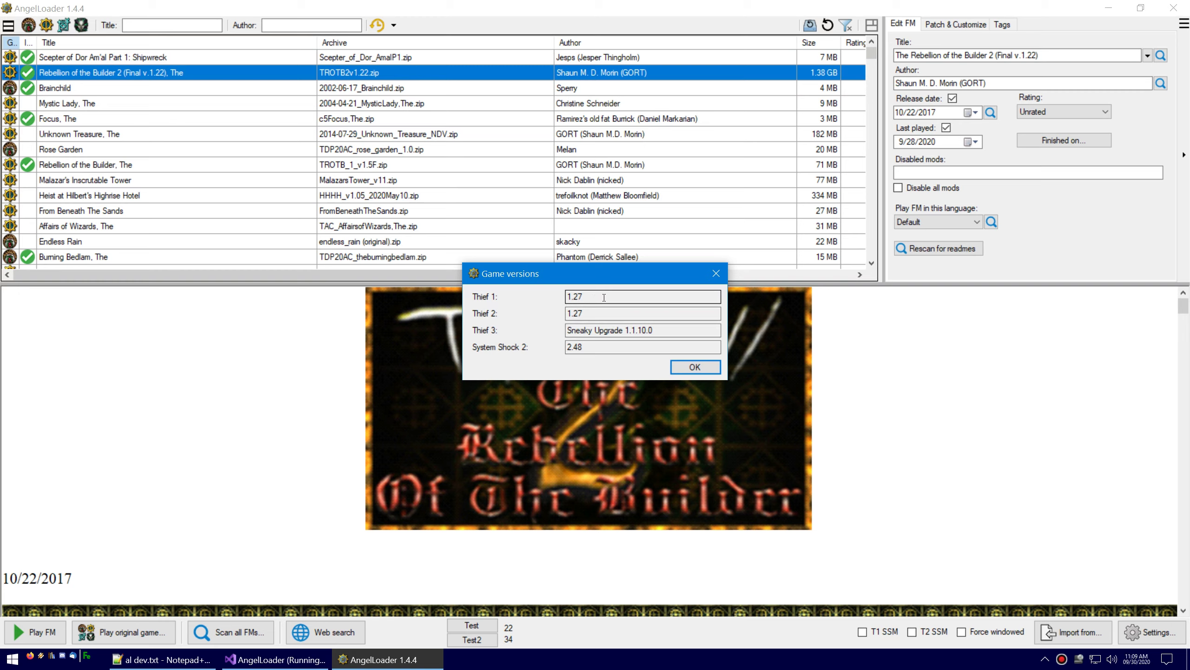
- Examine the version fields for the Thief games and System Shock 2, try editing the text, and close the Game versions window
drag(665, 330, 697, 332)
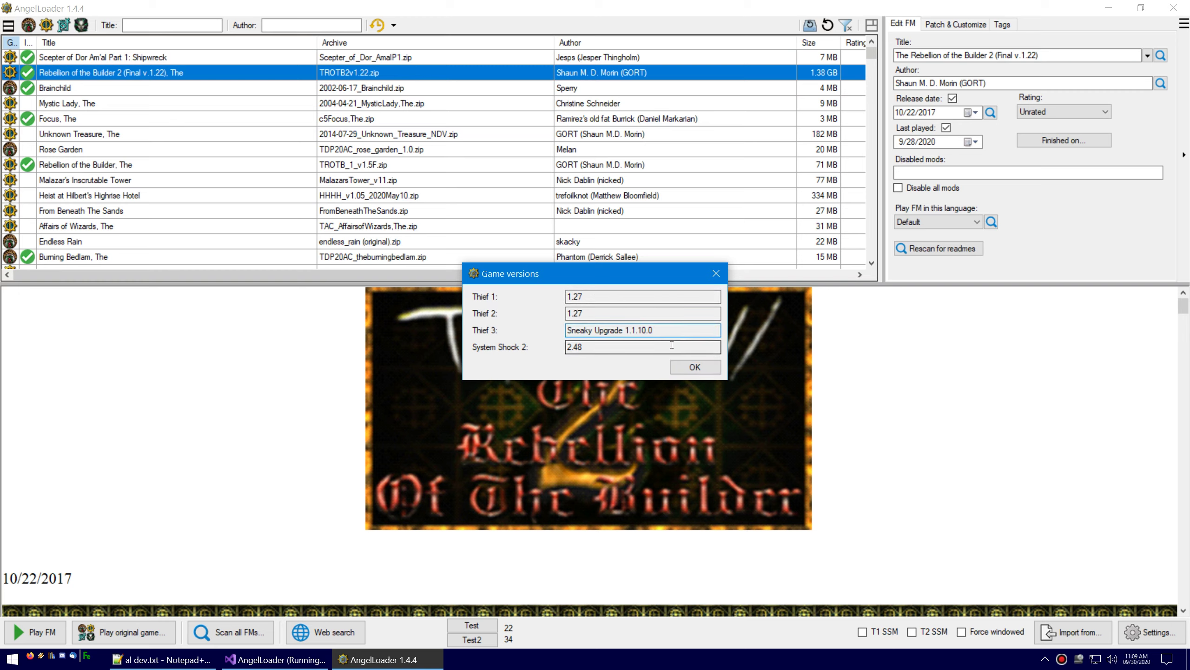
key(ctrl+a)
key(BackSpace)
key(ctrl+z)
key(Tab)
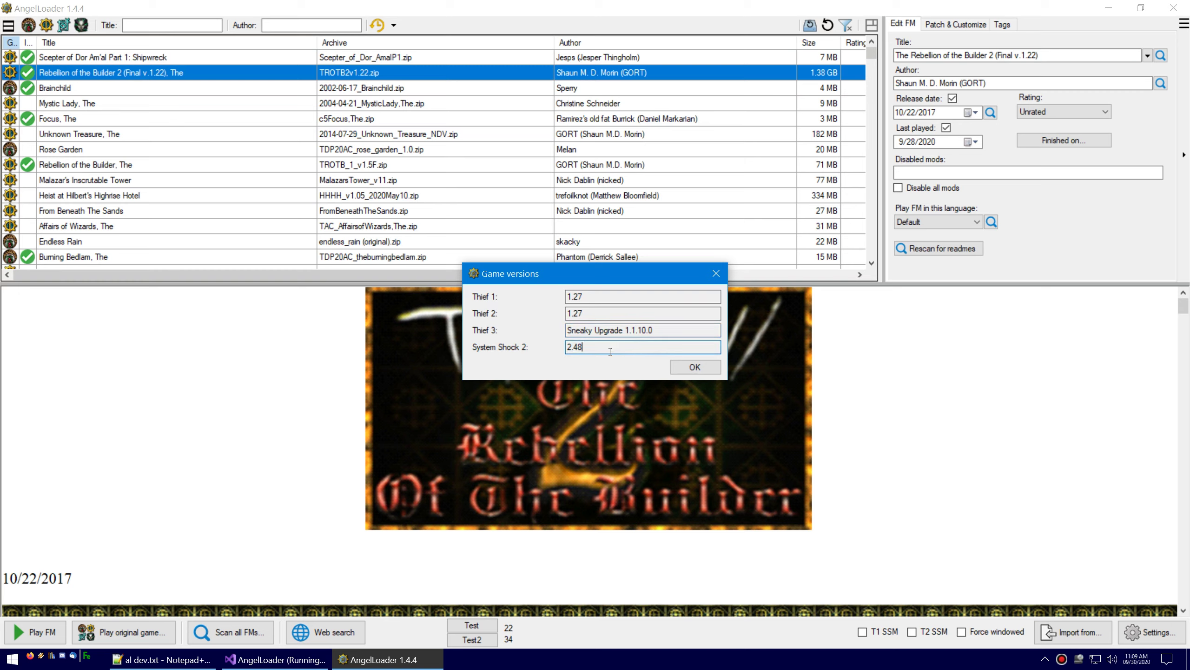
key(shift+Tab)
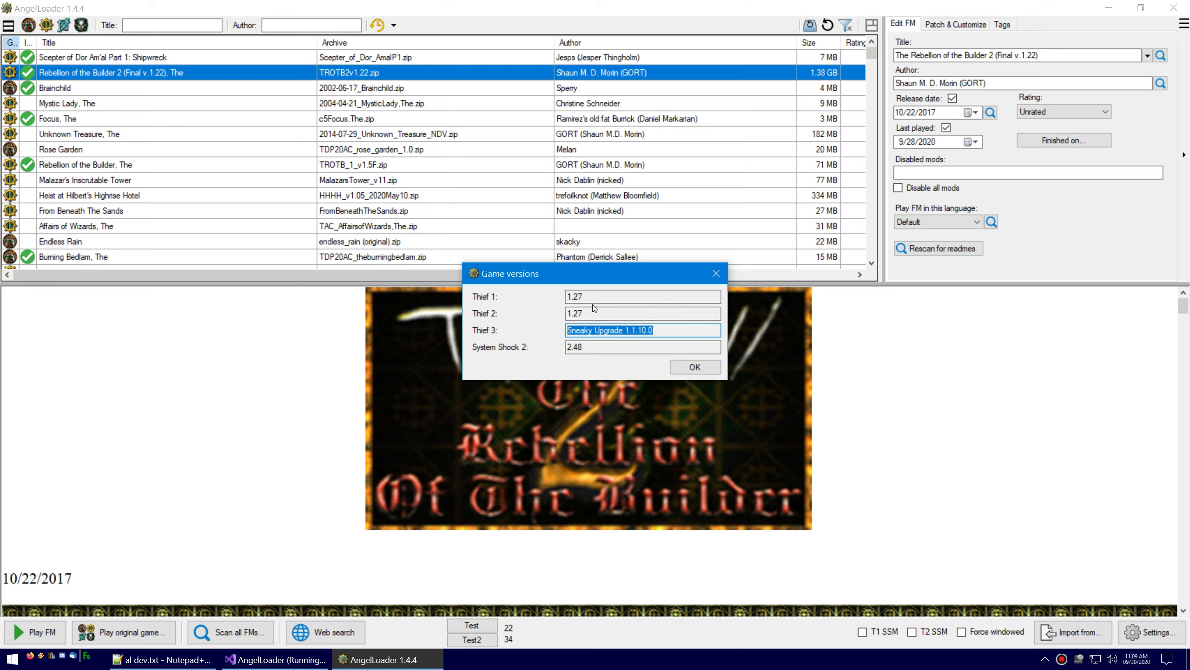
key(shift+Tab)
key(Tab)
key(Tab)
key(Tab)
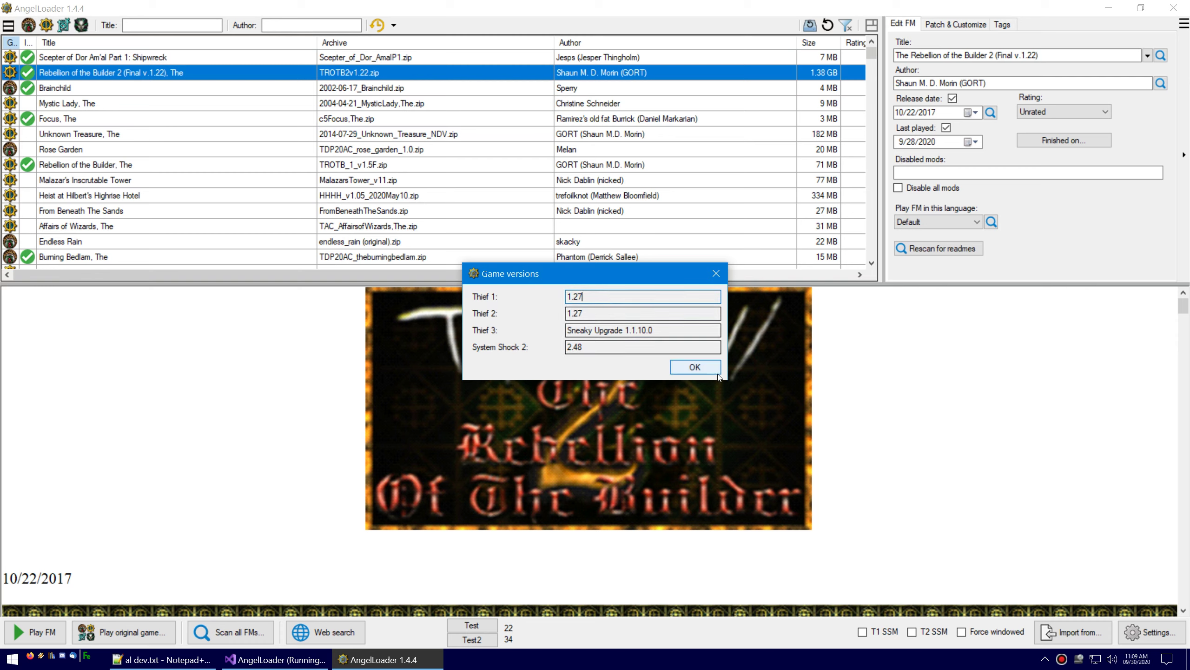
click(695, 367)
- View the Global FM stats, close the DarkLoader window and the stats window, and look at the main menu again
click(8, 25)
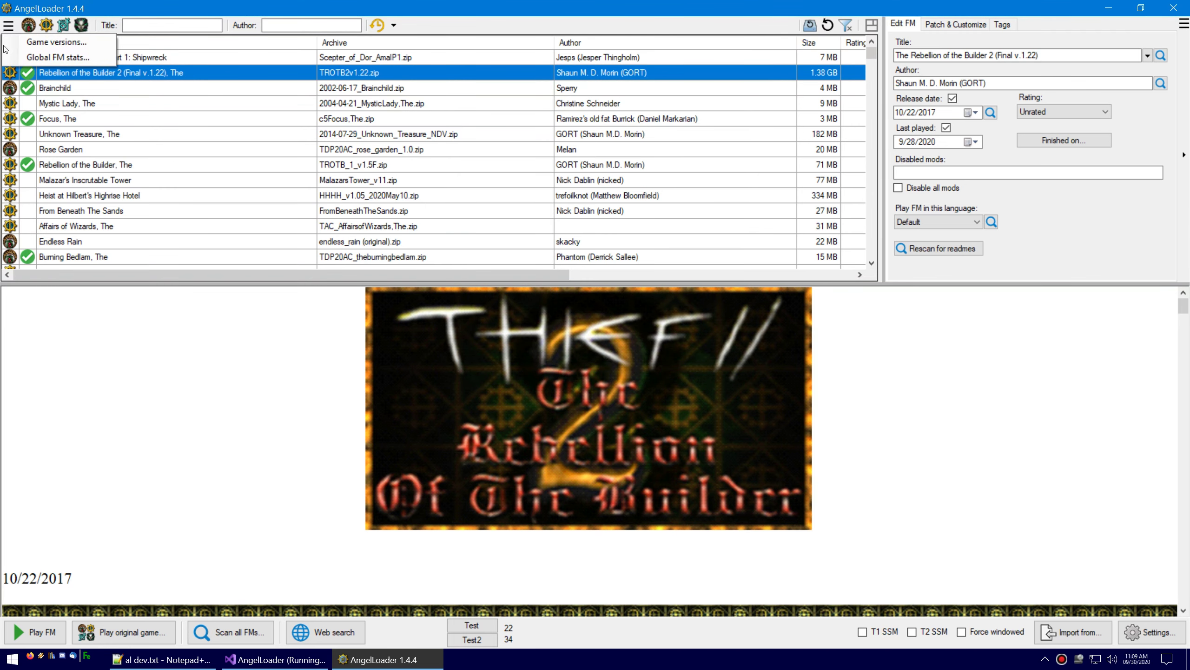
click(58, 58)
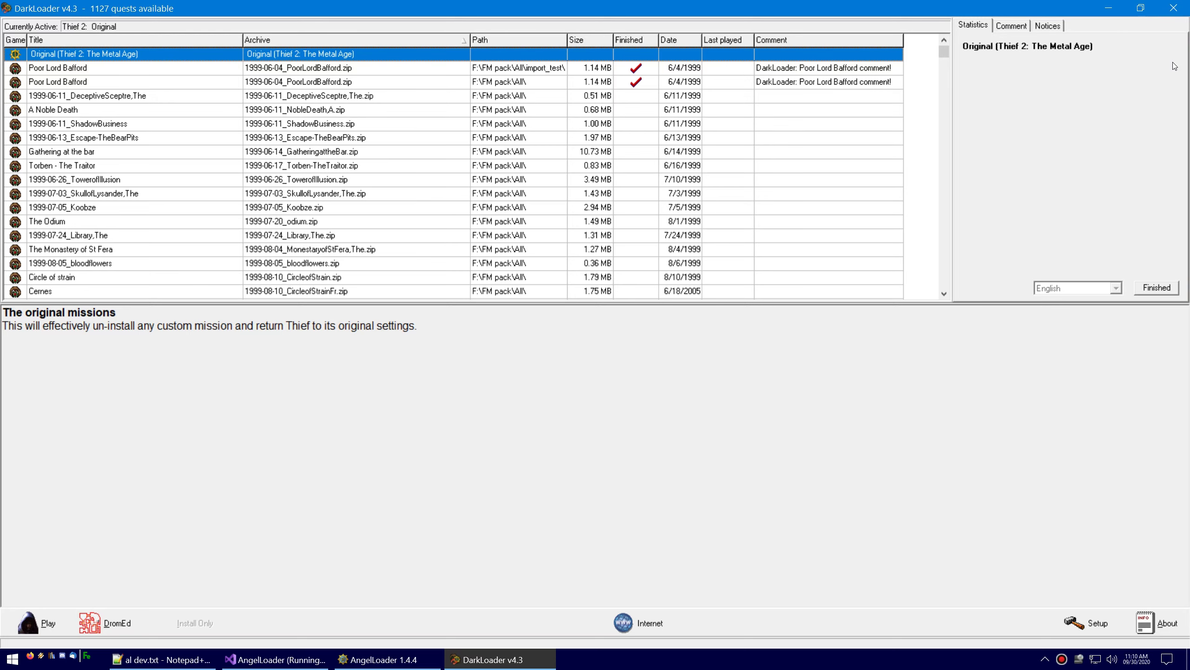
click(1174, 8)
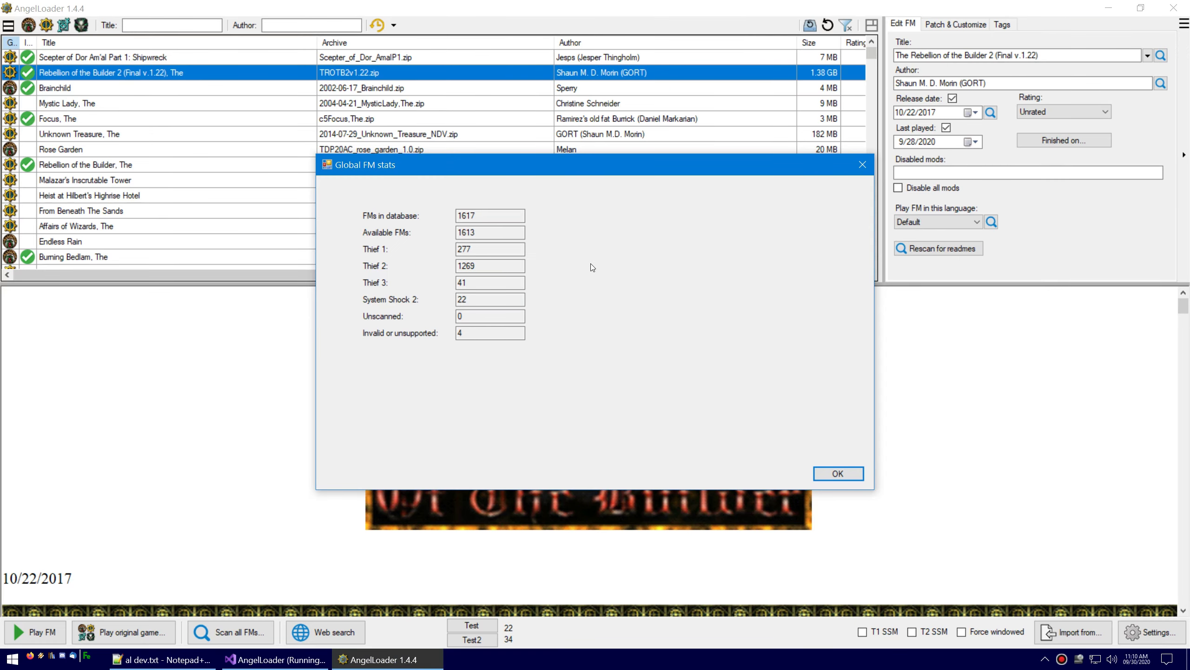
click(846, 474)
click(9, 25)
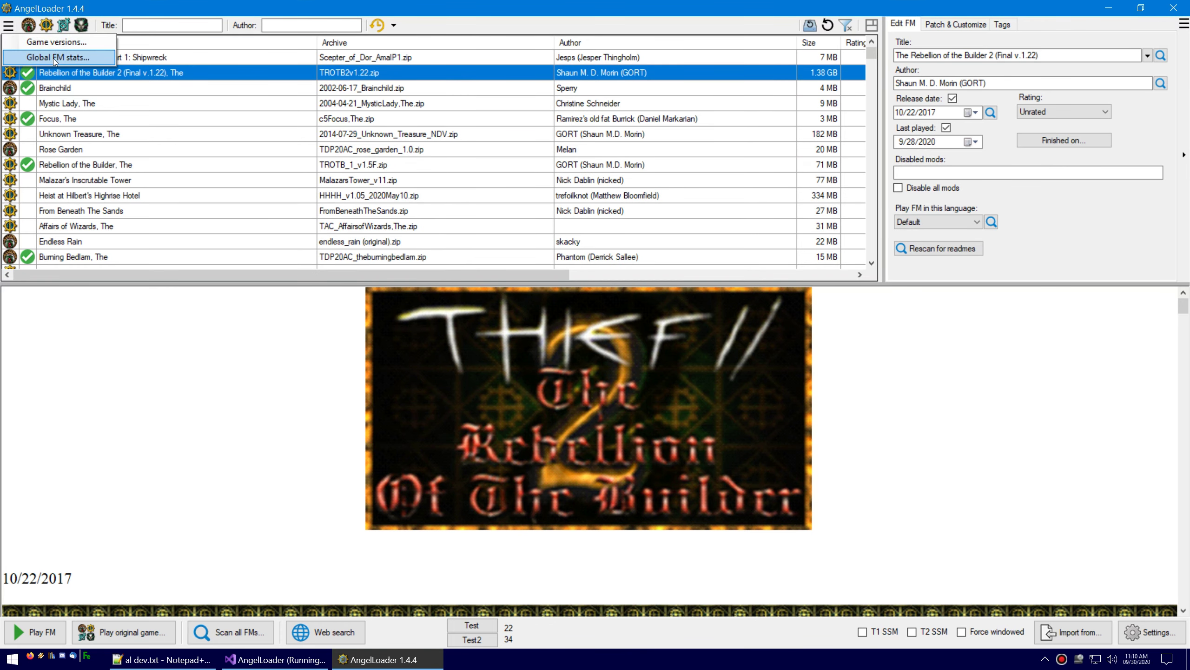
key(Escape)
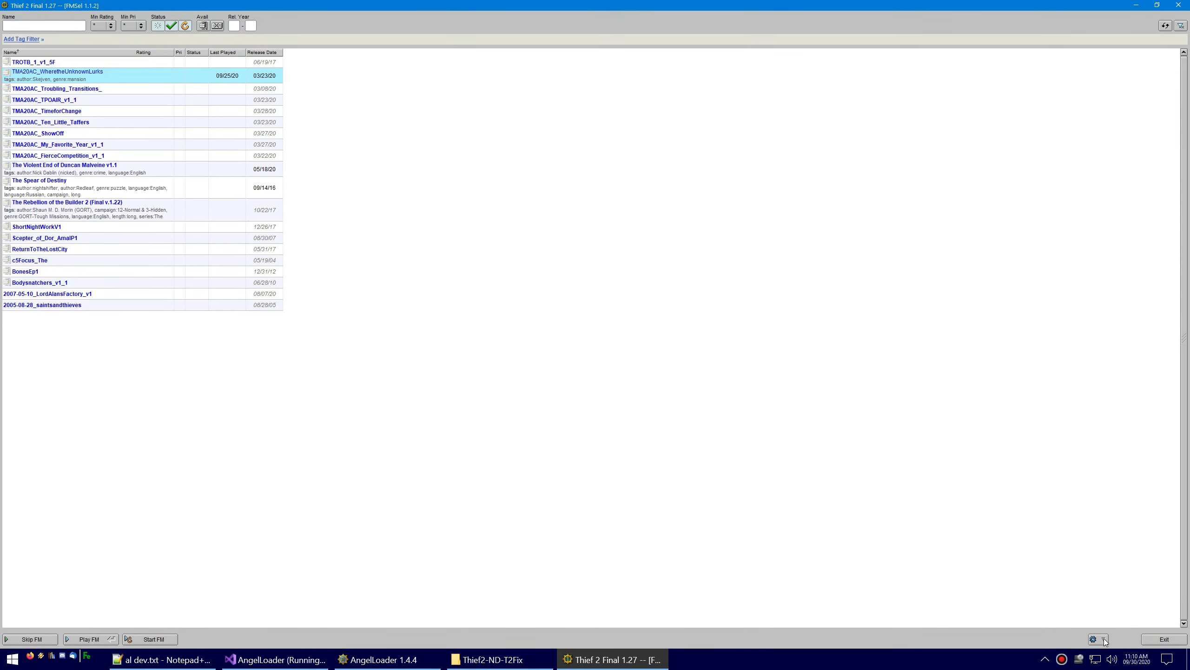
- In FMSel, restore the window from full size, look through the Tasks options, open the Export FM.INI dialog, and exit without saving
double_click(334, 5)
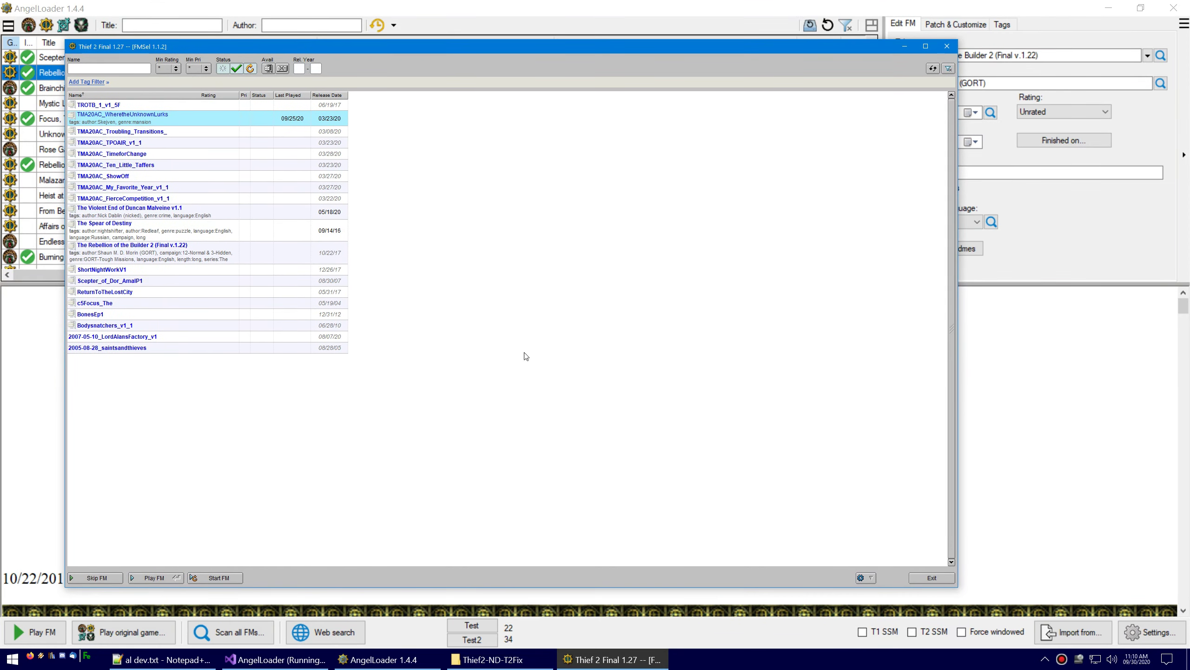
click(867, 578)
mouse_move(886, 550)
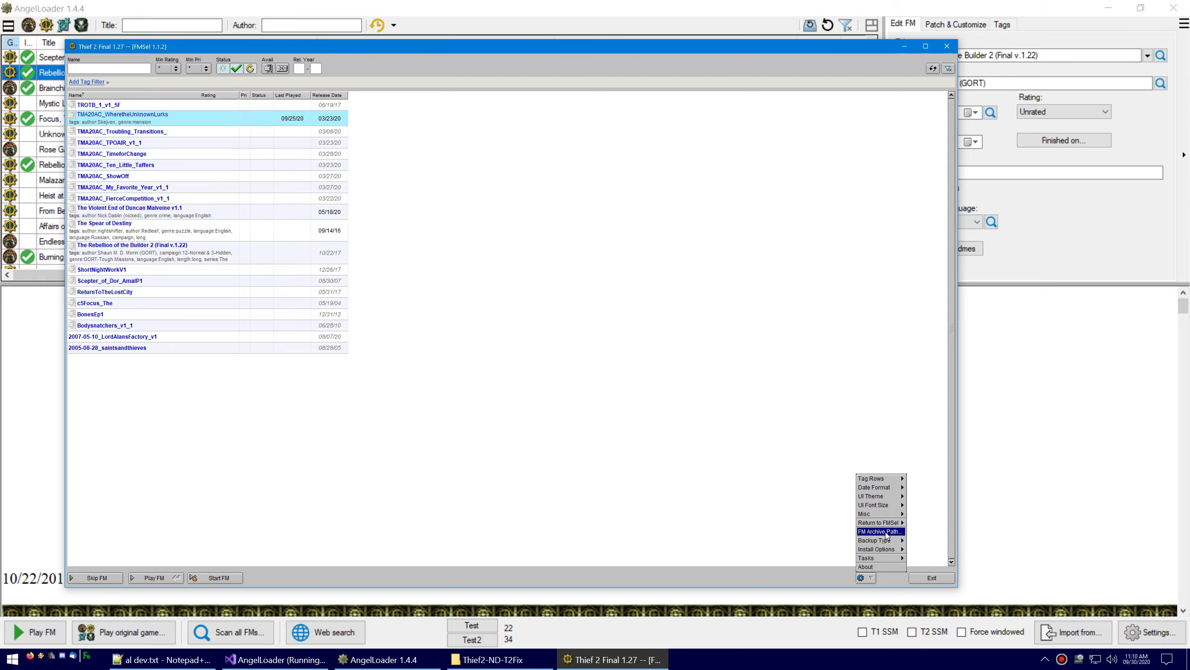
mouse_move(872, 557)
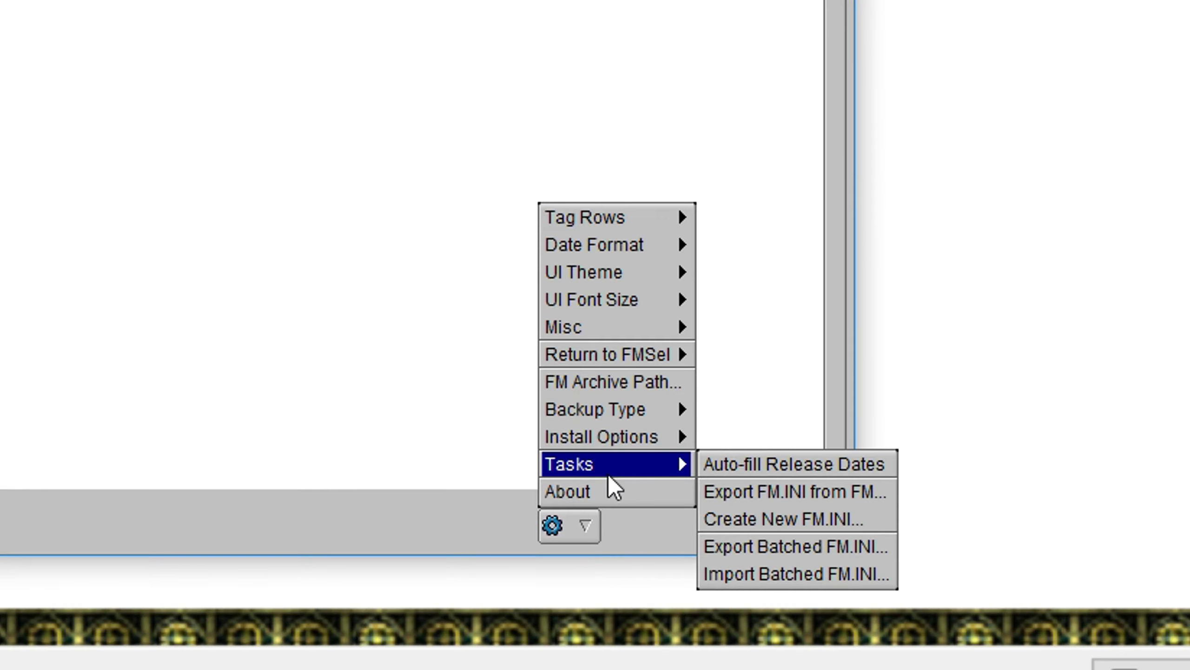
click(814, 498)
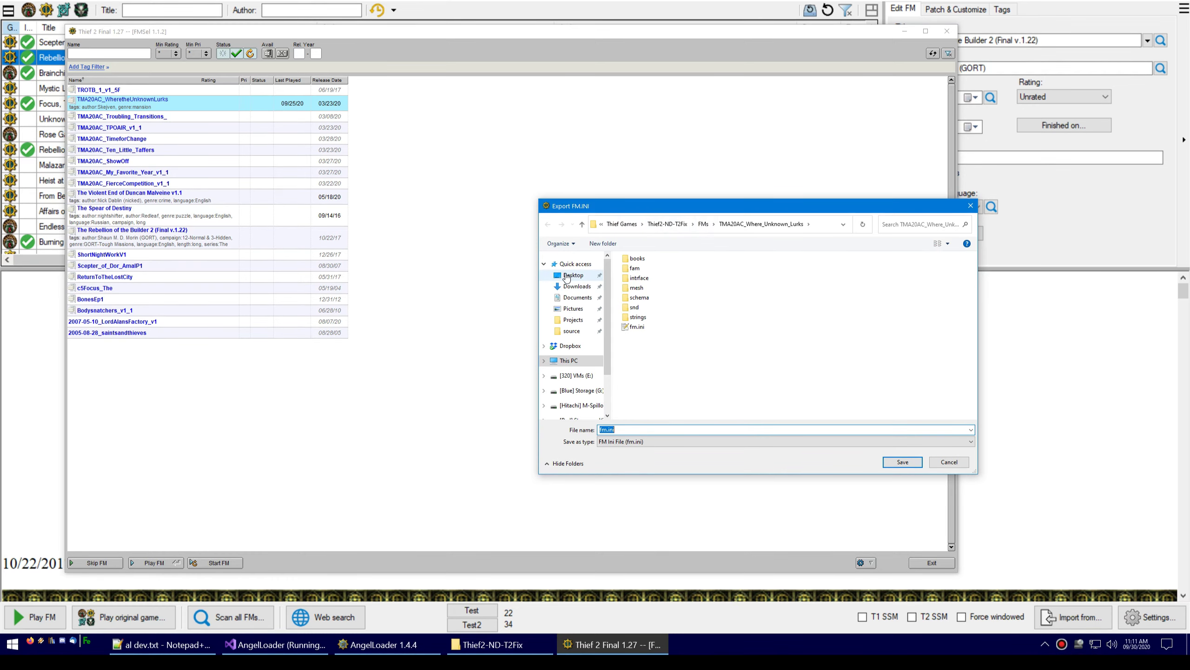
key(Escape)
key(Escape)
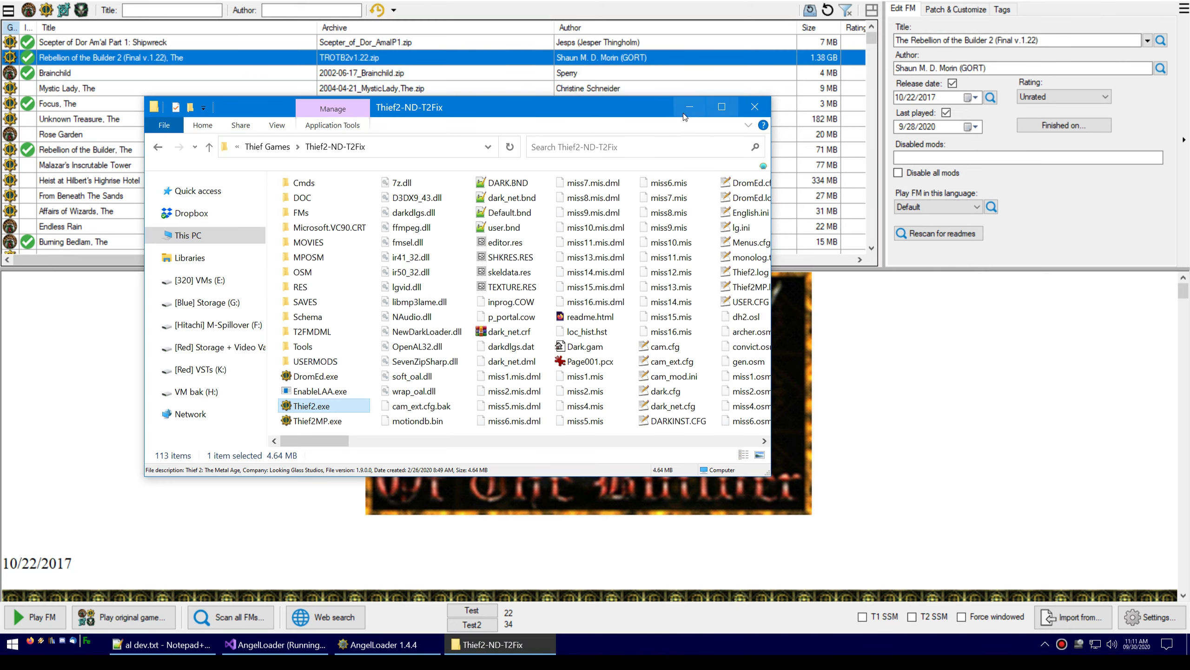
- Minimize the Thief2-ND-T2Fix folder window, open the fm.ini export dialog for Rebellion of the Builder 2, and cancel it
click(688, 111)
scroll(186, 143, down, 1)
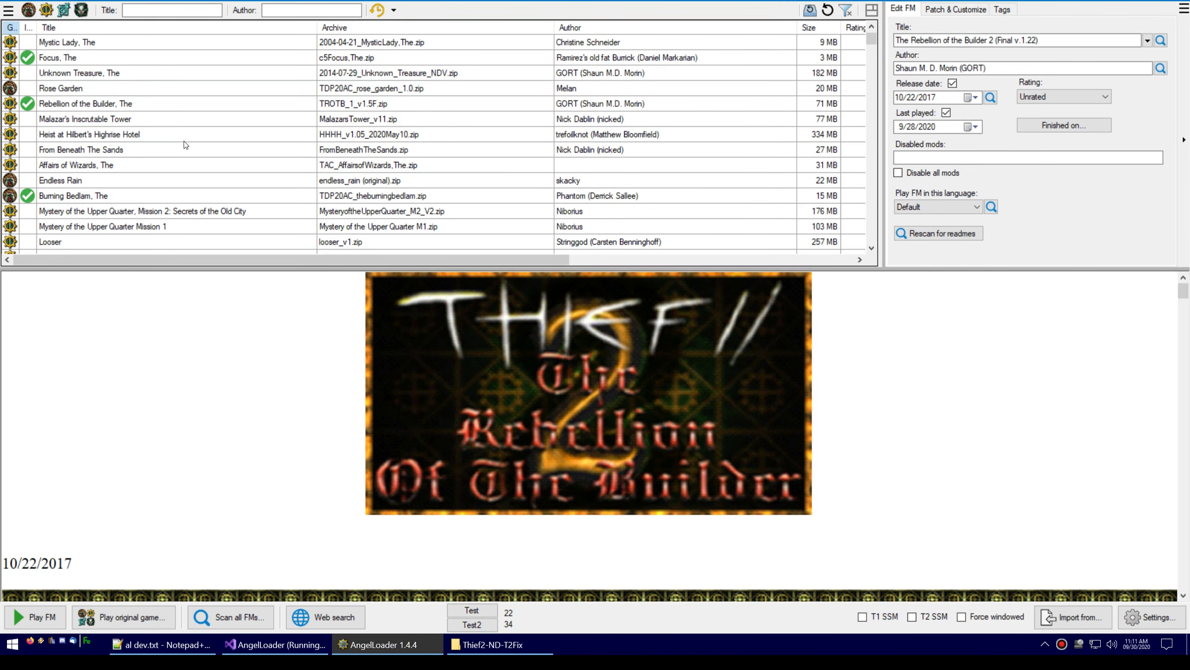
scroll(187, 143, up, 1)
right_click(113, 54)
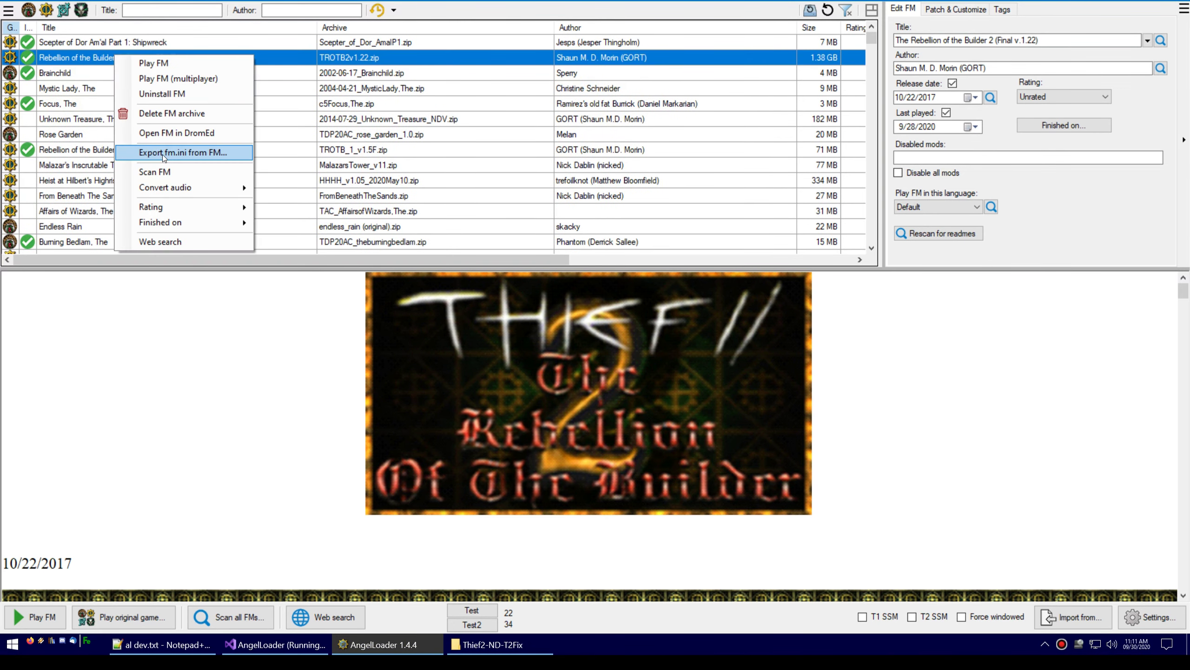
click(161, 153)
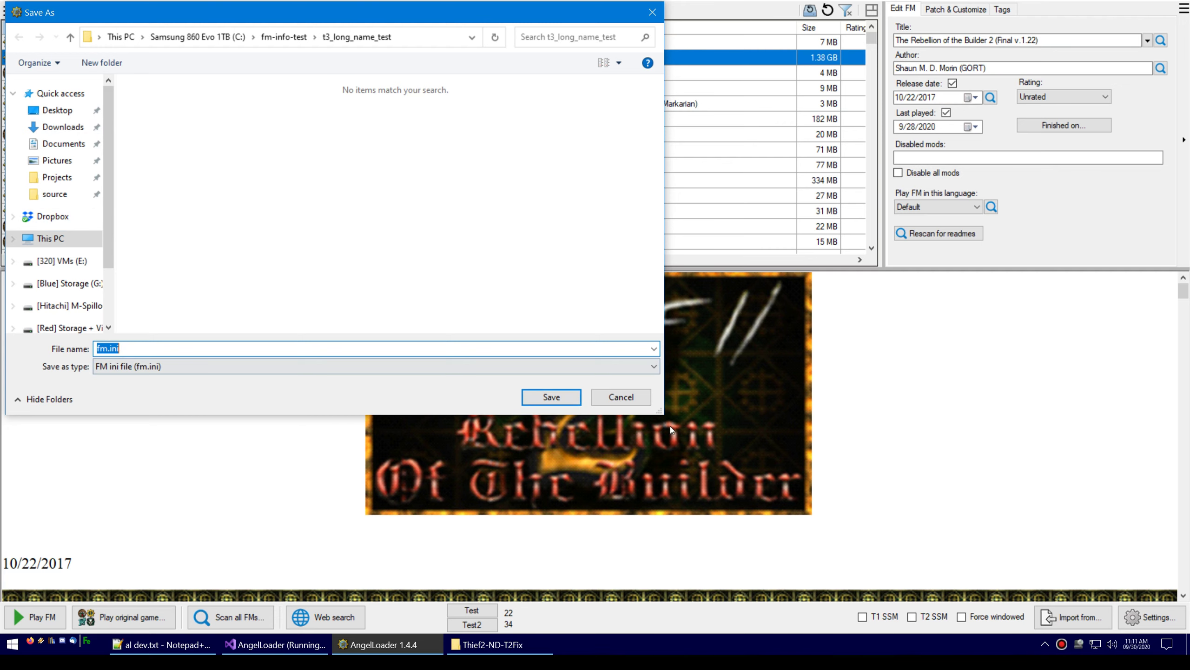
click(631, 398)
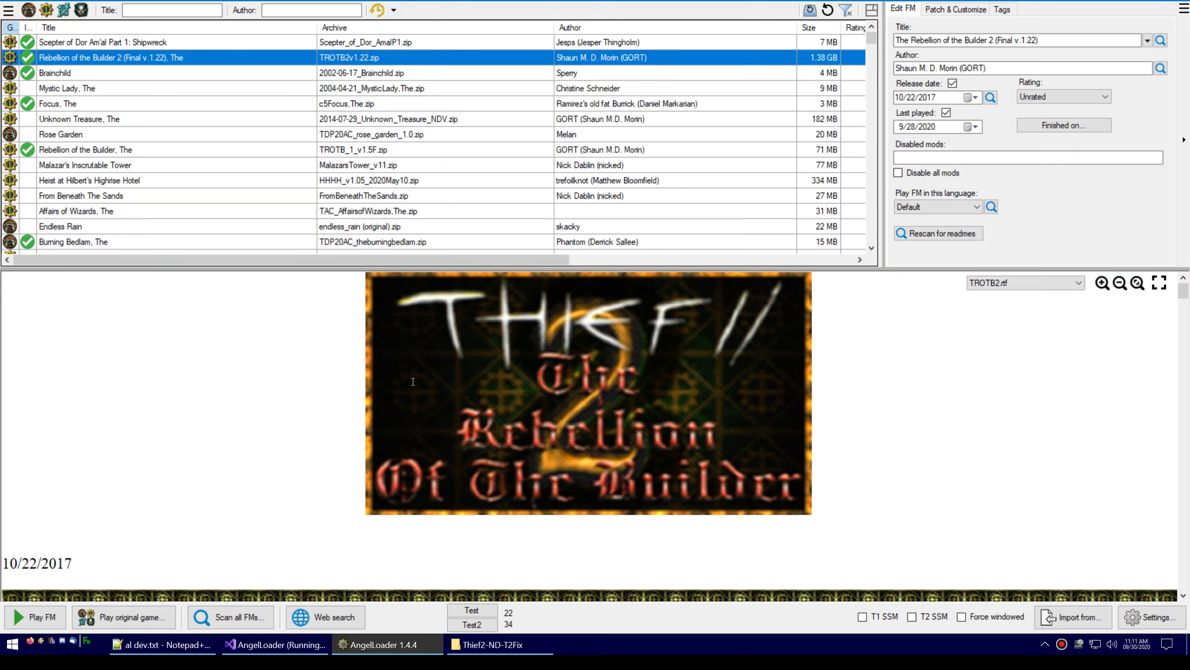
- Close AngelLoader and examine the ExportFMIni method in Core.cs, going through the NiceName, ReleaseDate, InfoFile, Tags and Descr comment lines
key(alt+F4)
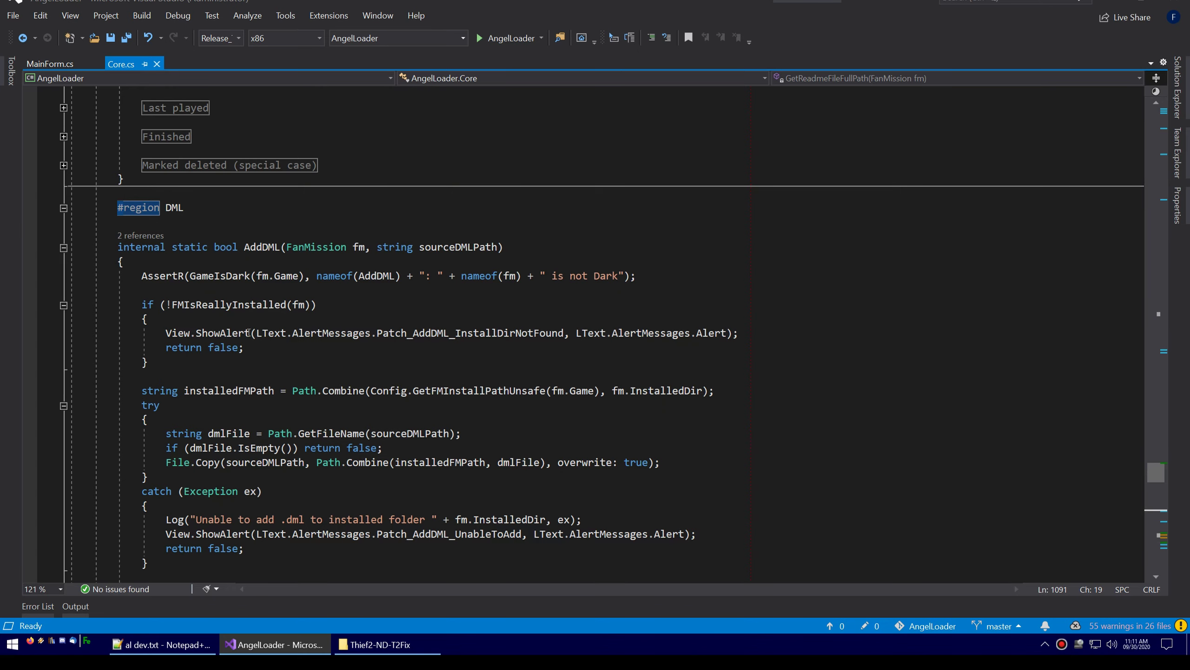
scroll(276, 400, down, 15)
scroll(275, 399, down, 13)
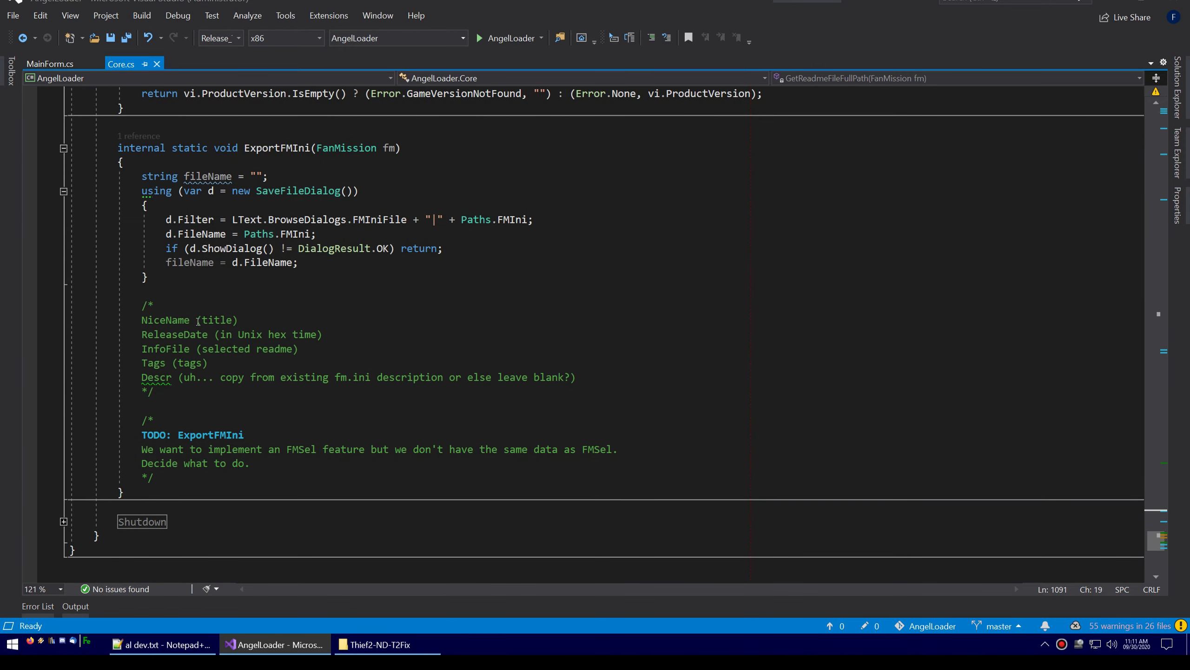
click(143, 322)
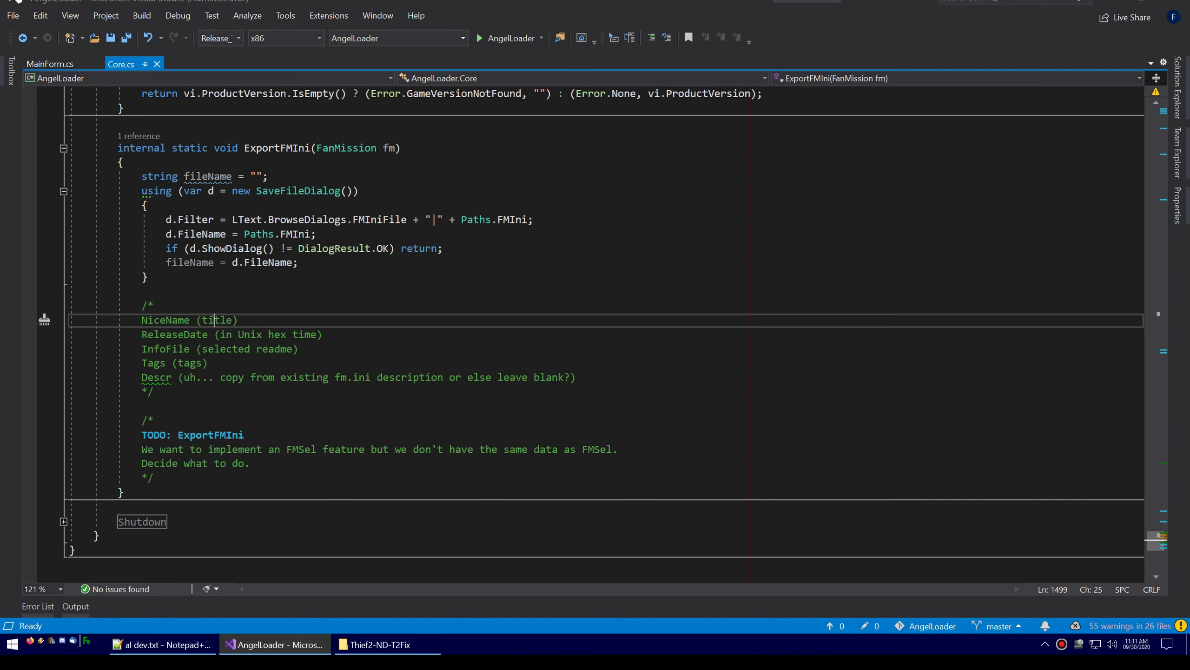
drag(142, 334, 212, 336)
click(211, 336)
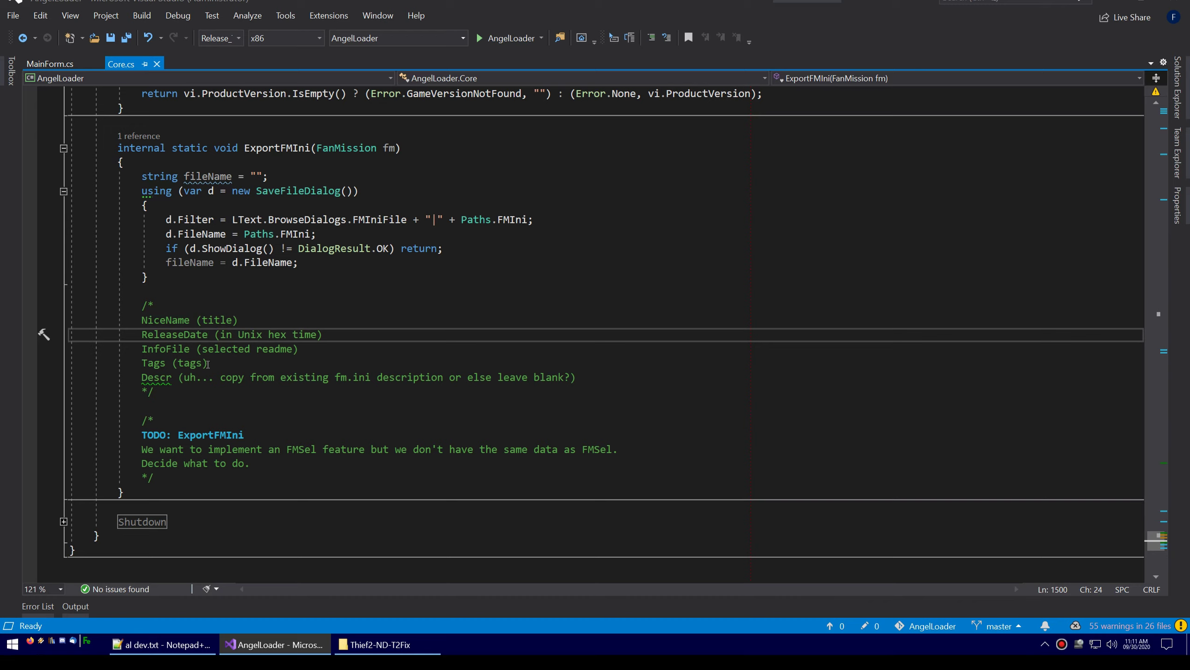
click(184, 348)
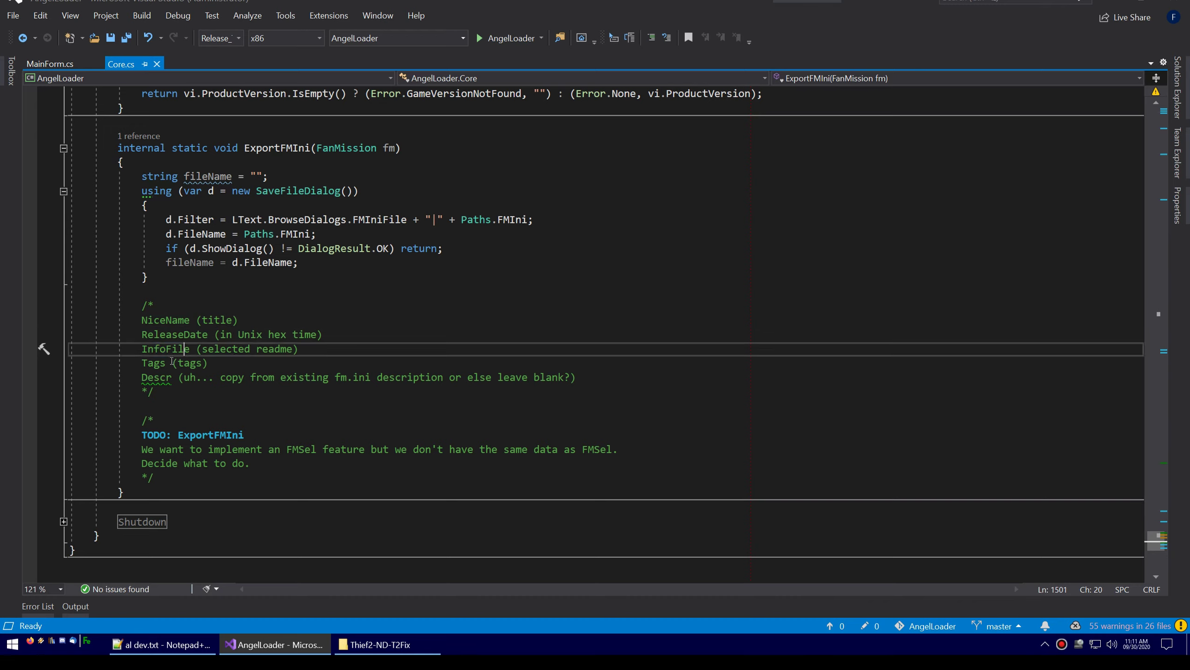
drag(142, 378, 173, 381)
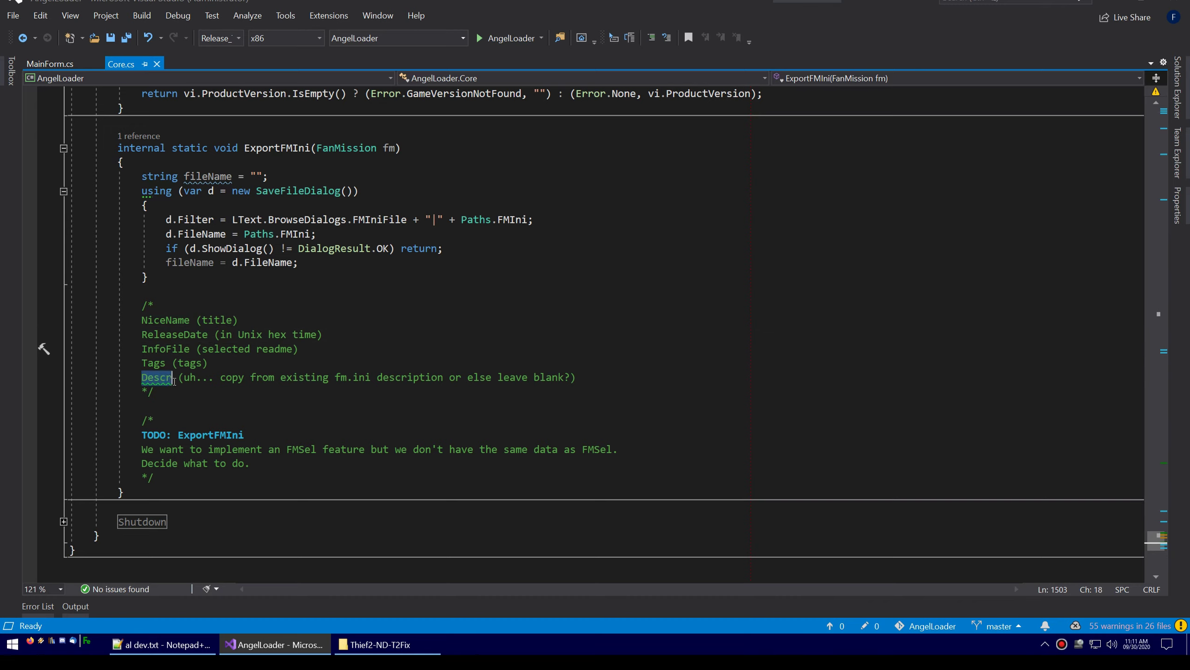
click(173, 381)
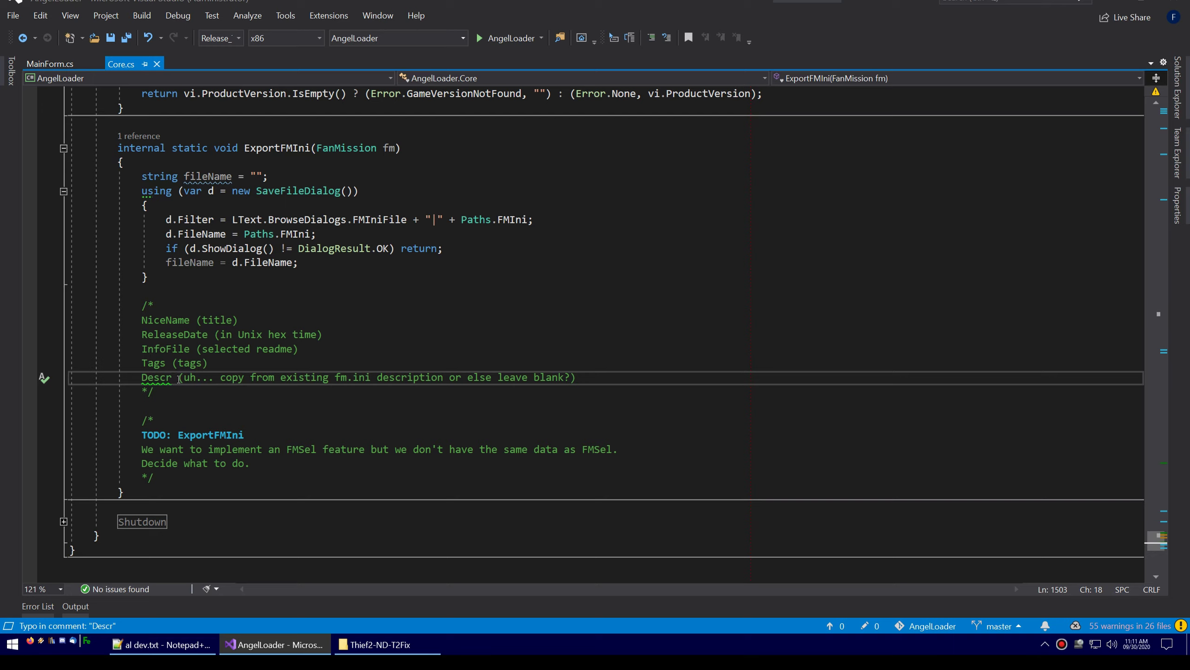
click(620, 382)
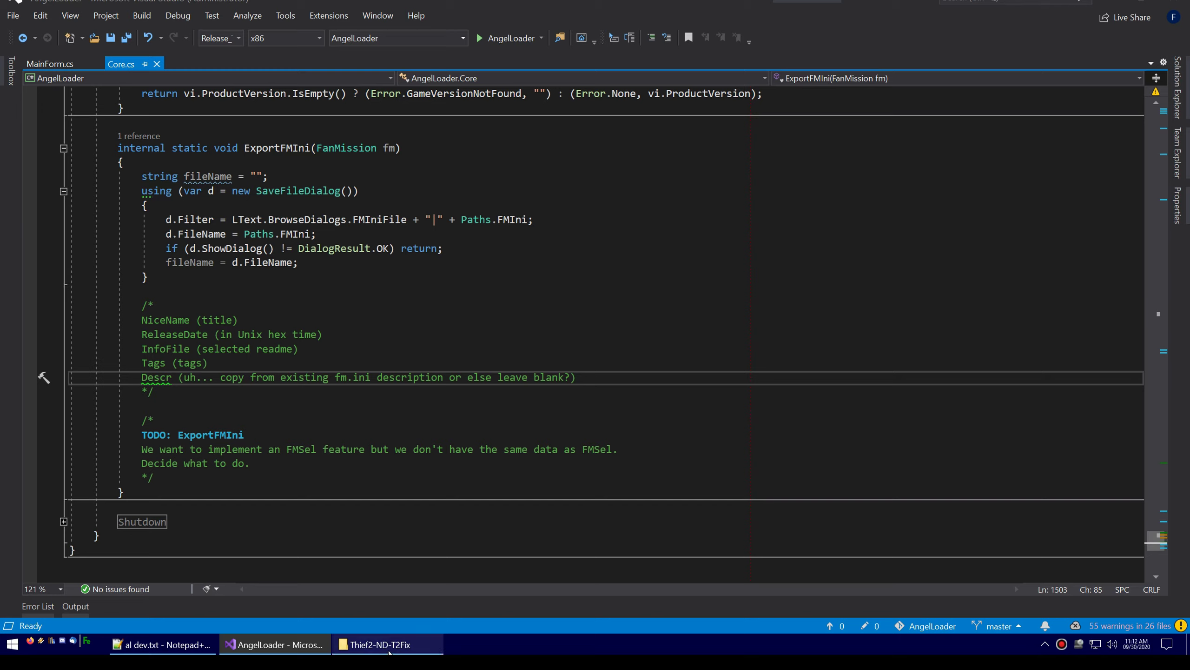
- Return to FMSel, try selecting different missions in its list, look at the Tasks options again, and close it
click(393, 590)
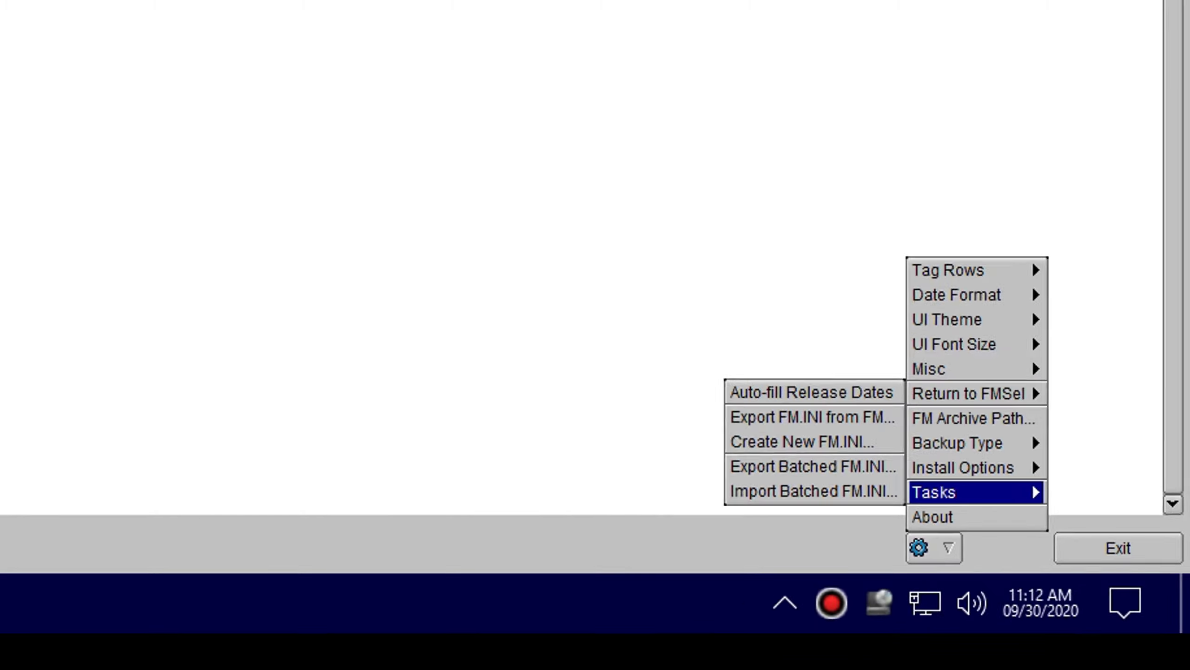
key(Escape)
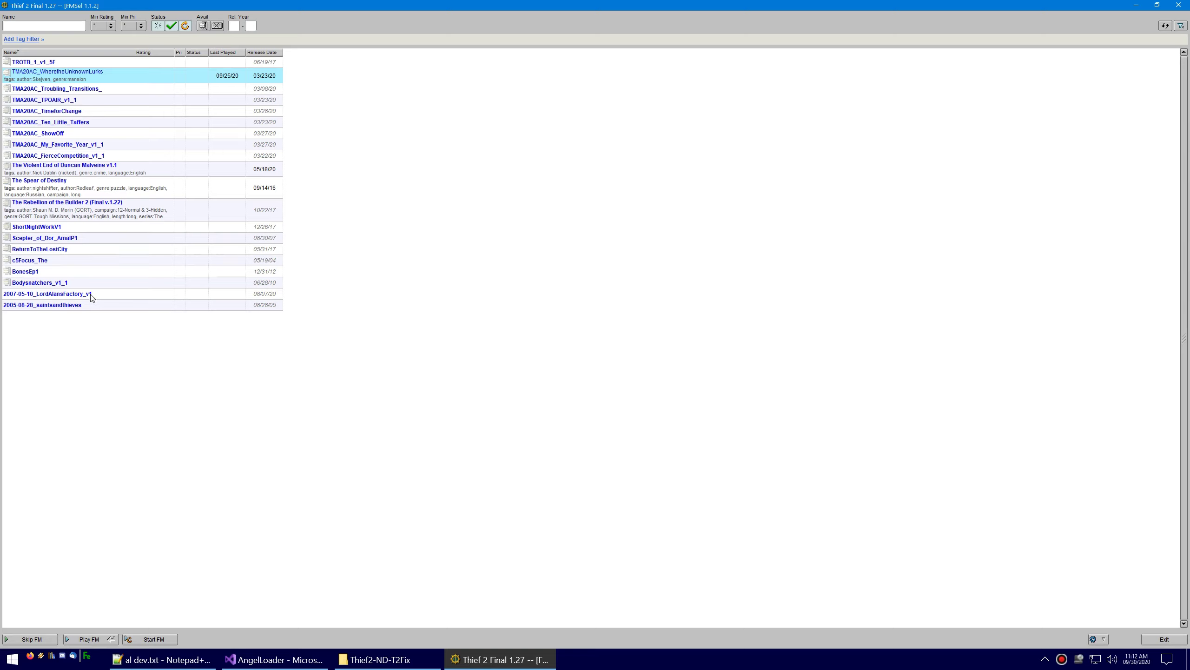
click(70, 62)
click(89, 306)
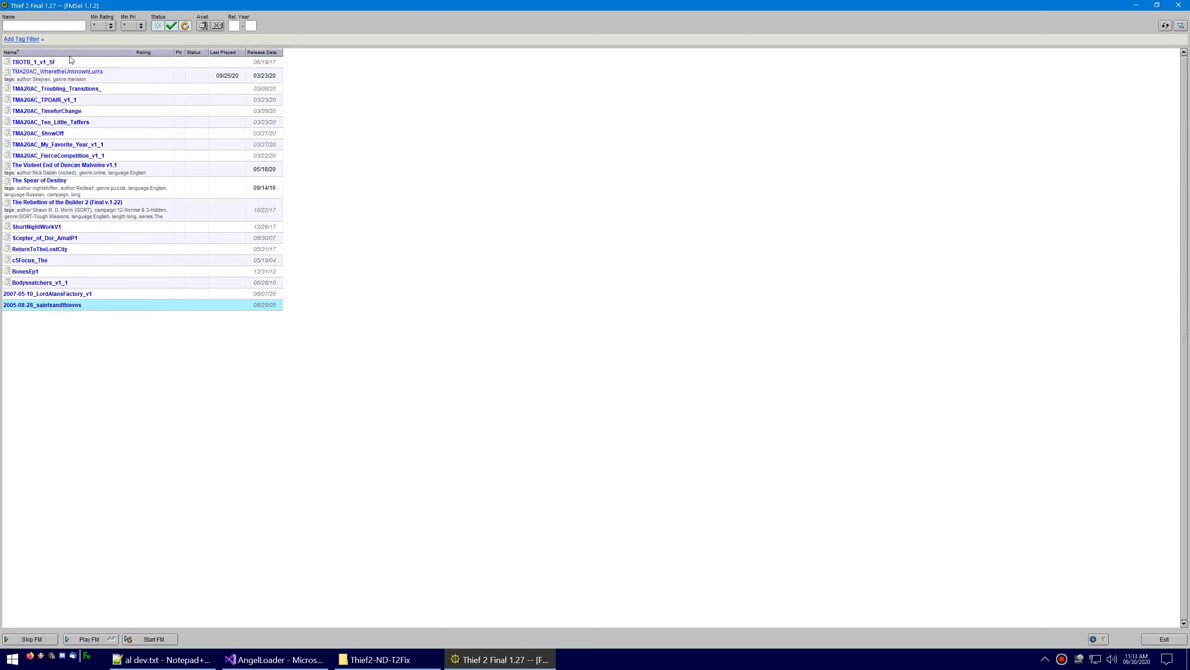
click(72, 62)
click(78, 78)
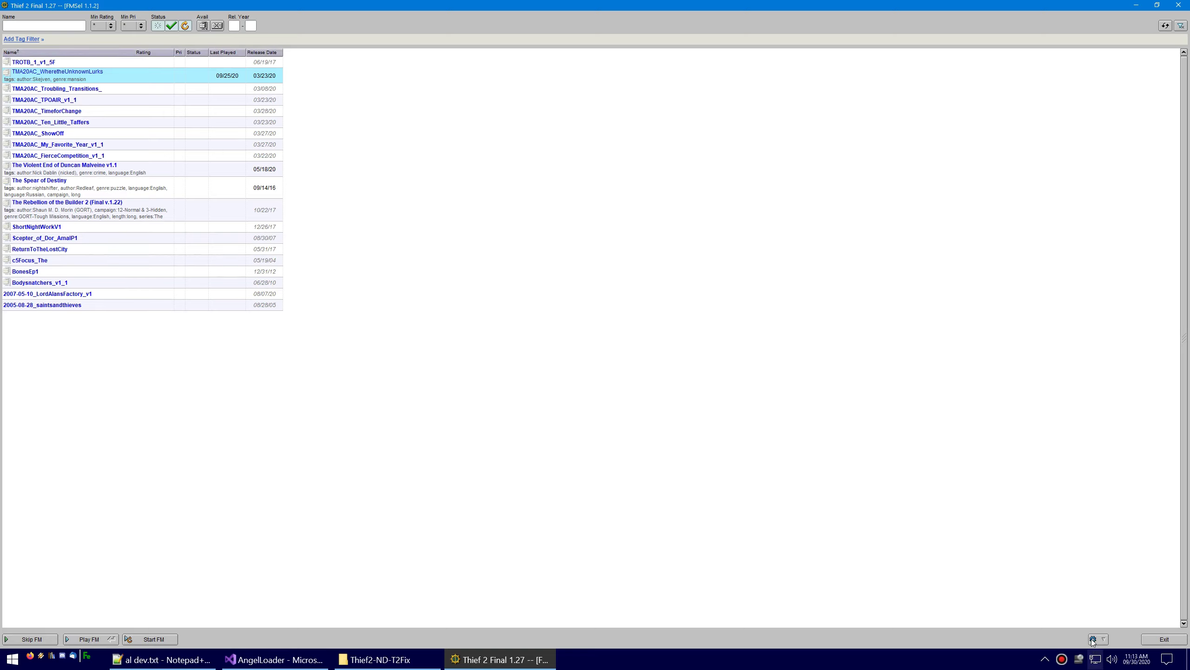
click(1093, 638)
mouse_move(1105, 620)
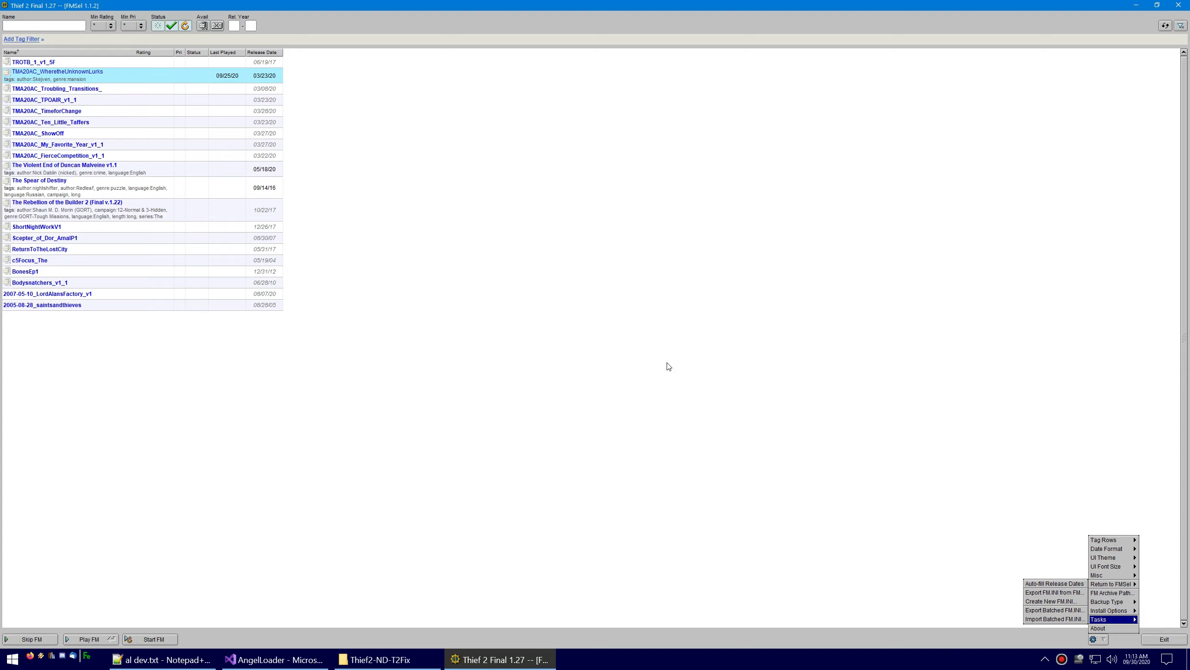
click(694, 21)
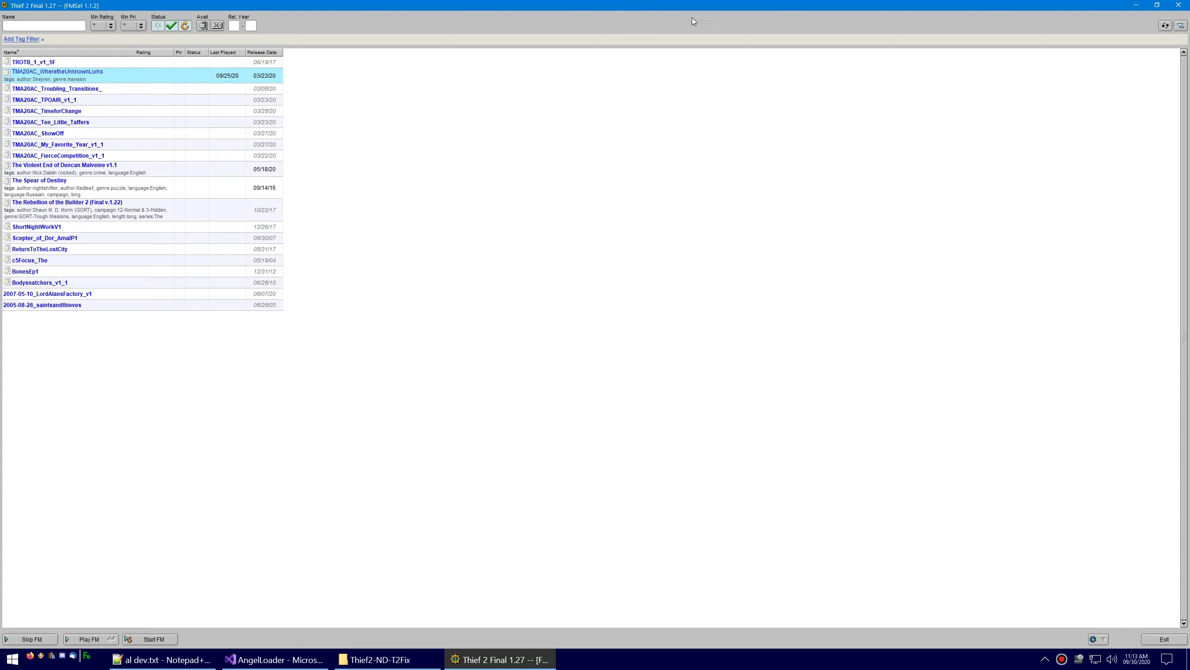
click(1179, 5)
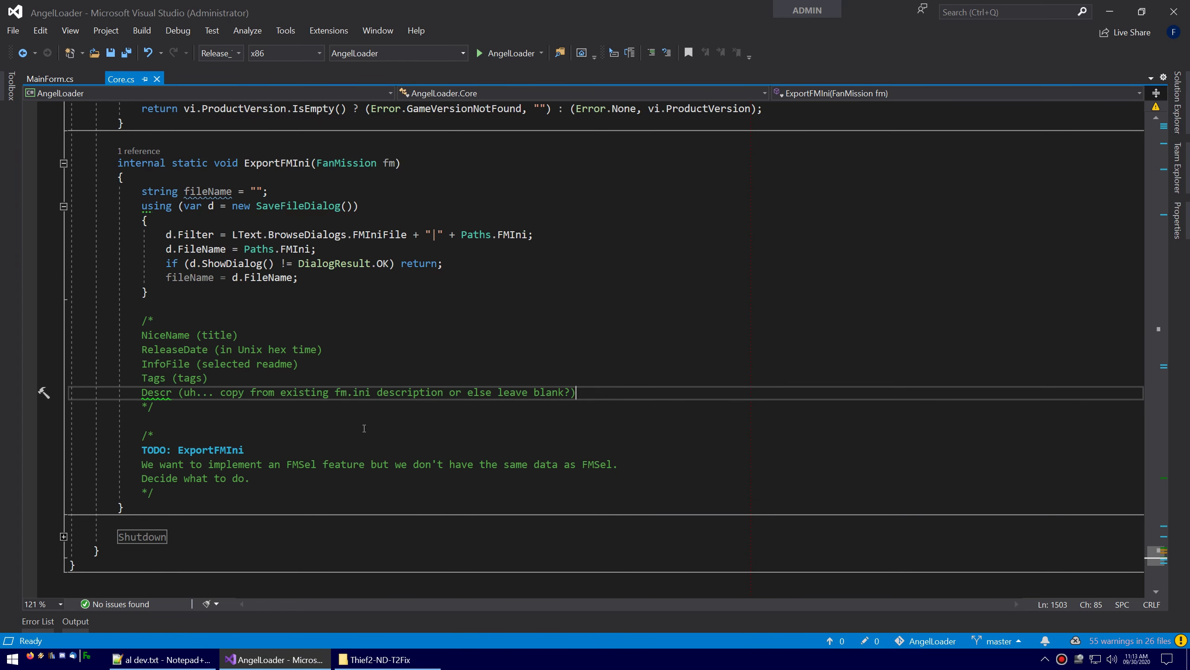
- Run AngelLoader from Visual Studio and switch the selection between Rebellion of the Builder 2 and nearby missions
click(497, 55)
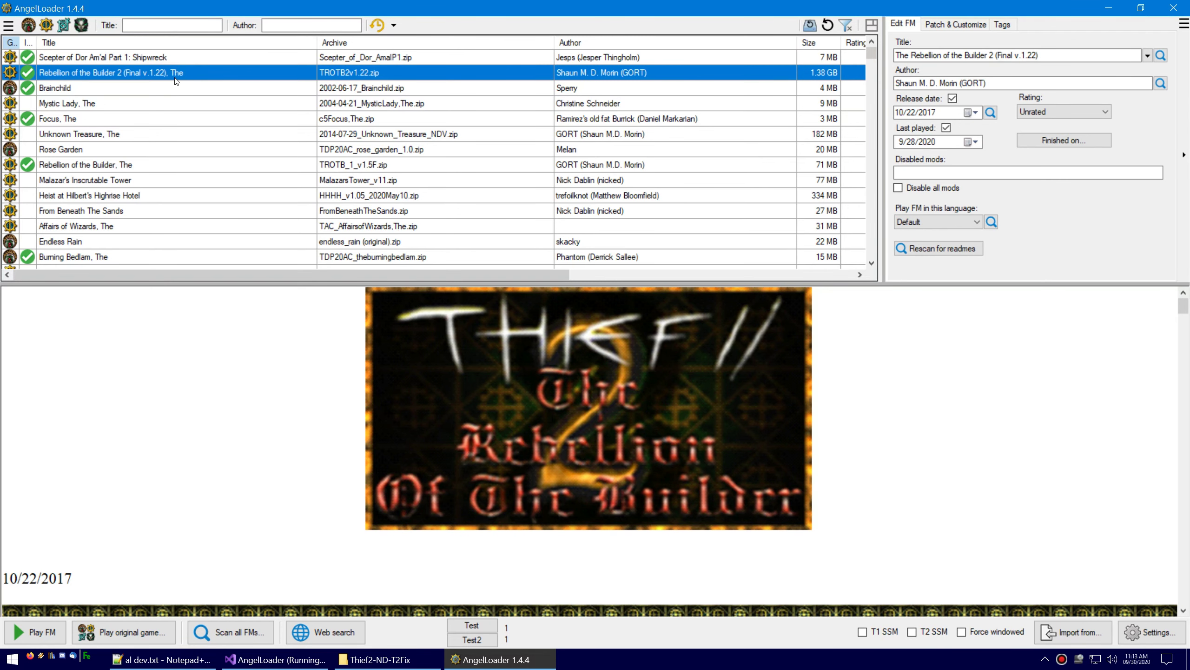
click(165, 115)
click(161, 75)
click(166, 109)
click(169, 71)
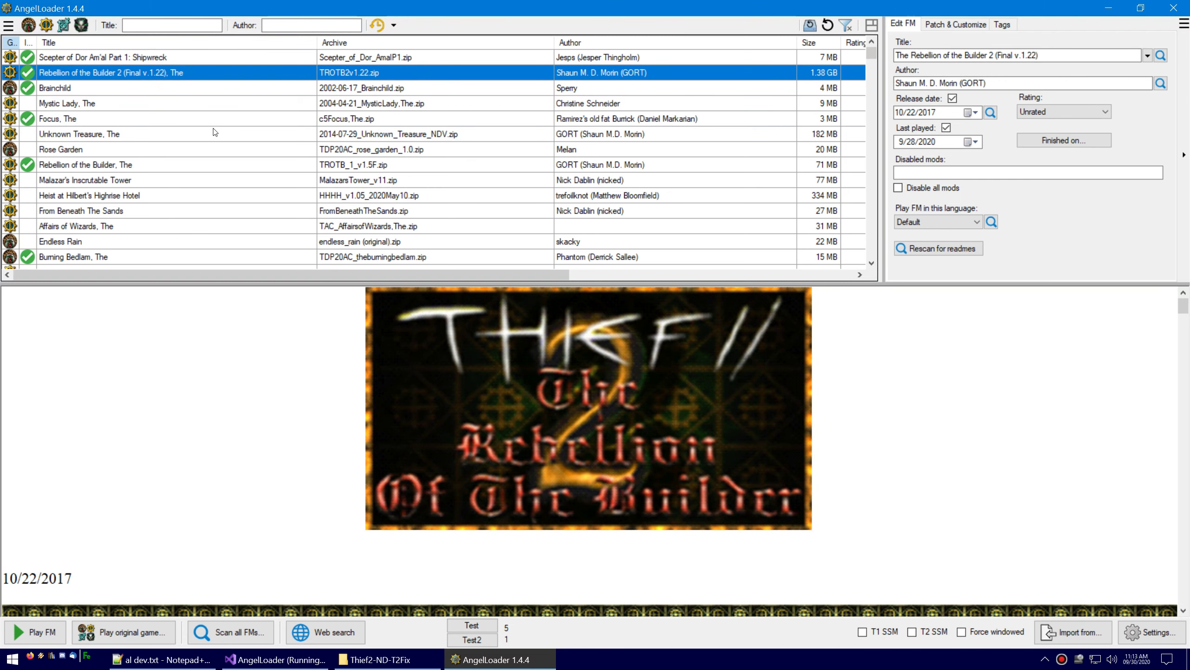
scroll(236, 135, down, 2)
scroll(239, 135, up, 2)
click(138, 103)
click(148, 72)
- Bring the mission list's date columns into view, select Brainchild, and select Walkin Da Moon further down the list
drag(320, 273, 526, 272)
click(392, 94)
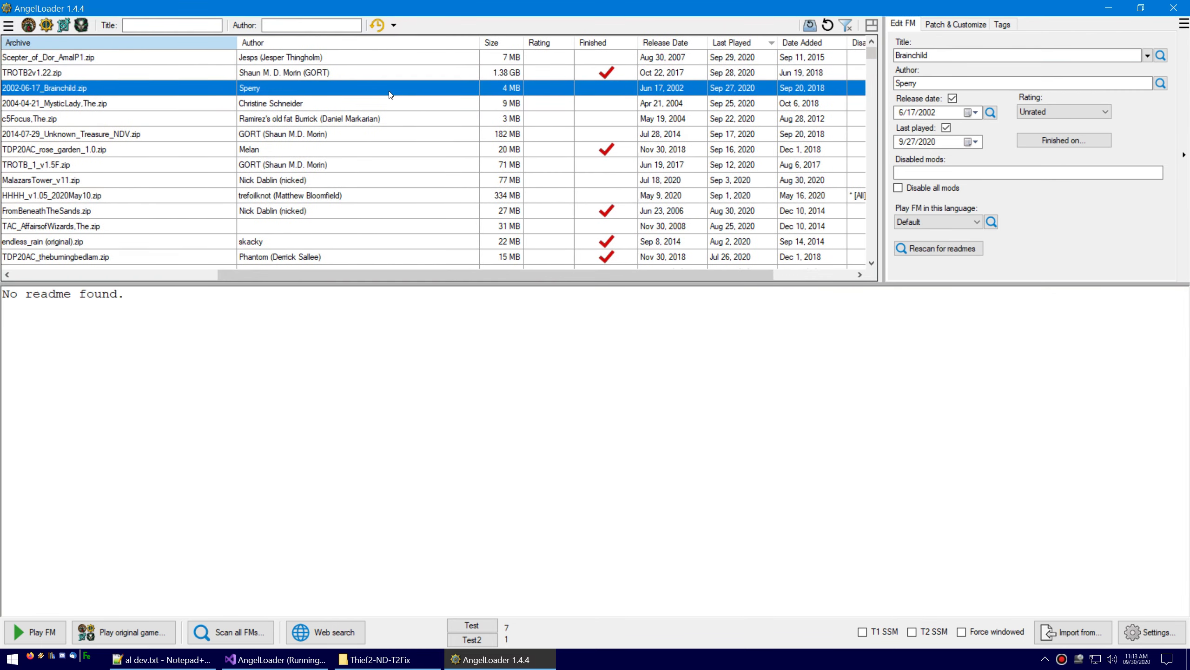
scroll(392, 122, down, 20)
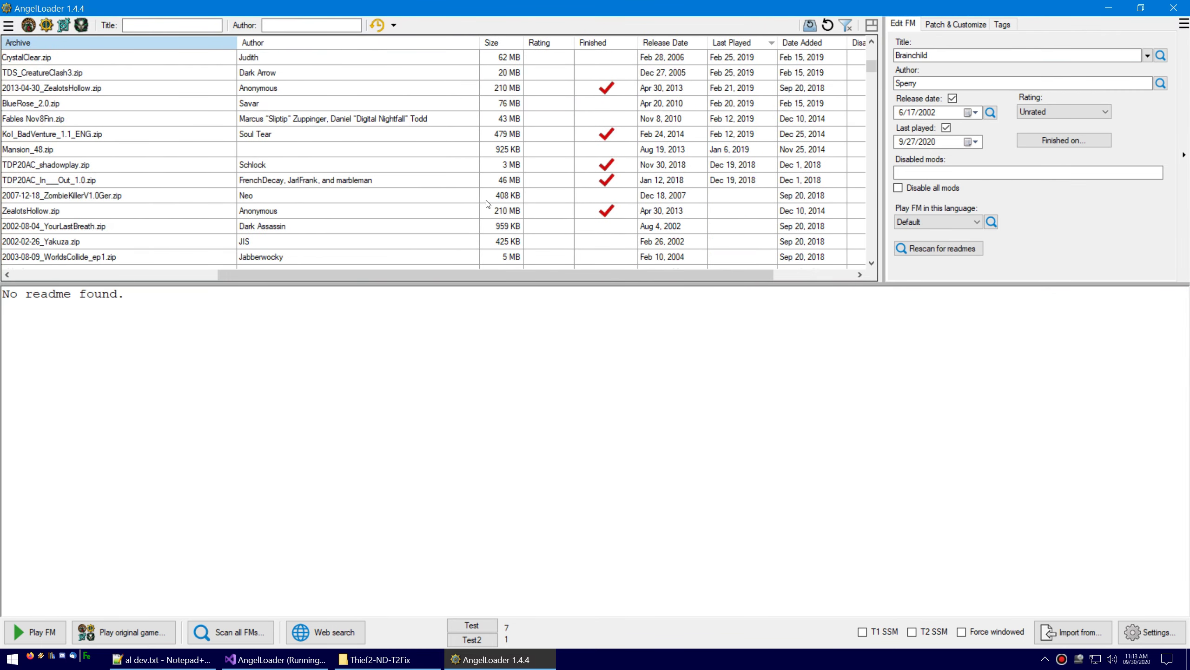
scroll(488, 203, down, 10)
click(421, 72)
click(405, 195)
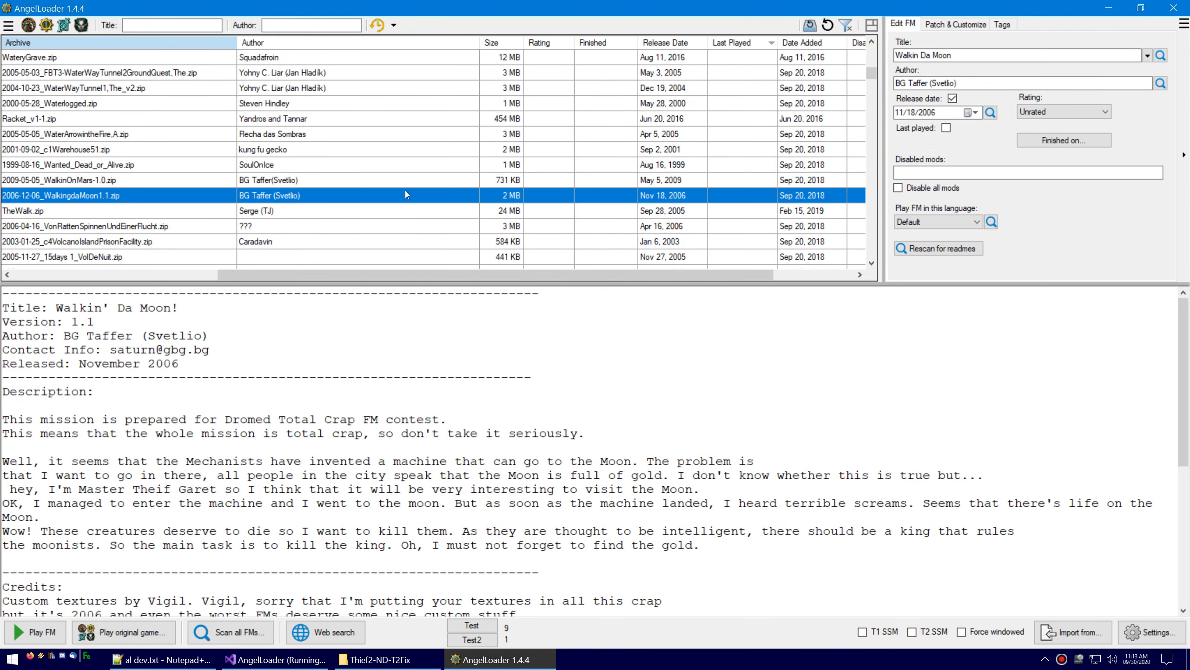
- Mark The WaterWay Tunnel part 2, The WaterWay Tunnel part 1 and Waterlogged as finished on Expert in the mission list
click(364, 73)
click(363, 209)
right_click(359, 74)
mouse_move(430, 248)
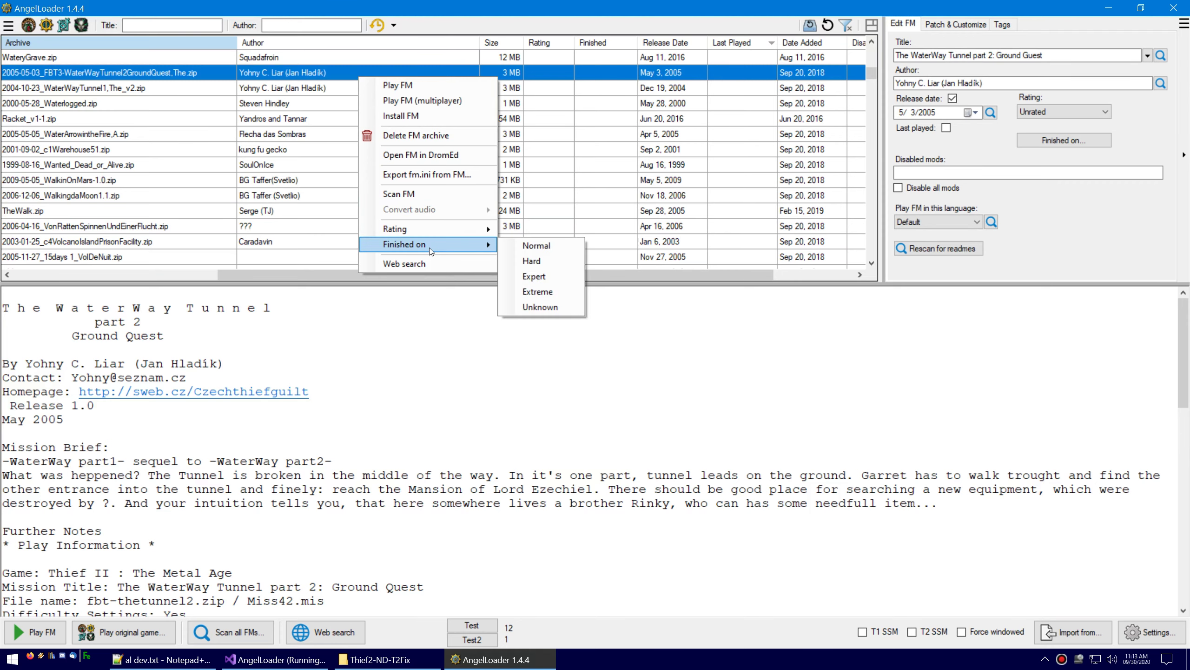
click(527, 276)
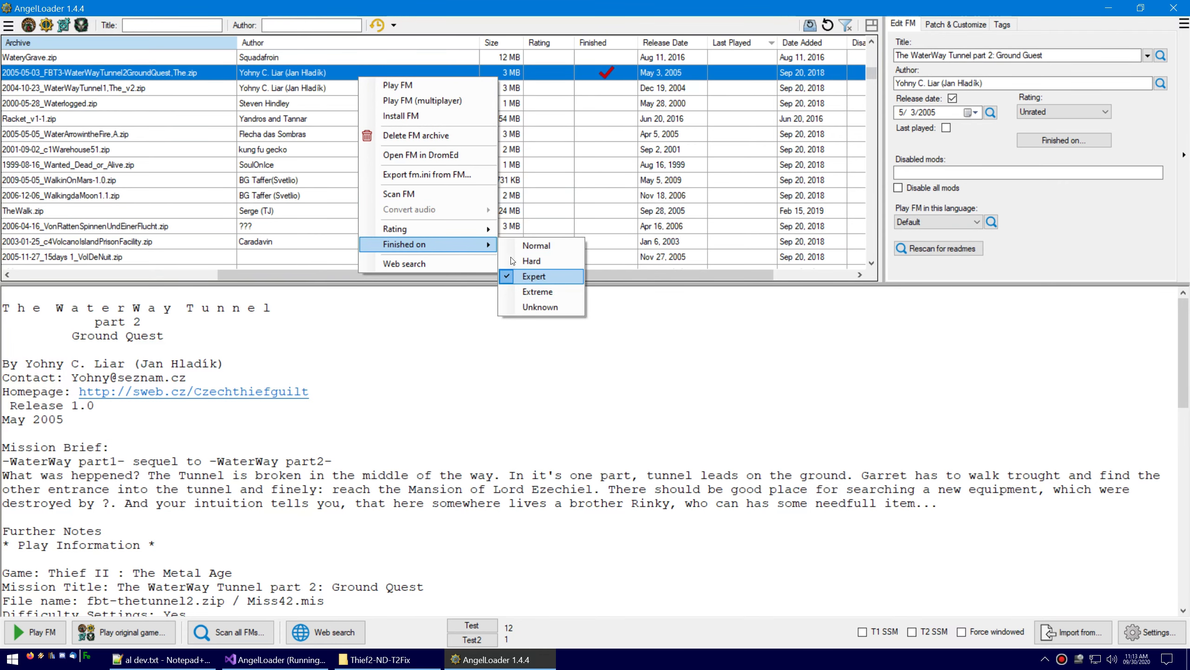
right_click(266, 90)
mouse_move(356, 257)
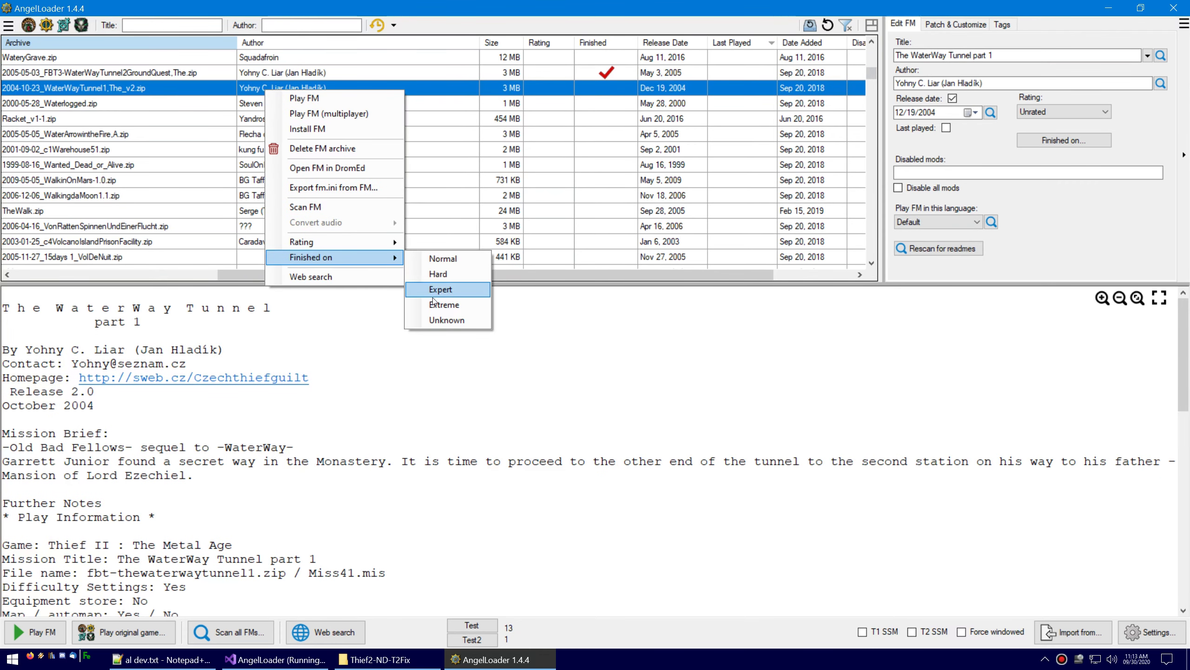
click(433, 294)
right_click(237, 104)
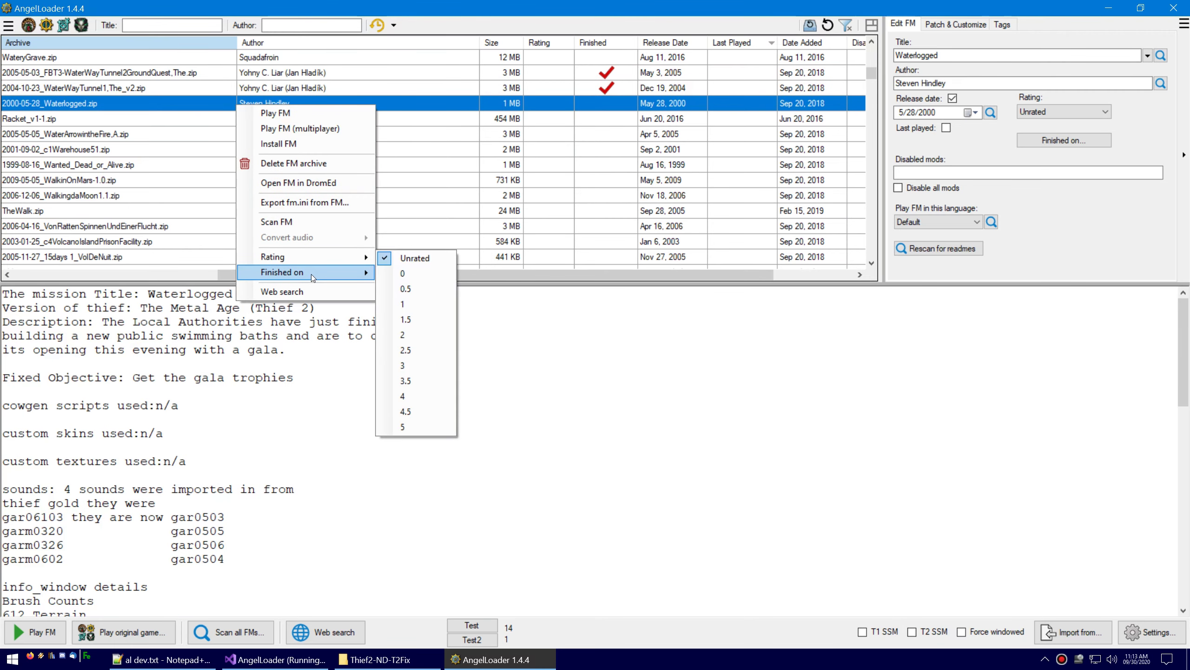
mouse_move(312, 277)
click(428, 305)
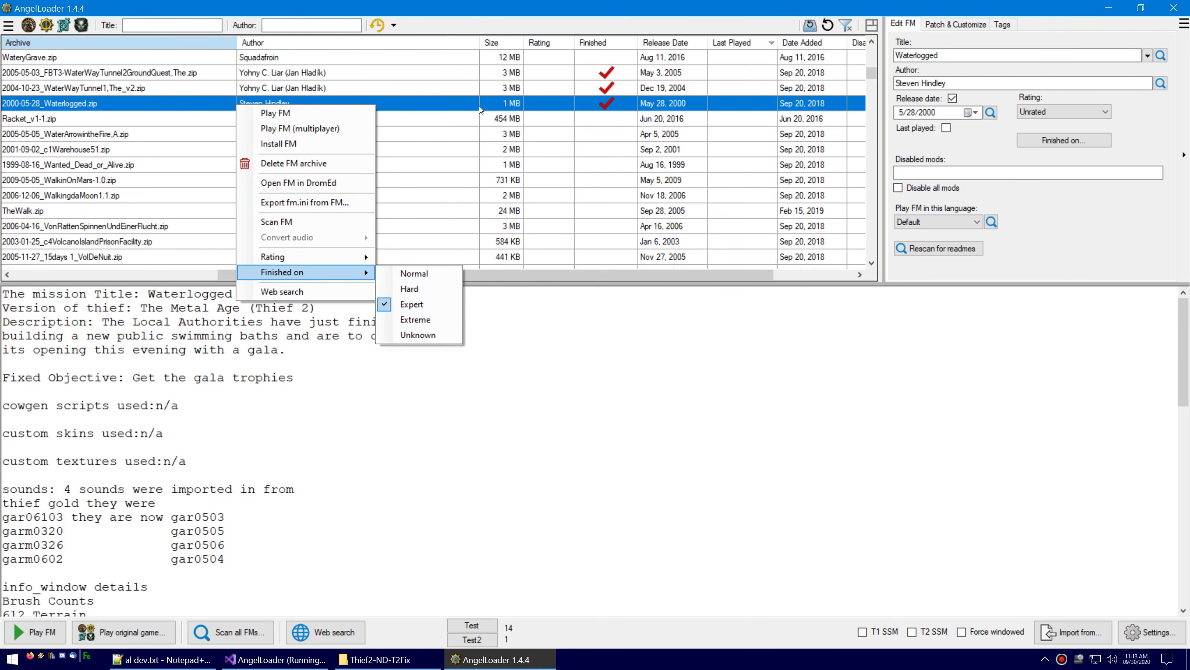
- Clear the Expert finished mark from Waterlogged and both WaterWay Tunnel missions
right_click(454, 107)
mouse_move(523, 276)
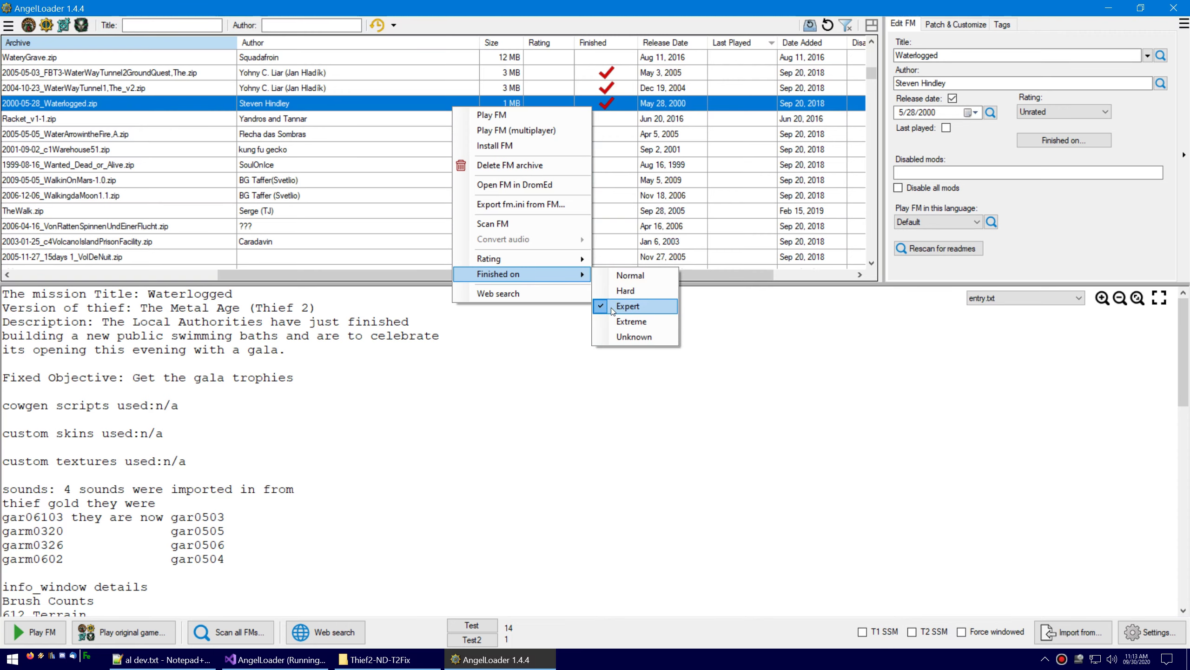
right_click(580, 93)
mouse_move(689, 259)
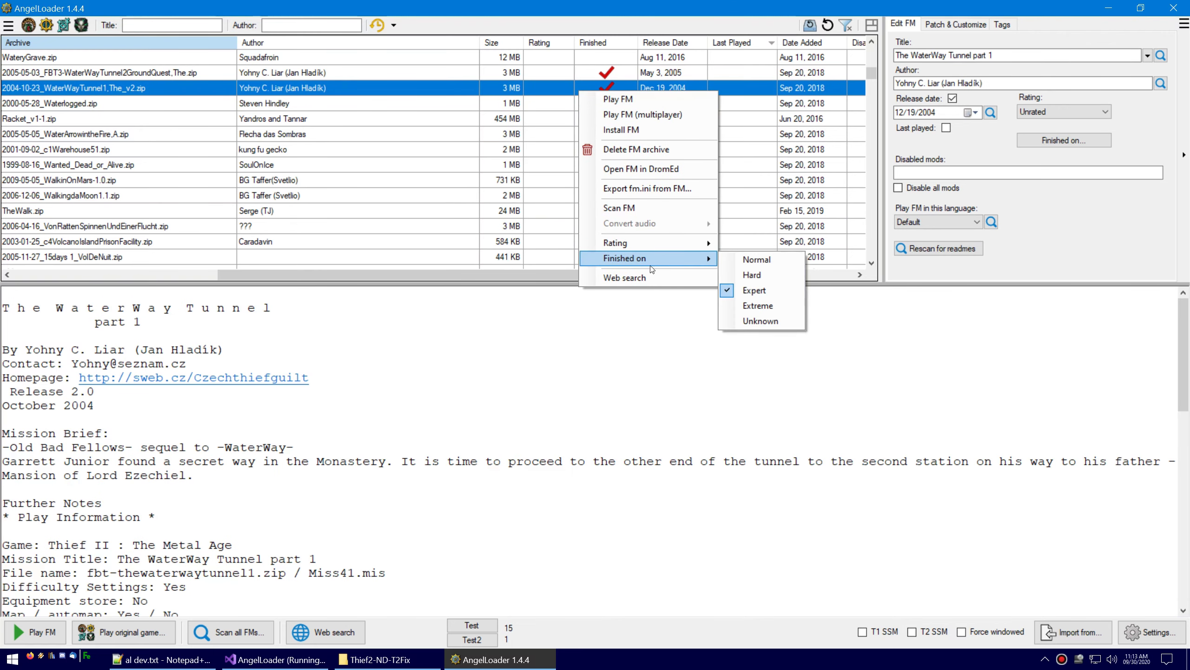
click(750, 291)
right_click(589, 75)
mouse_move(633, 242)
click(741, 273)
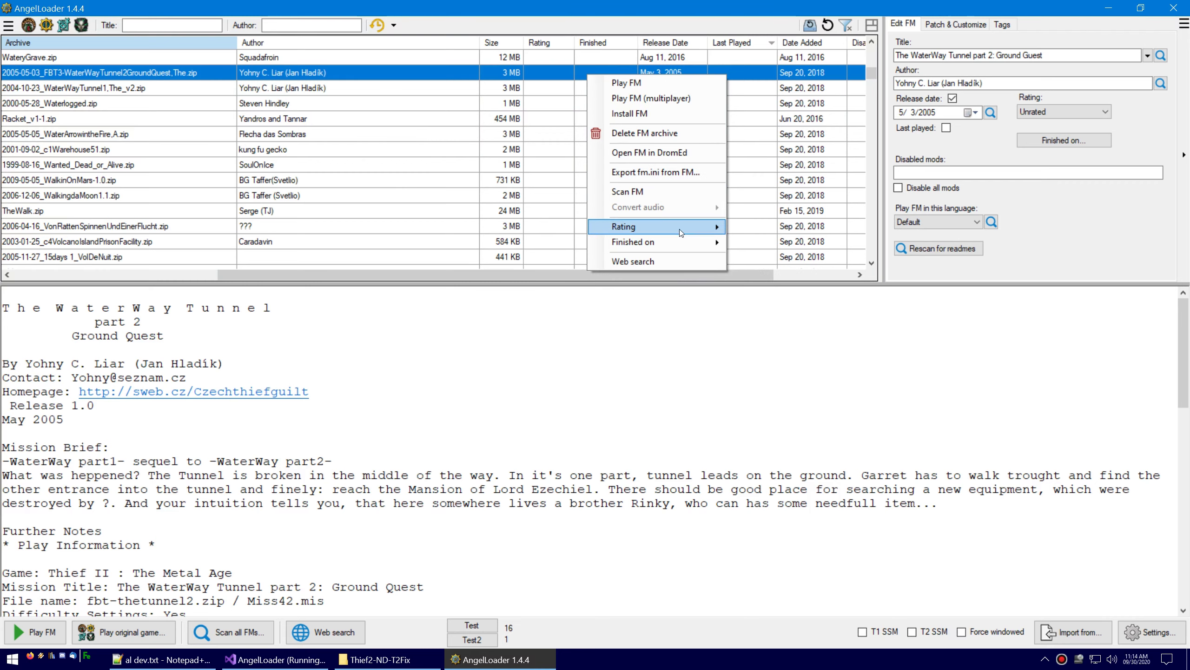
click(655, 245)
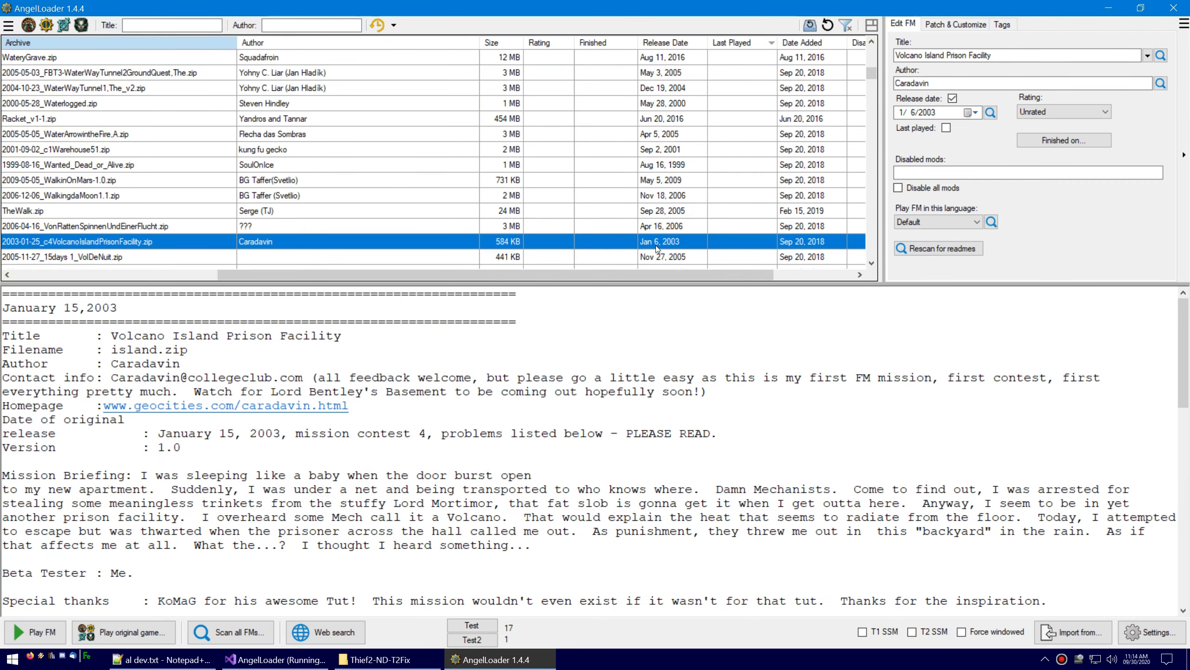
- Select Rebellion of the Builder 2 near the list's start and compare its patch and customization options with its disabled mods setting
click(564, 150)
drag(509, 274, 306, 275)
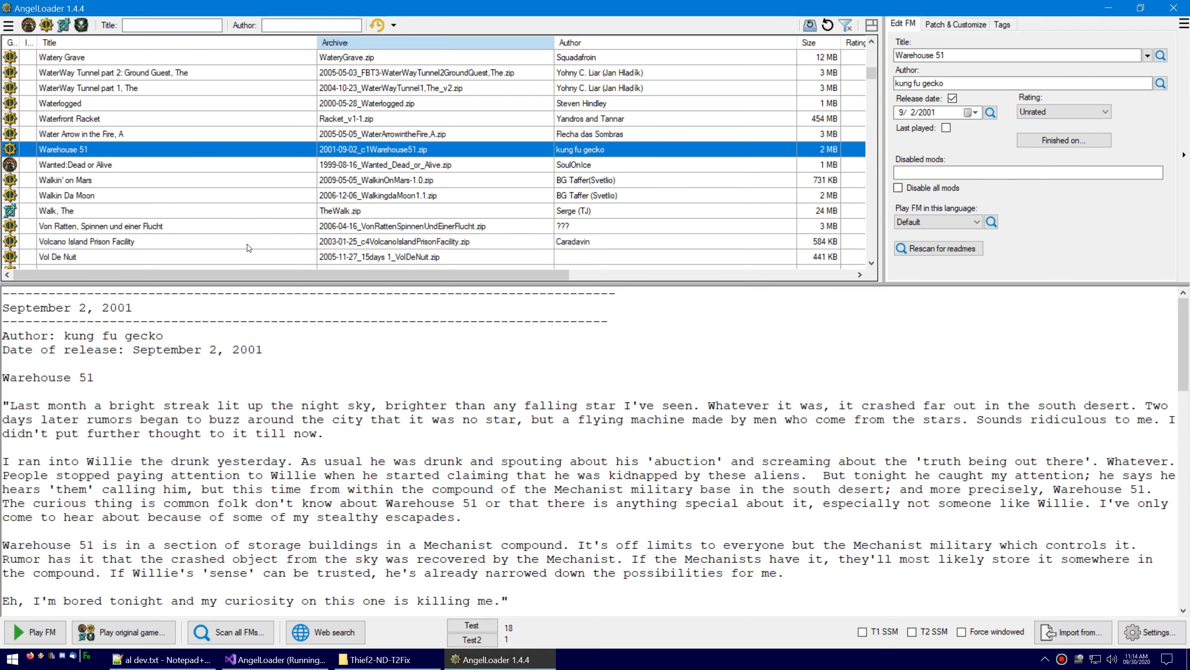
scroll(202, 188, up, 10)
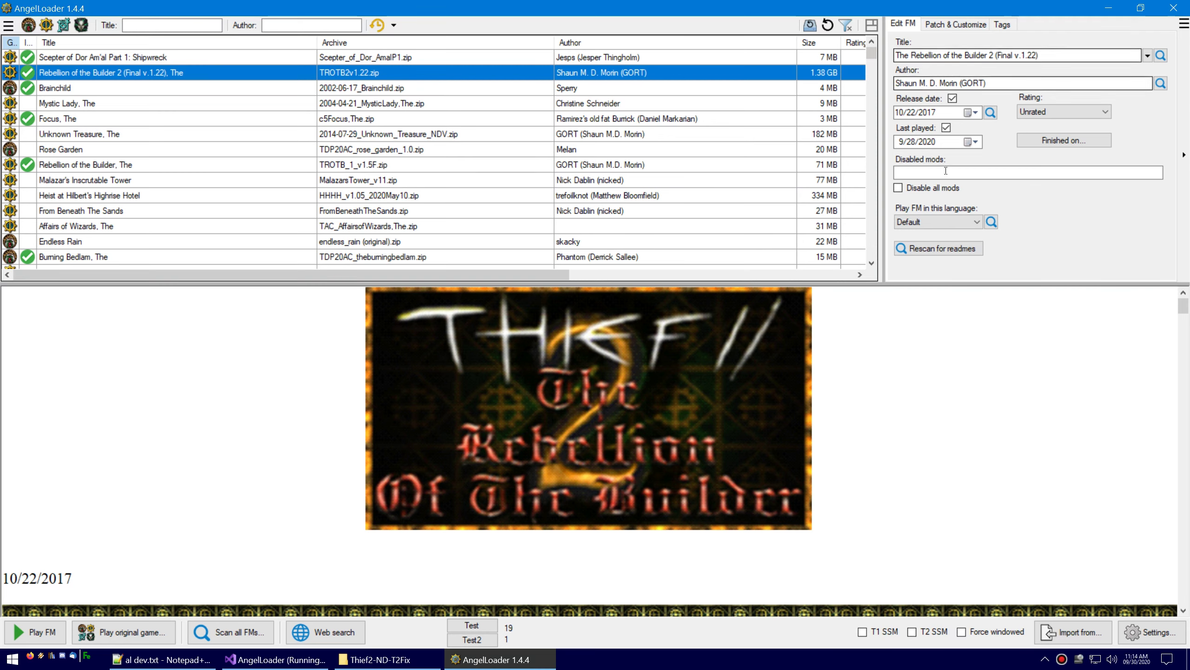
click(1018, 171)
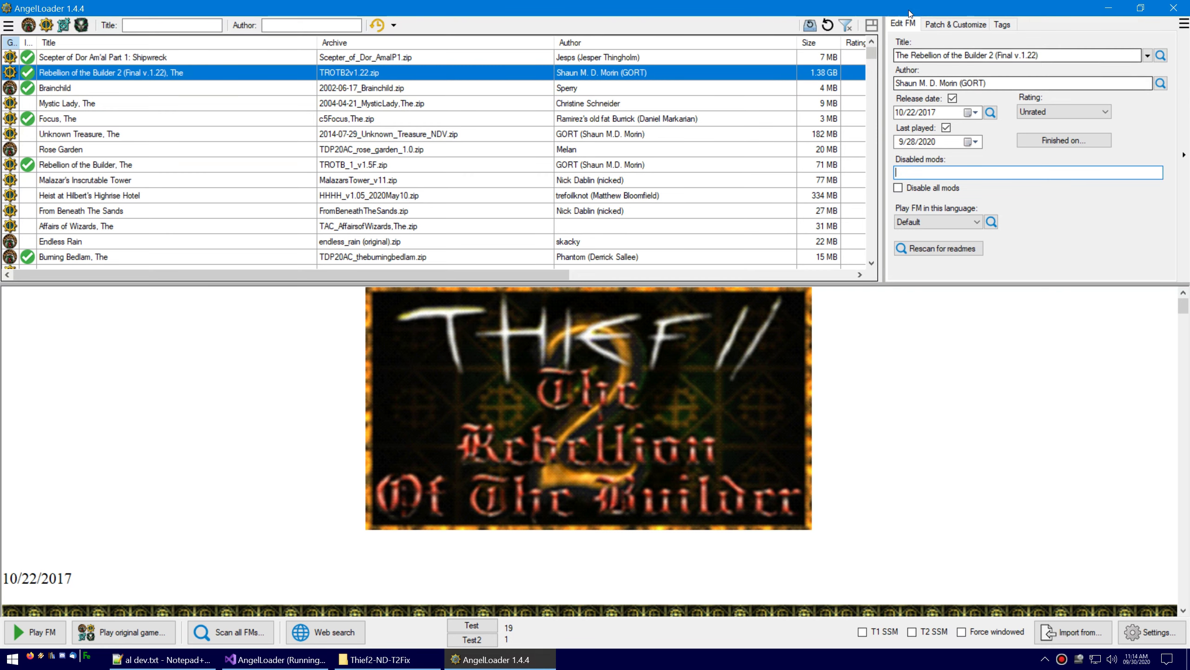
click(938, 24)
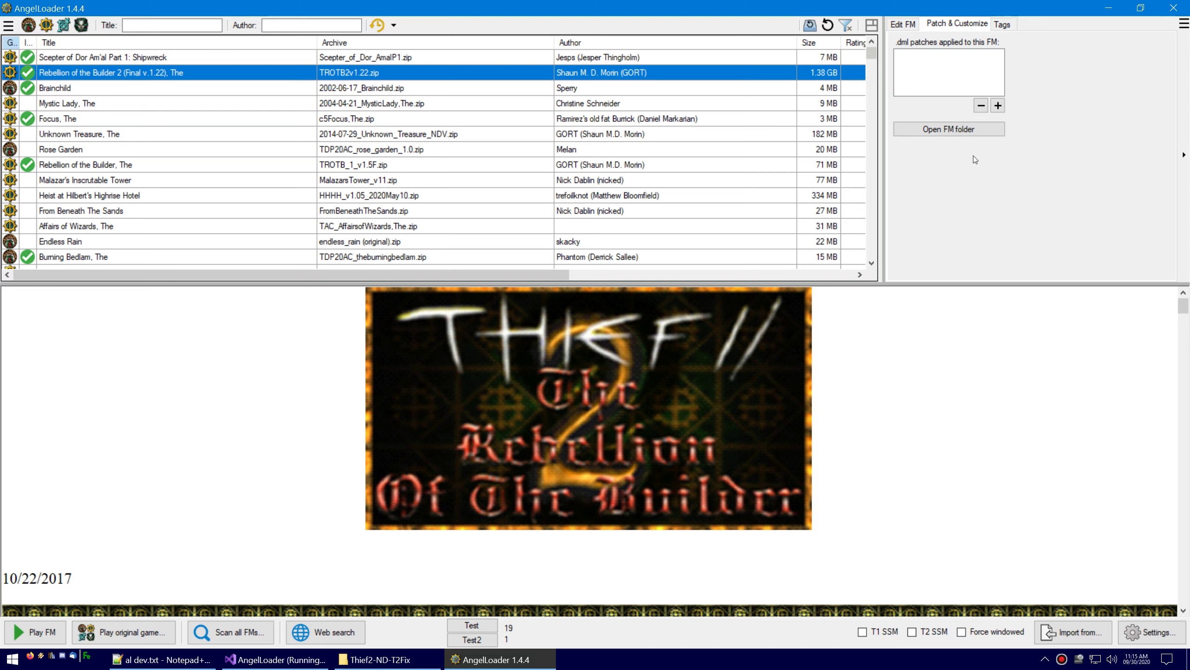
click(903, 24)
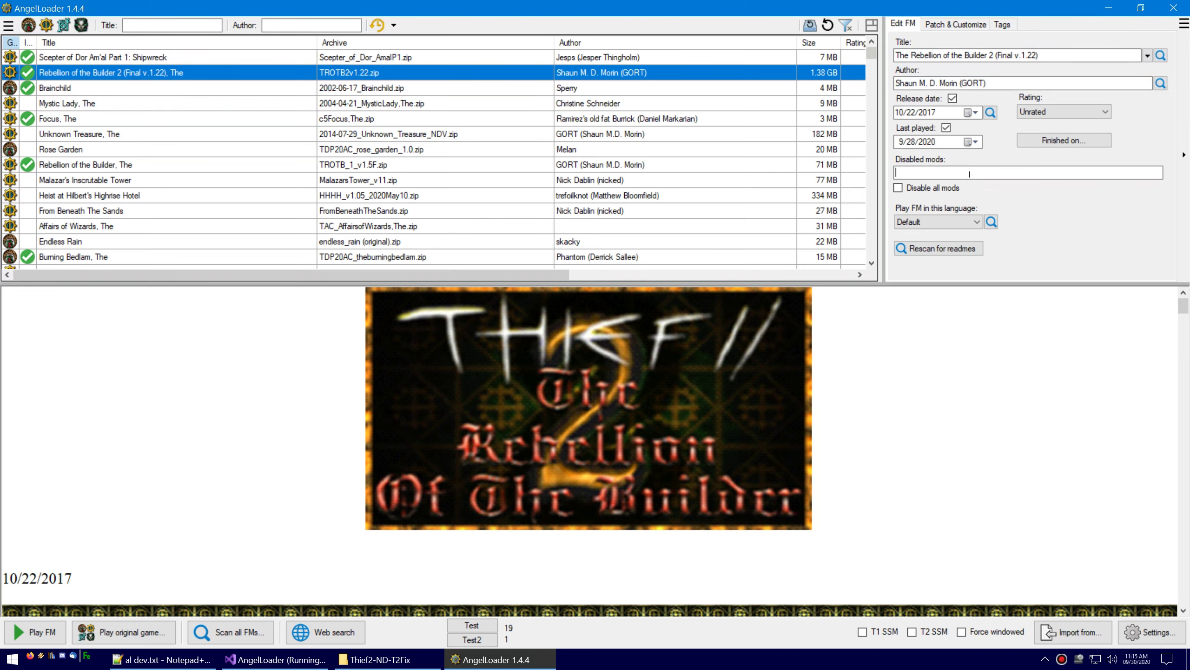
- Open cam_mod.ini from the Thief2-ND-T2Fix folder in Notepad++ and examine the mod_path and mp_mod_path lines under Mod paths
click(379, 659)
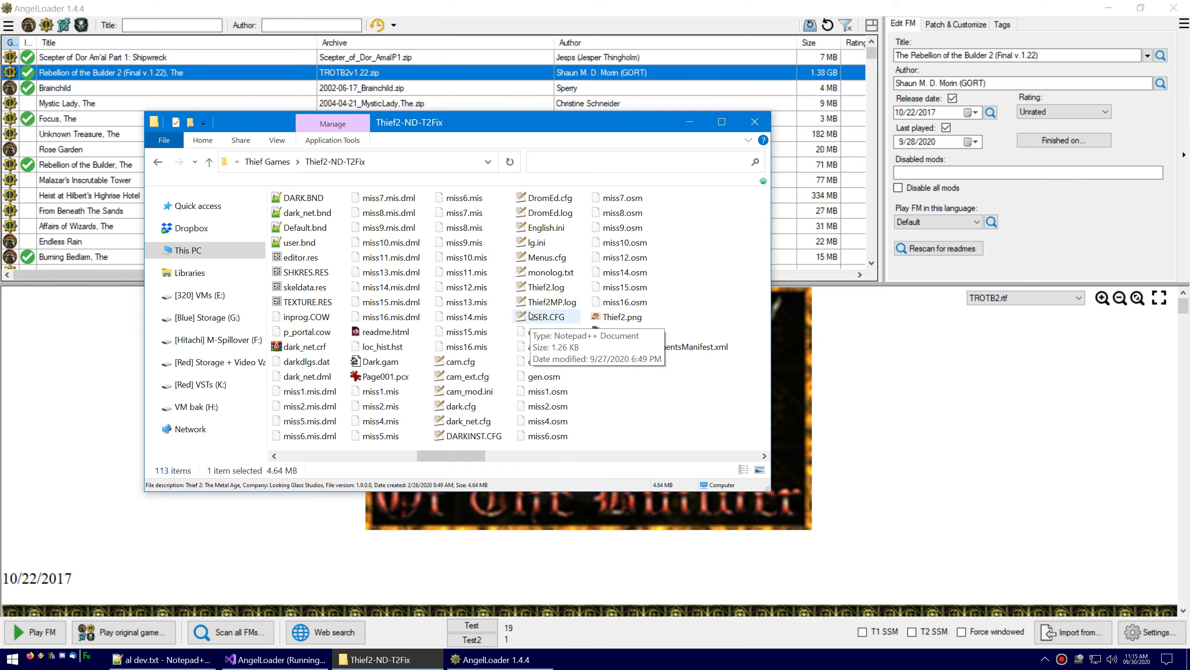
double_click(469, 391)
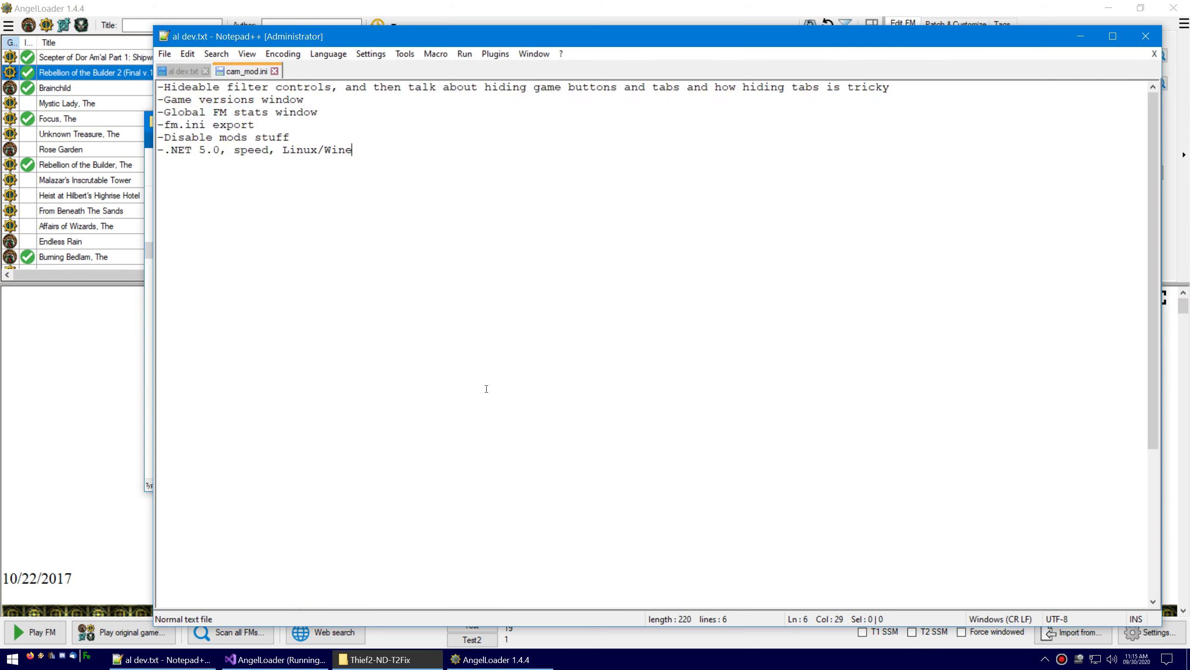
scroll(460, 379, down, 2)
scroll(421, 405, down, 2)
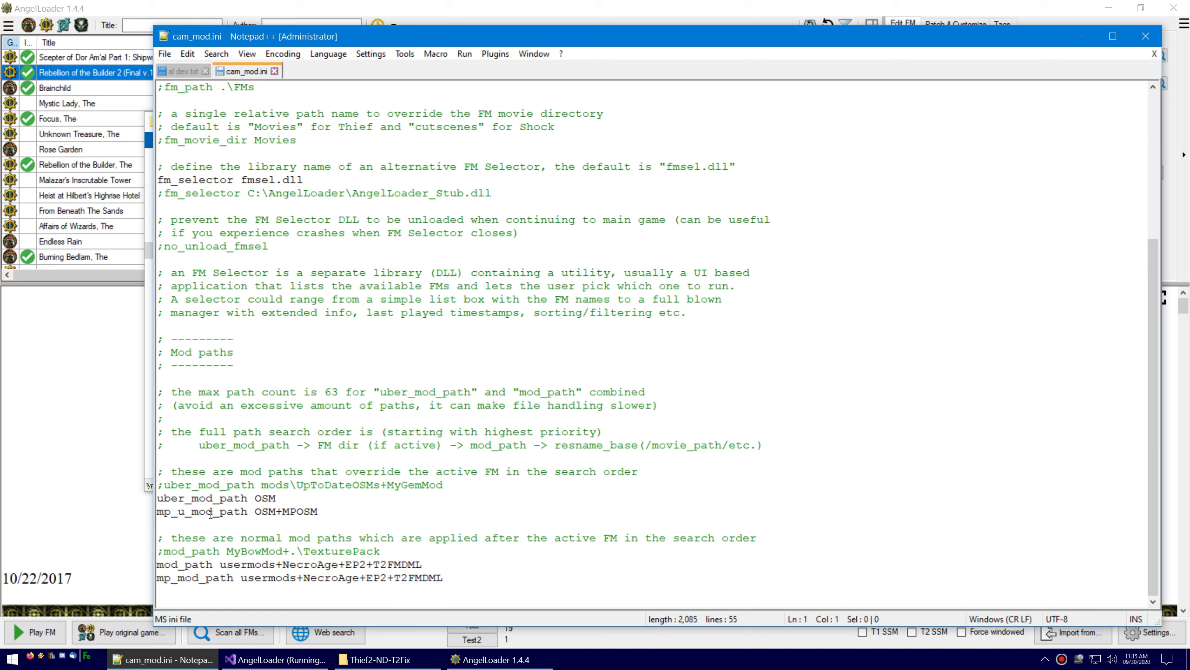
drag(173, 566, 214, 566)
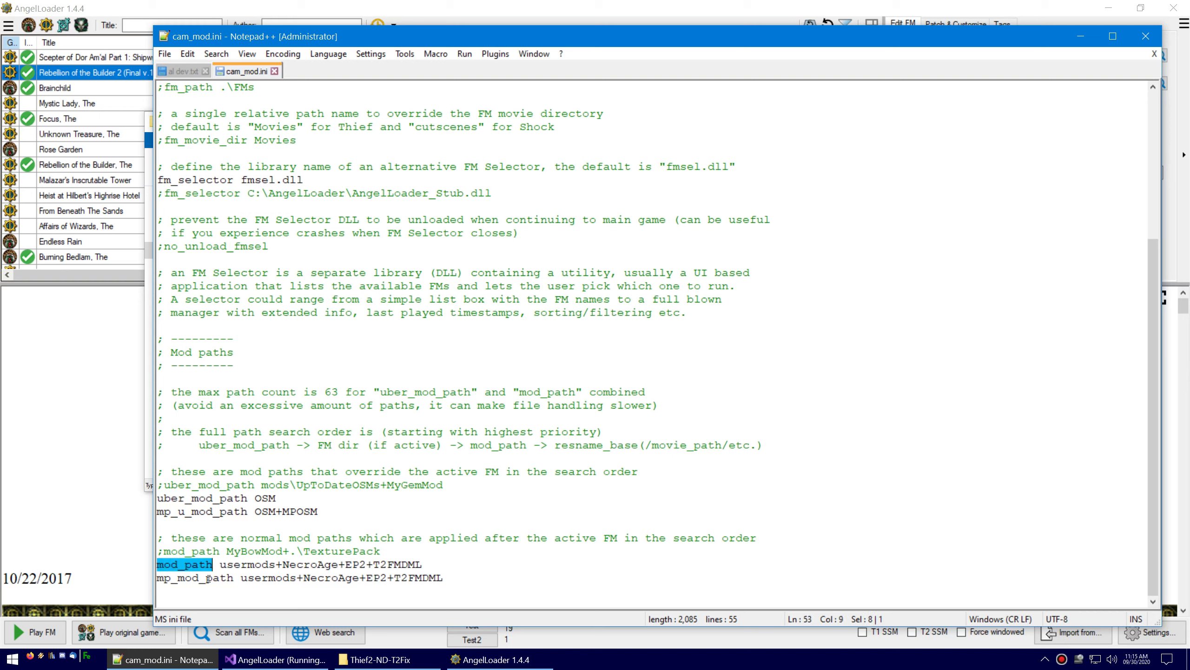
click(206, 577)
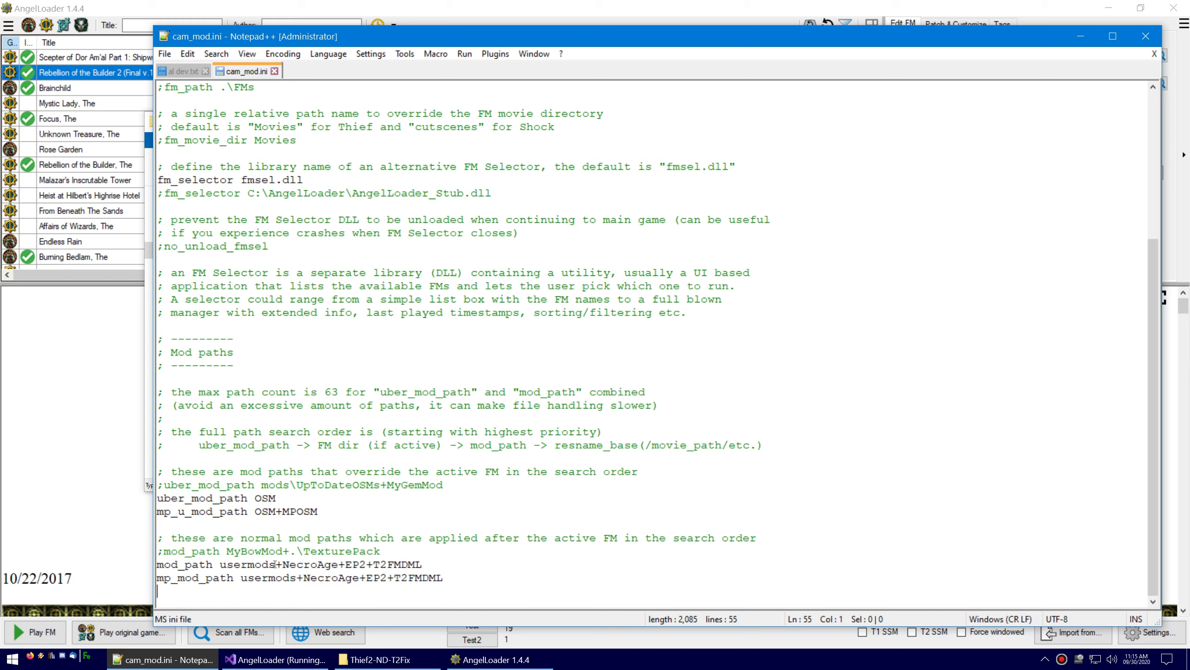
drag(221, 564, 443, 565)
key(Right)
- Find the USERMODS and T2FMDML folders in Thief2-ND-T2Fix and look through the contents of T2FMDML
click(380, 660)
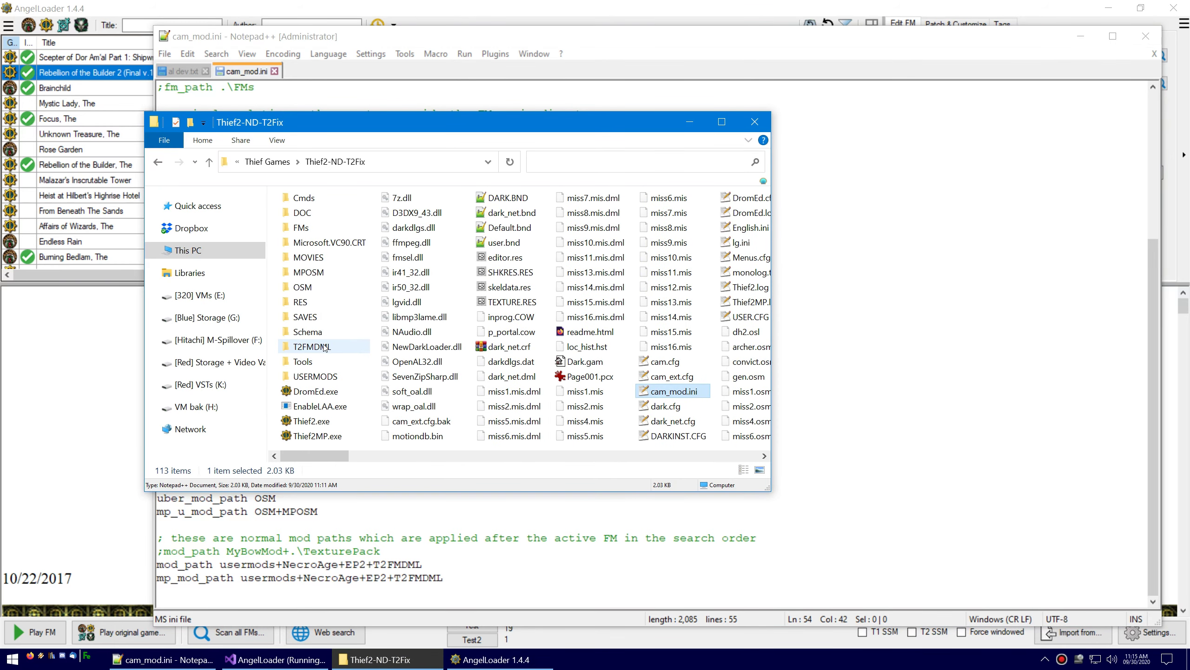
click(319, 376)
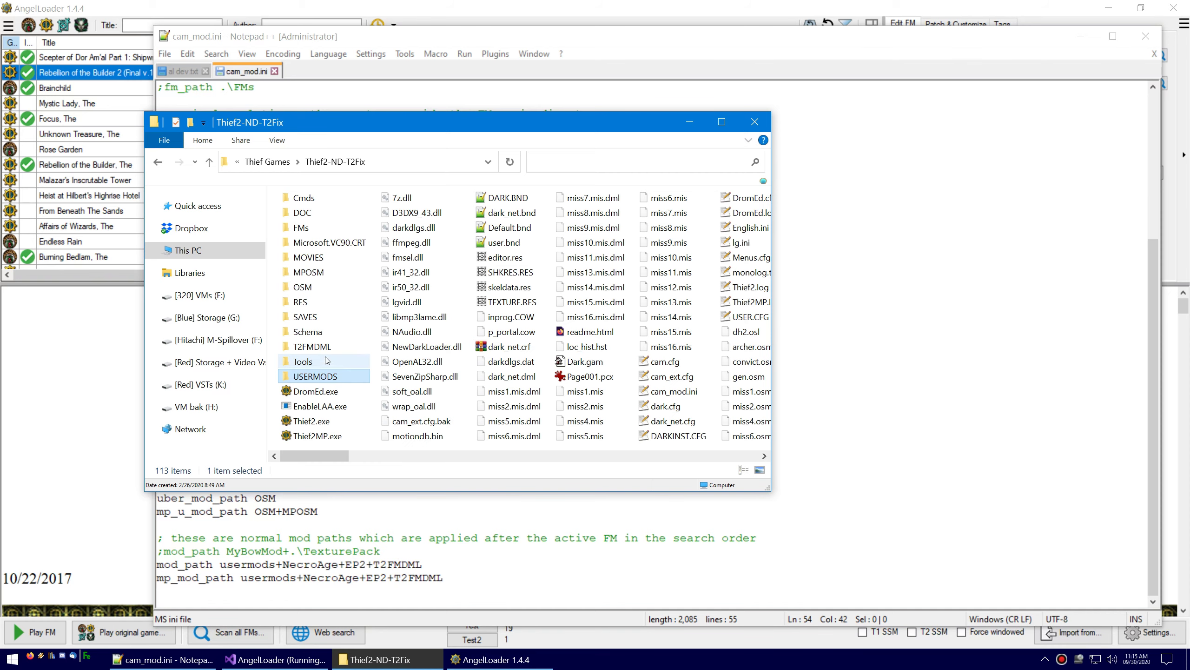
double_click(312, 347)
key(alt+Left)
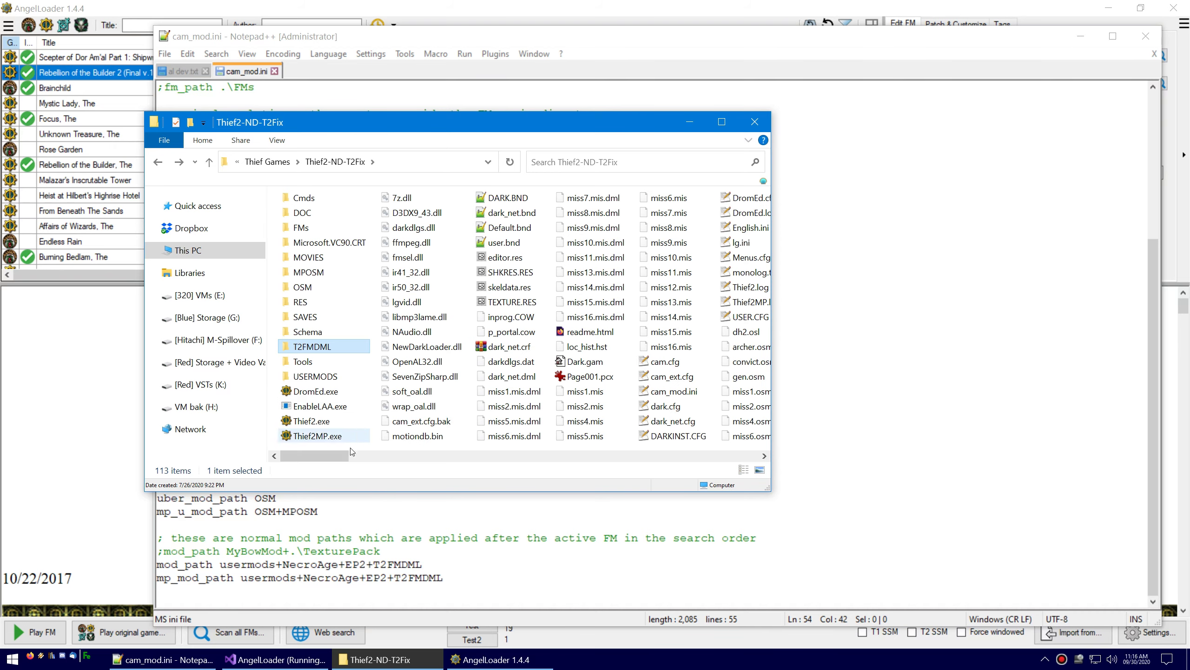
click(379, 658)
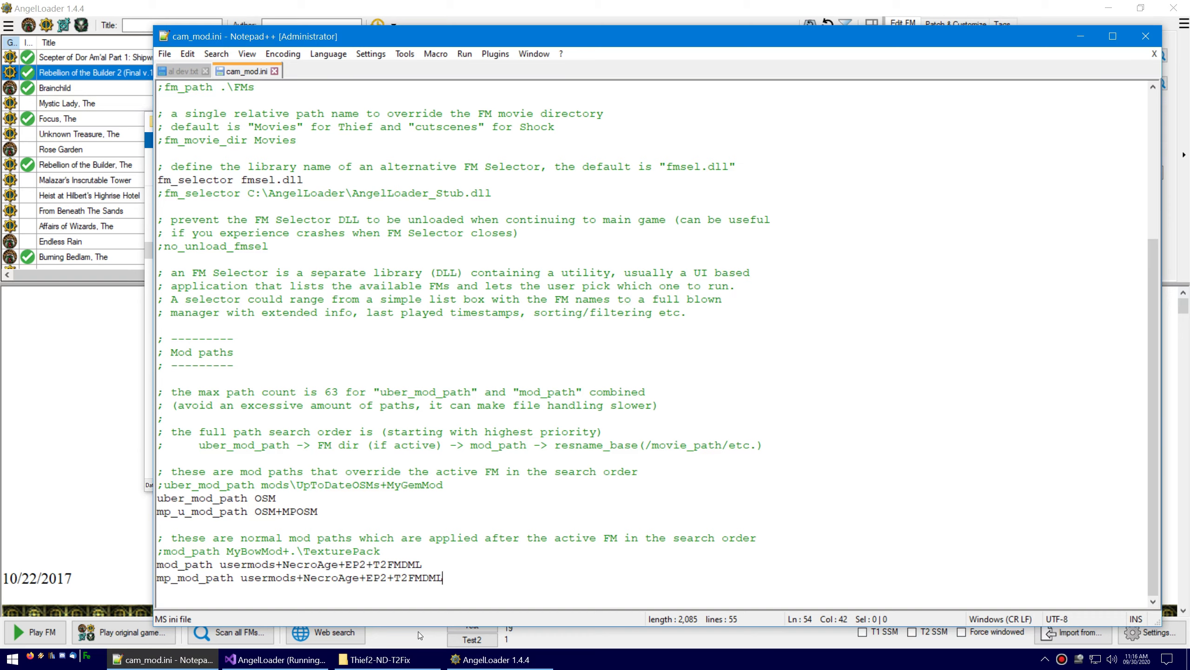
click(379, 659)
double_click(339, 347)
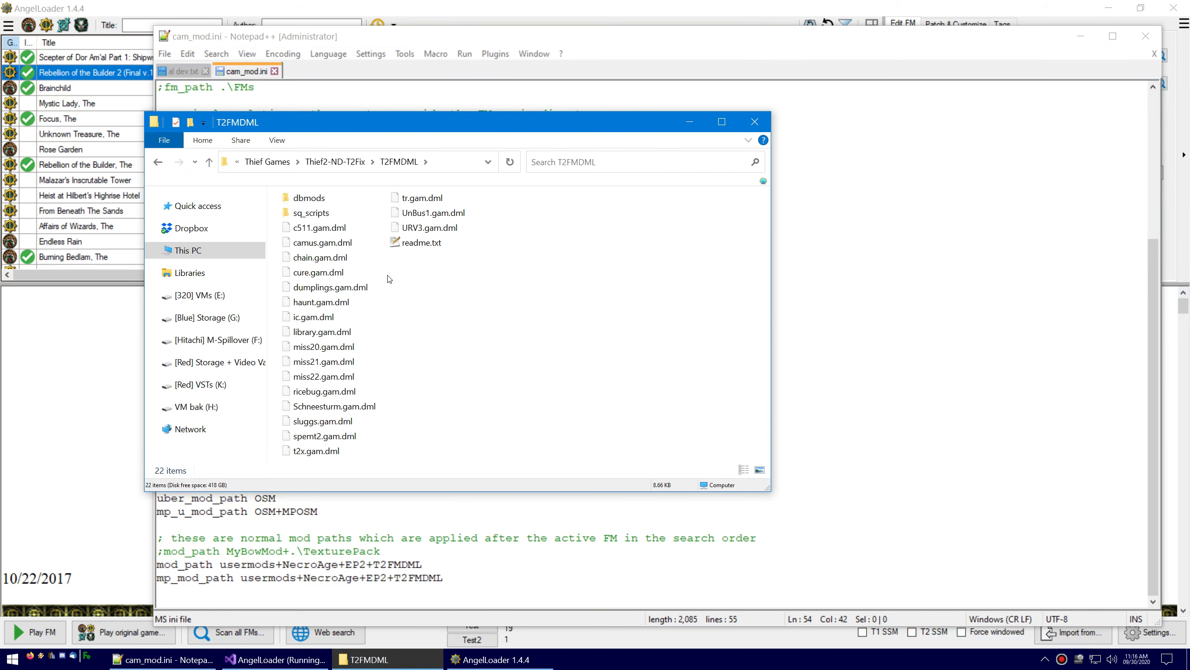
- Try appending \dbmods to the mp_mod_path line in cam_mod.ini, and undo the addition
click(451, 575)
text(\dbmods)
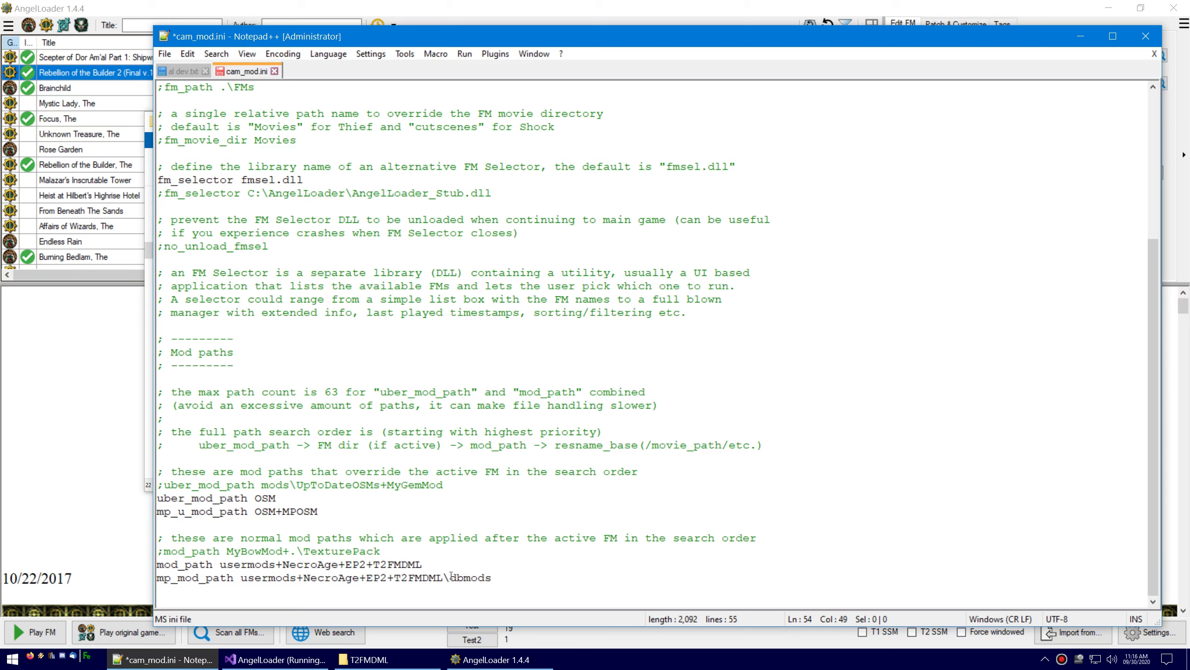
key(ctrl+z)
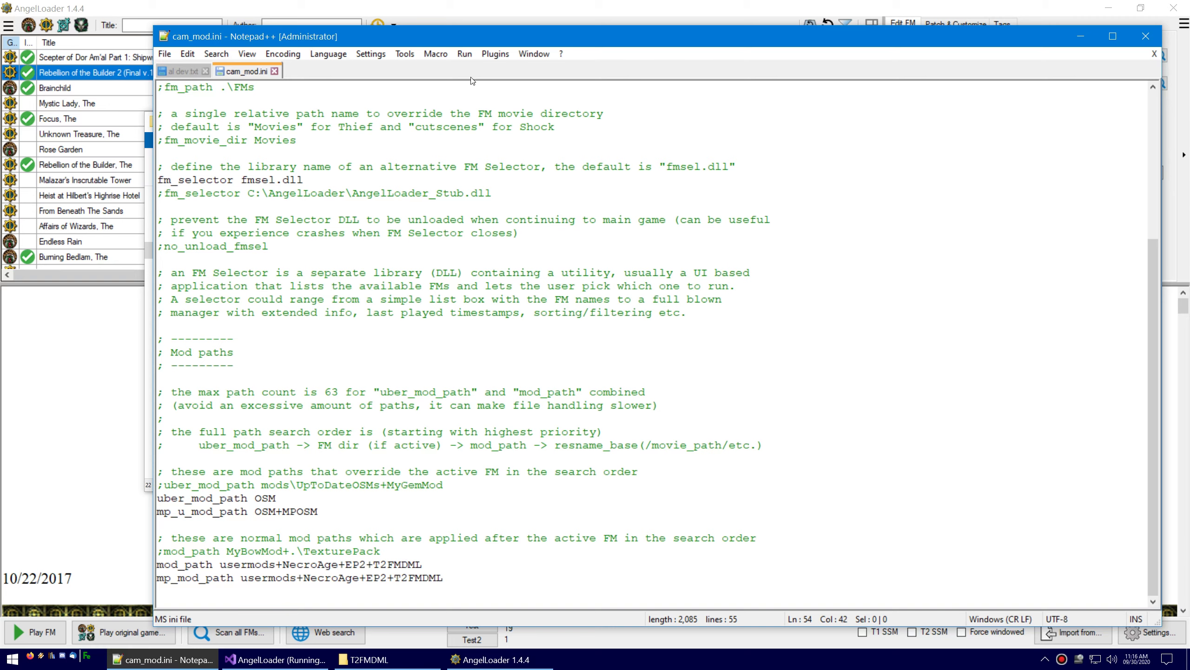
- Return to AngelLoader, try NecroAge+EP2 as the disabled mods, clear it, and switch Disable all mods on and off again
click(553, 656)
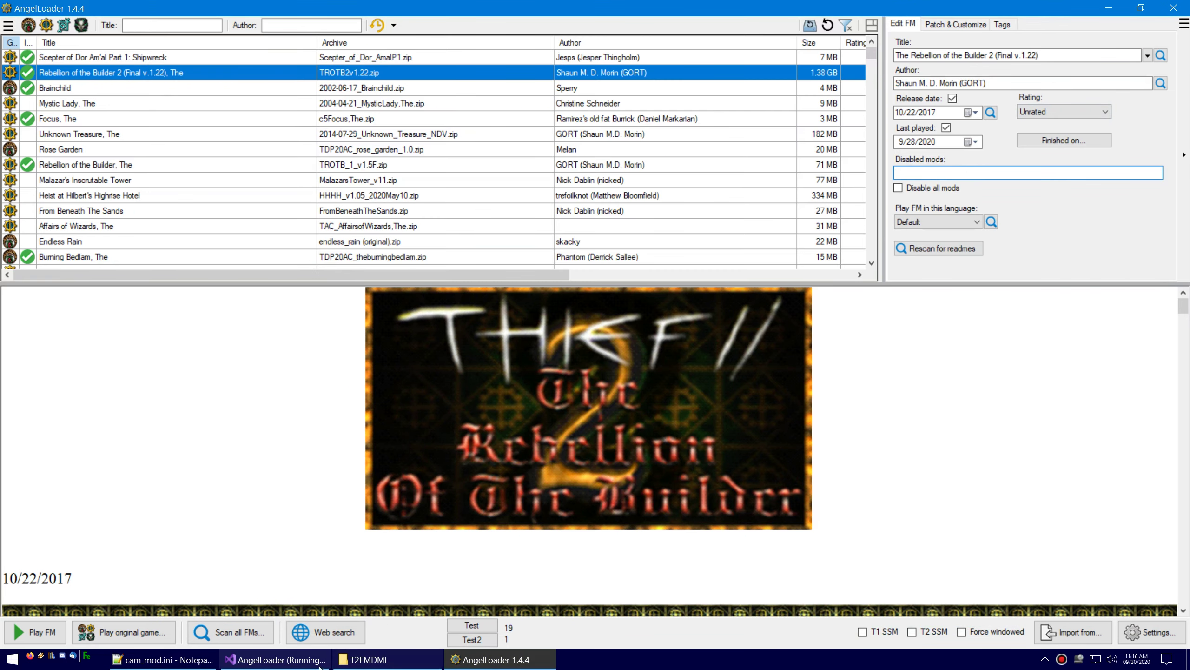
click(164, 660)
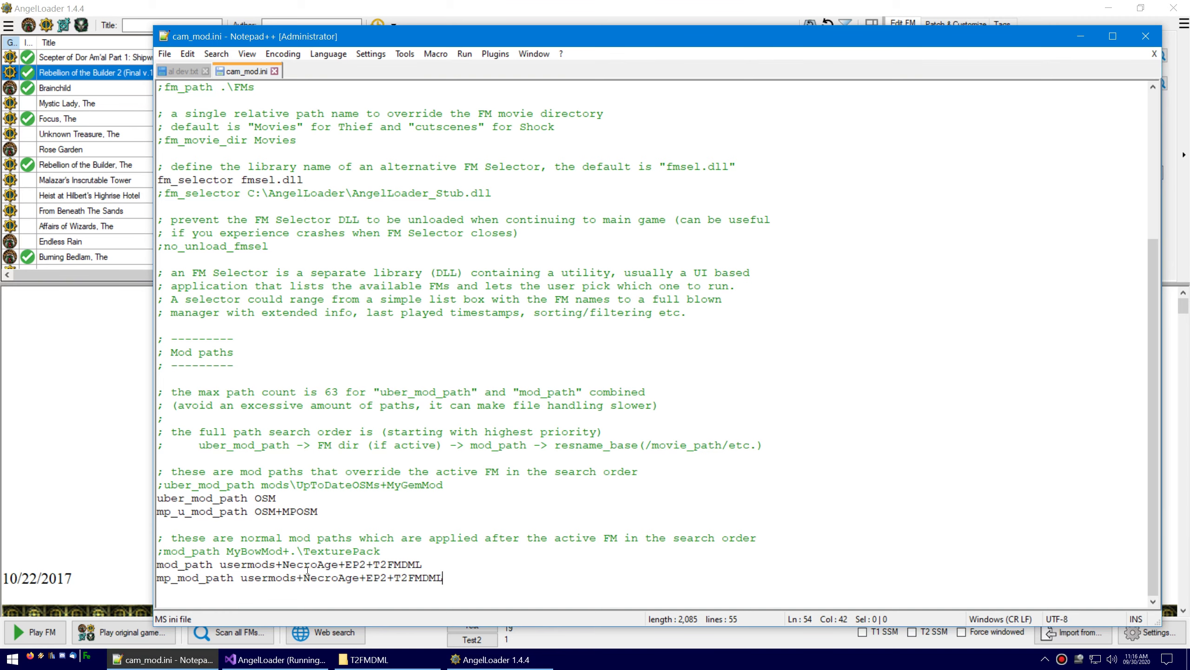
click(855, 4)
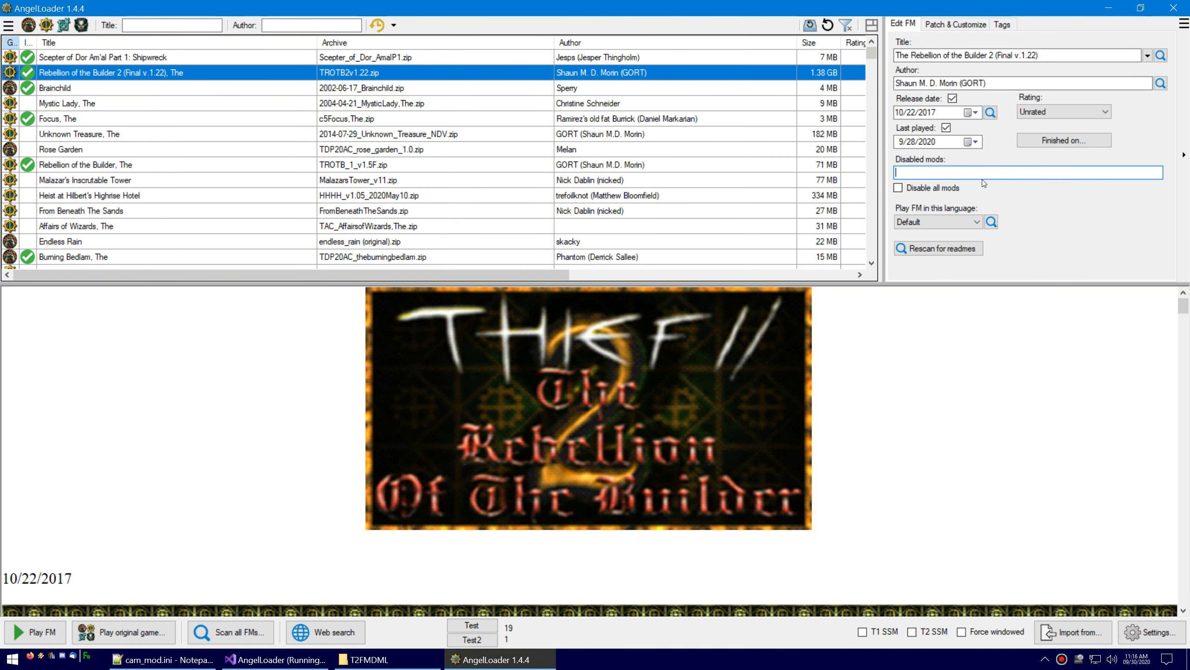
text(NecroAge+EP2)
key(ctrl+a)
key(BackSpace)
click(926, 189)
click(926, 187)
click(925, 172)
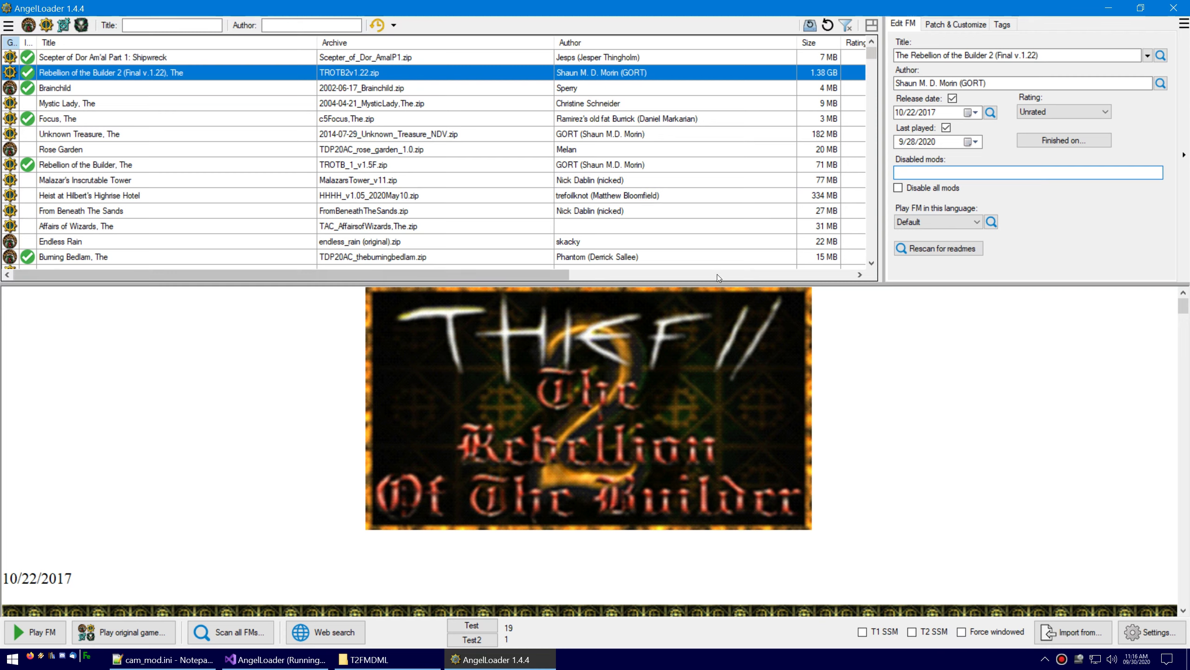
- Check the mod names in cam_mod.ini again and set the disabled mods of Rebellion of the Builder 2 to NecroAge
mouse_move(769, 295)
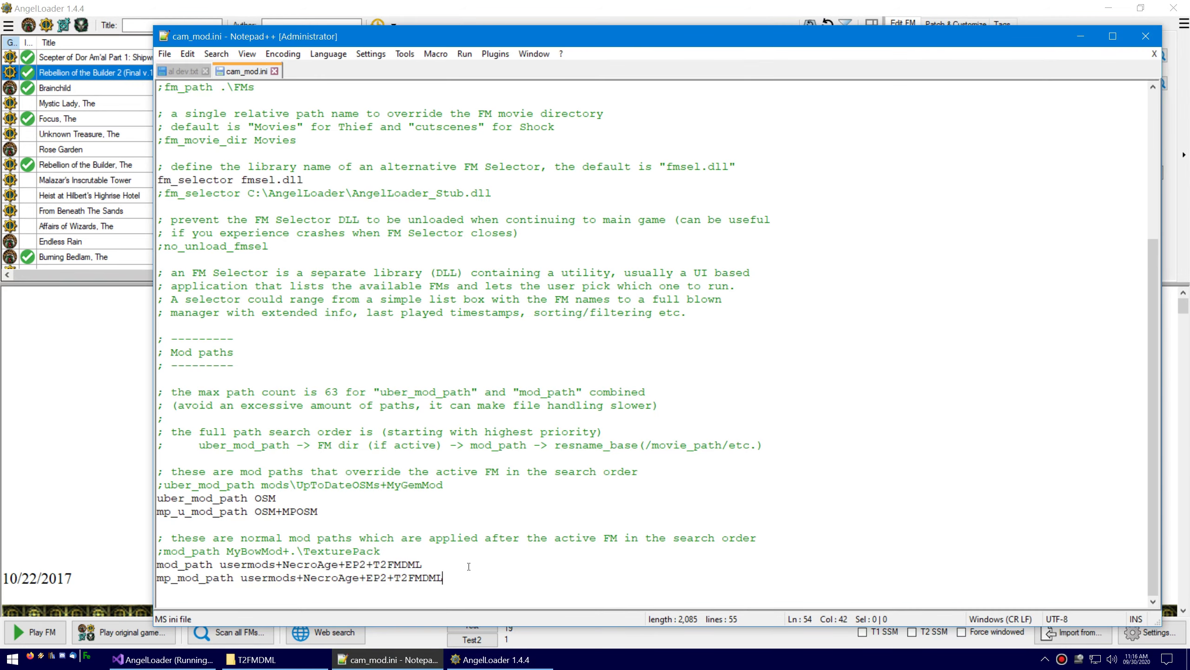
click(1080, 36)
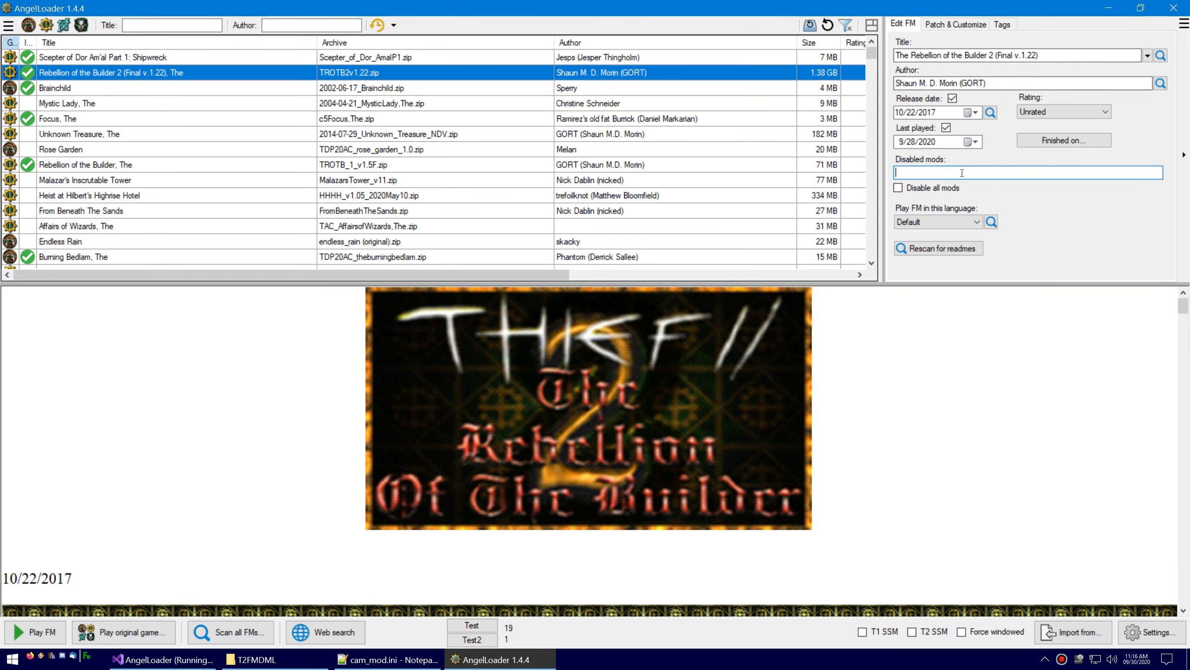
text(NecroAge)
mouse_move(749, 313)
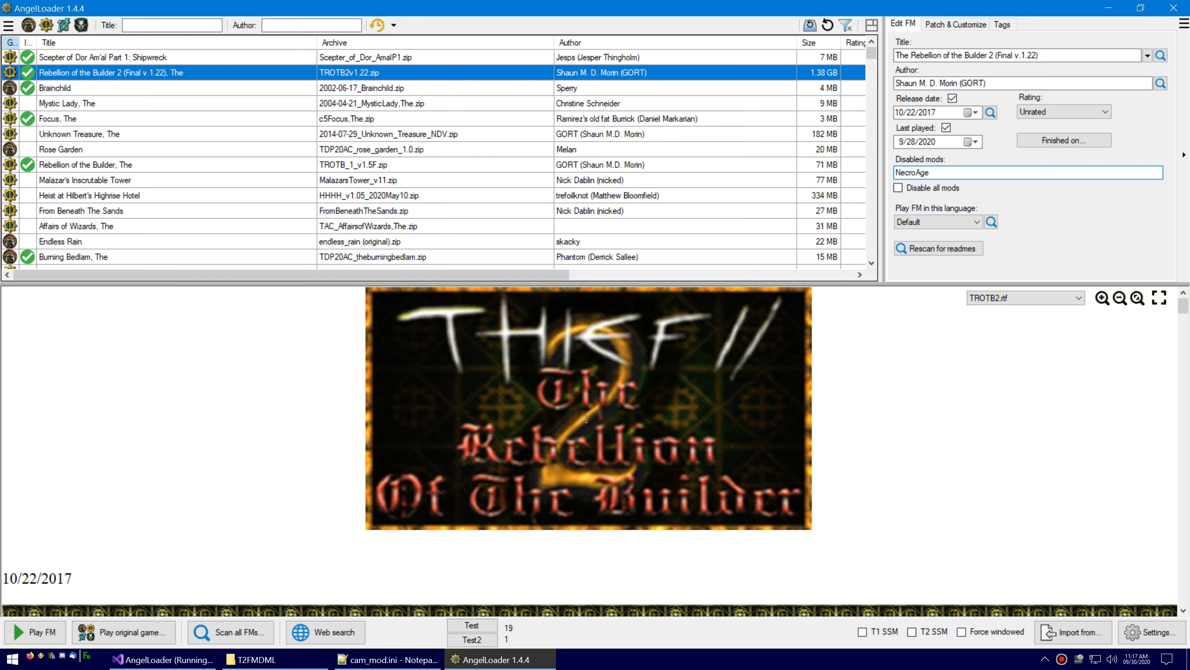
drag(930, 172, 875, 173)
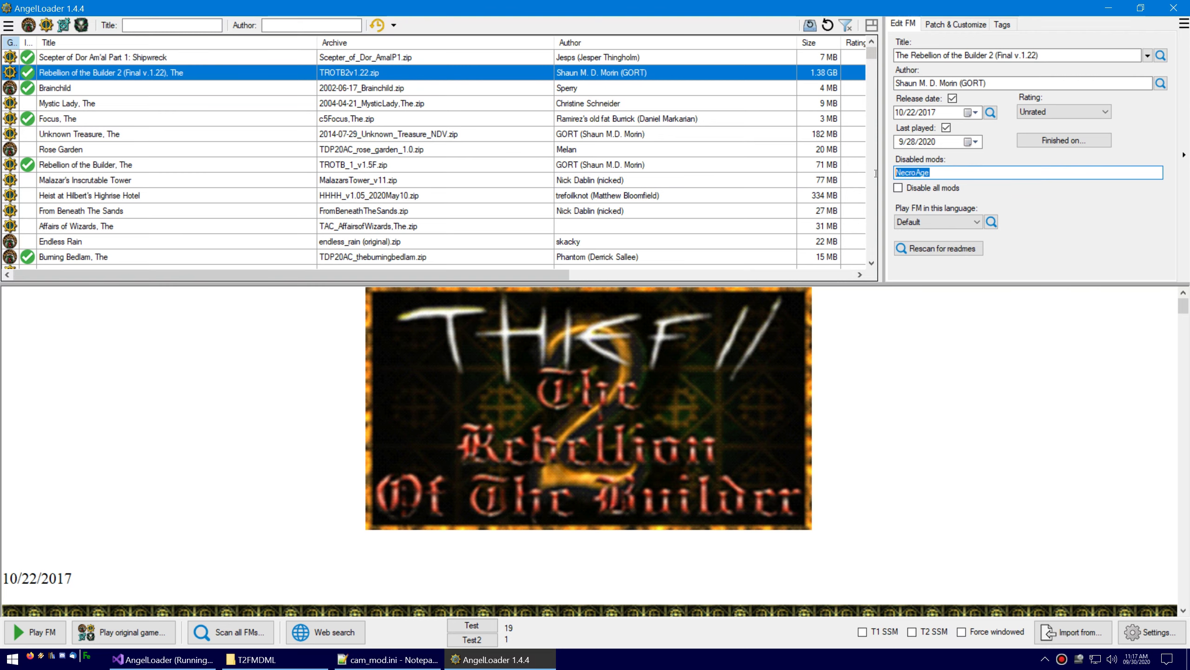
click(959, 173)
- Switch to Visual Studio and read the sModExcludePaths comments in the sFMSelectorData struct of AngelLoader_Stub.h
key(alt+Tab)
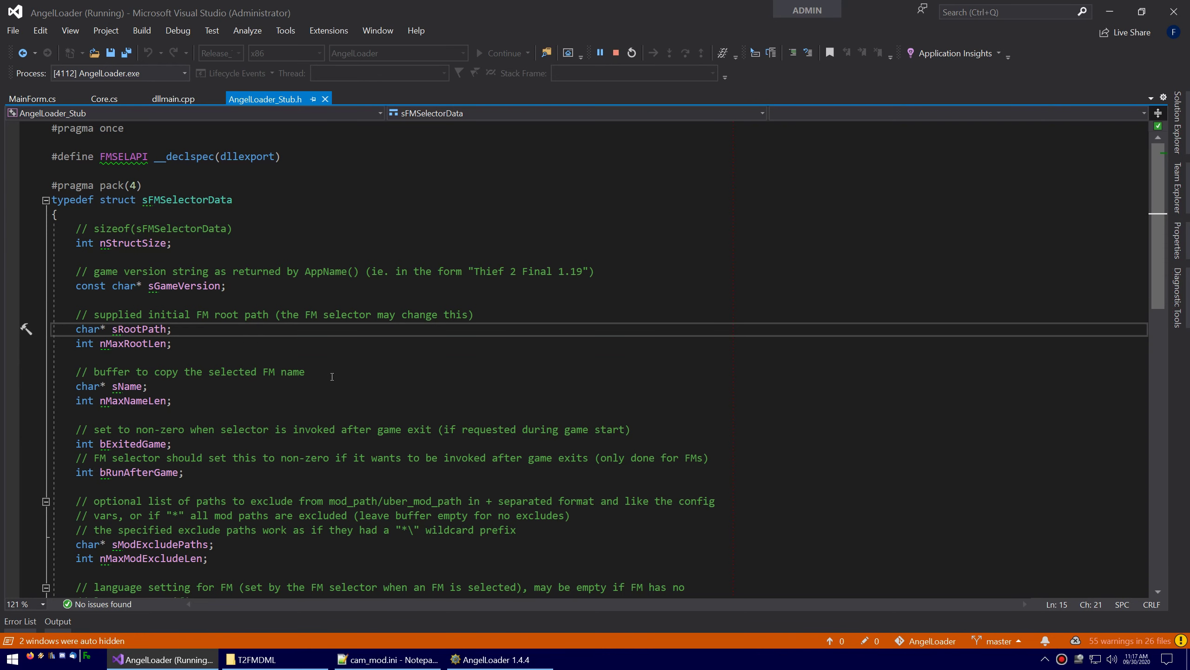
scroll(291, 356, down, 2)
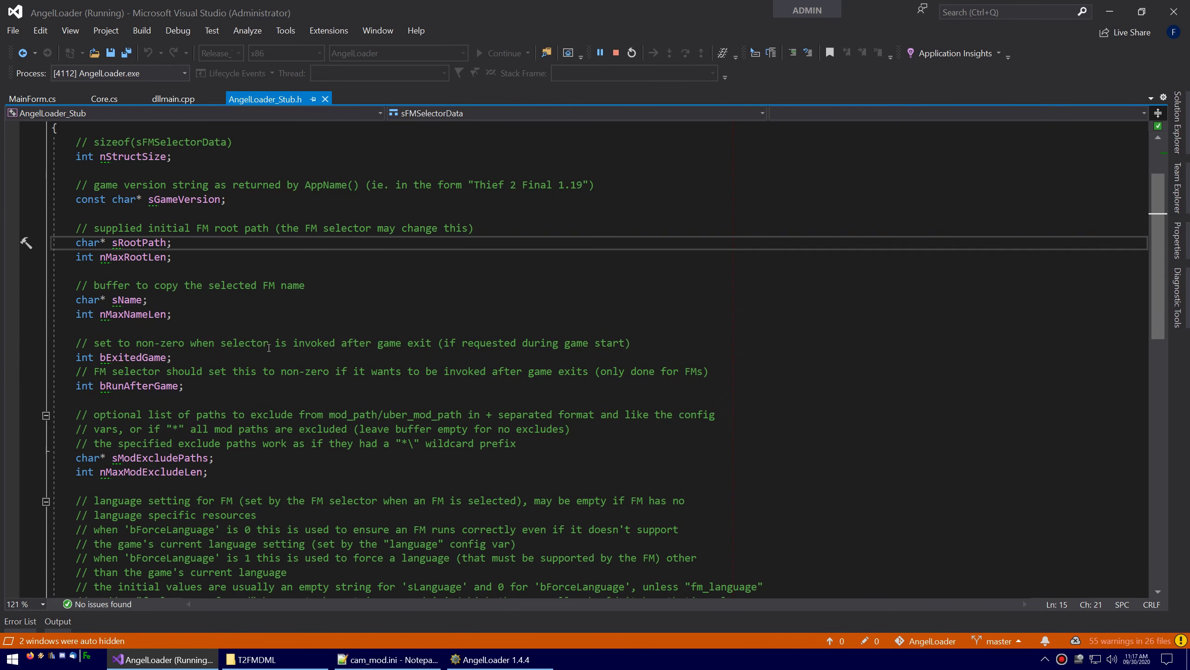
scroll(258, 338, up, 1)
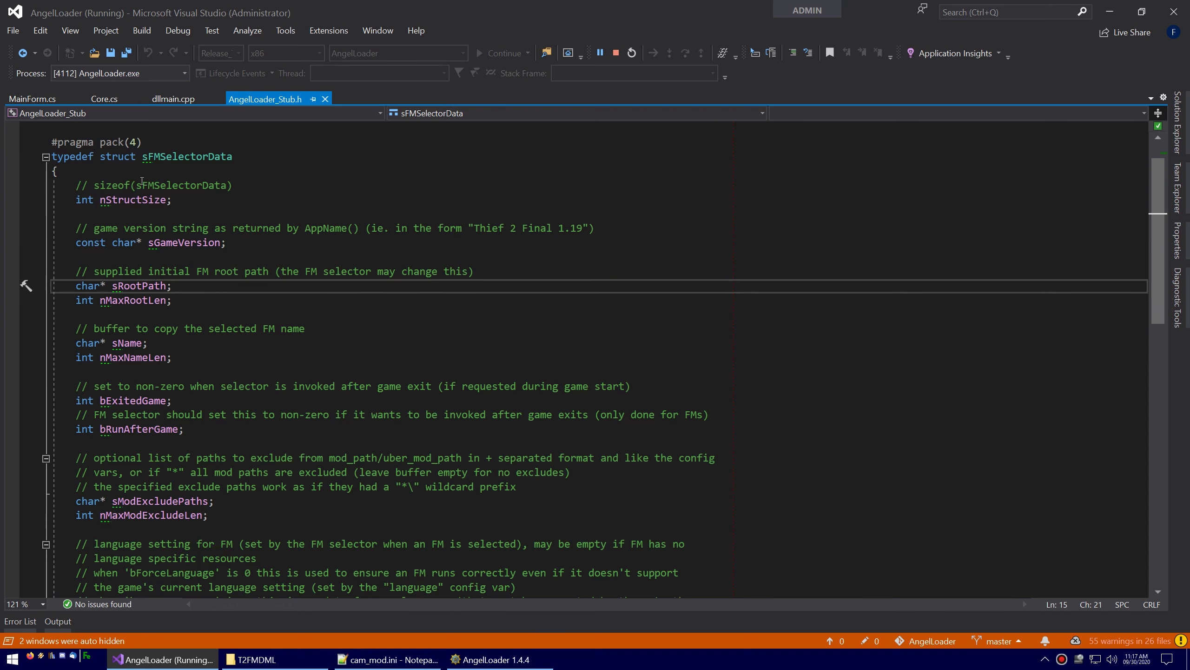
scroll(234, 304, down, 2)
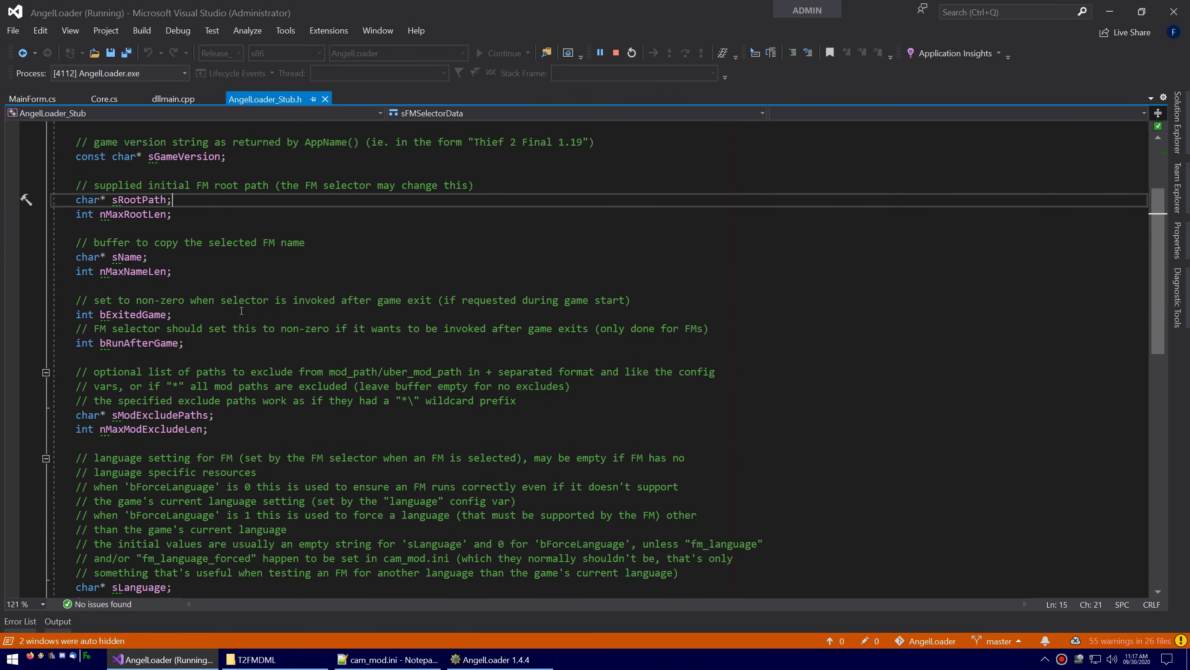
scroll(248, 319, down, 2)
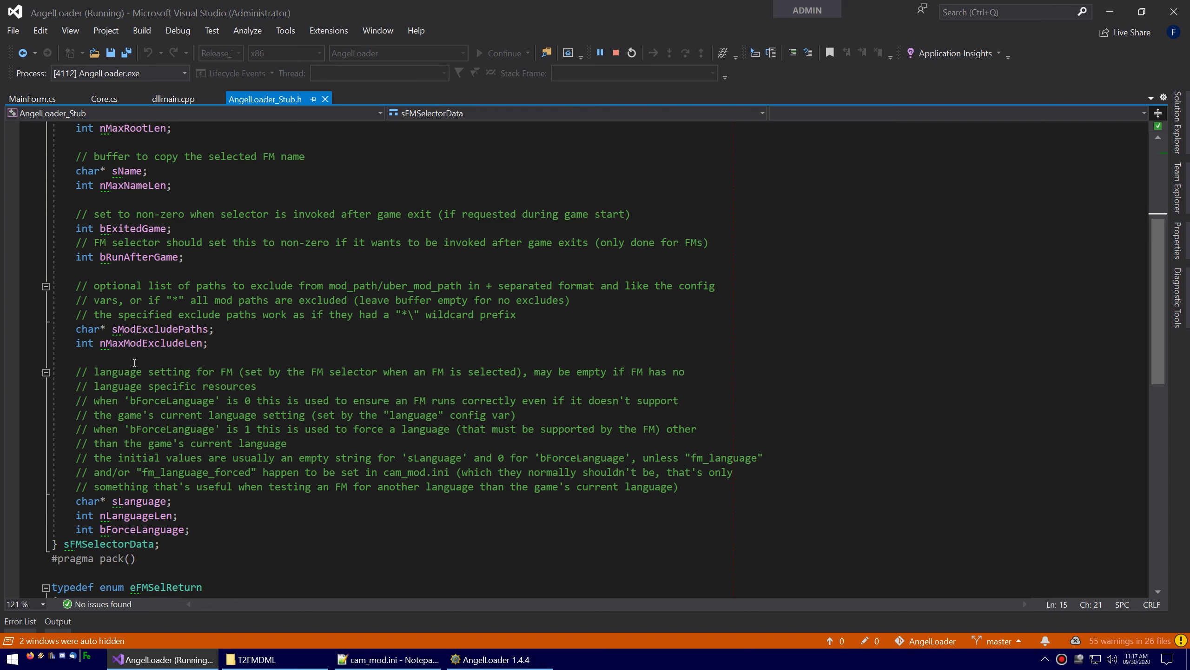
double_click(166, 329)
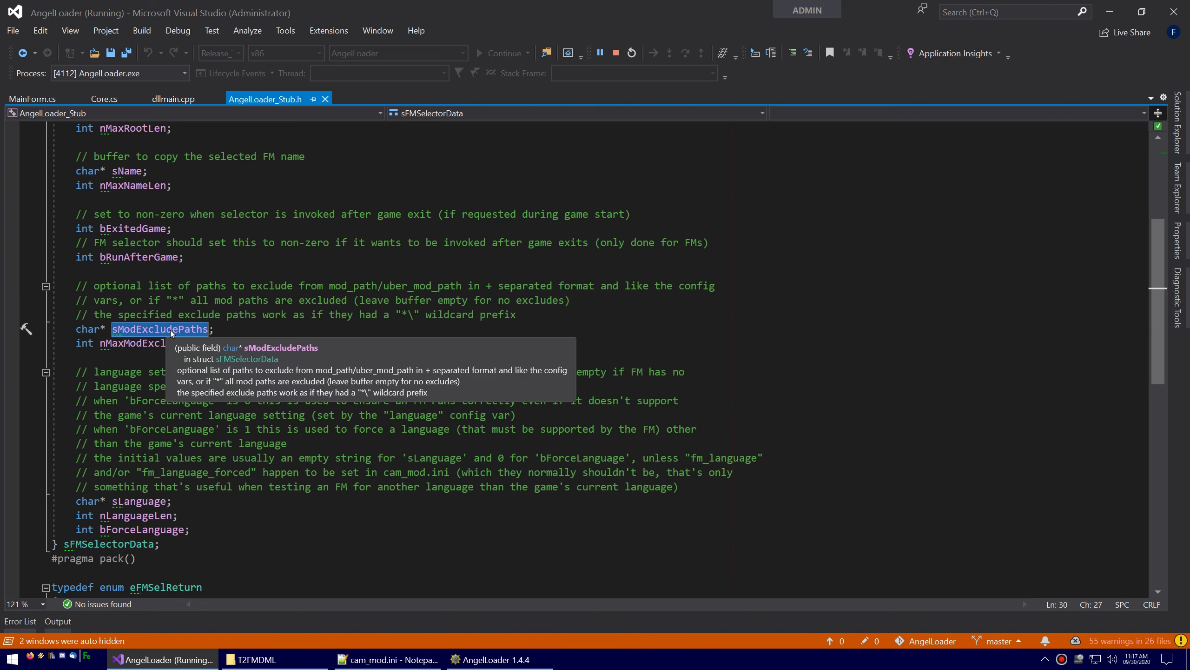
key(Down)
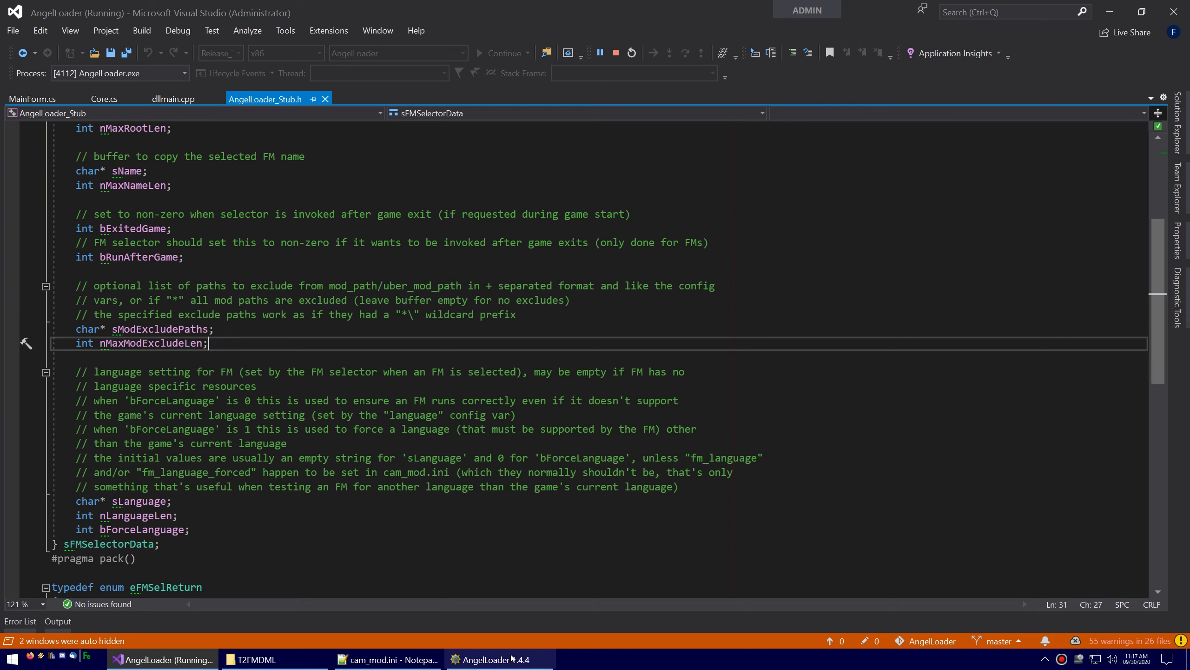
- Switch to Notepad++ and check the NecroAge entry in the mod_path line of cam_mod.ini
click(388, 659)
double_click(307, 564)
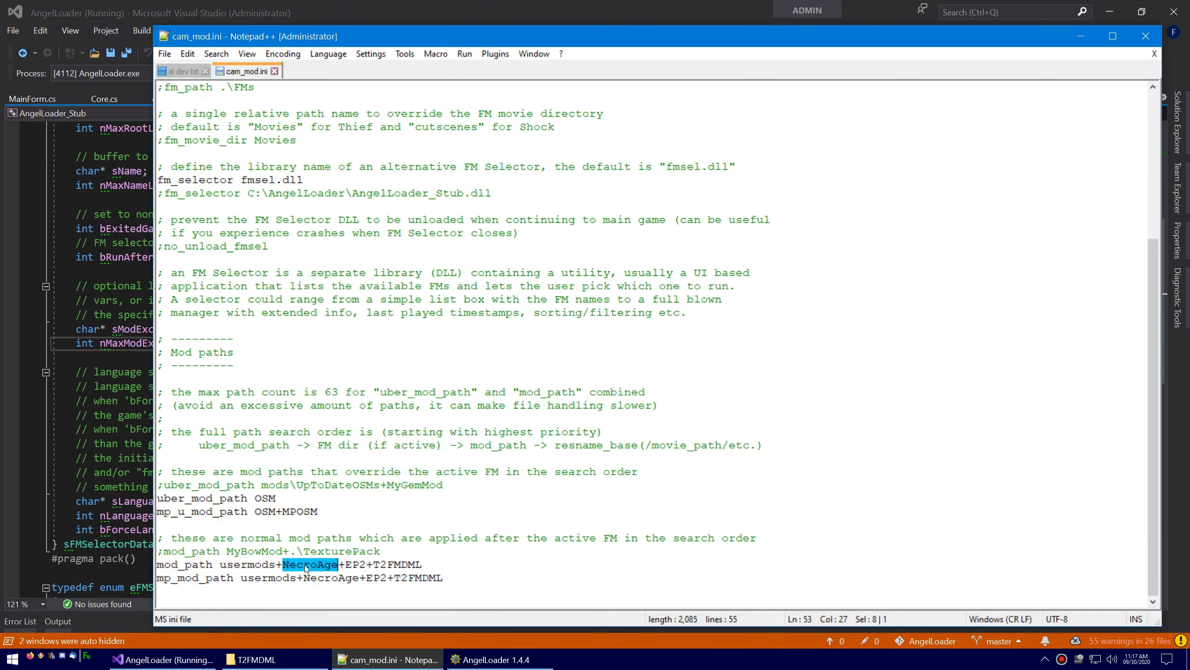
click(311, 565)
click(595, 4)
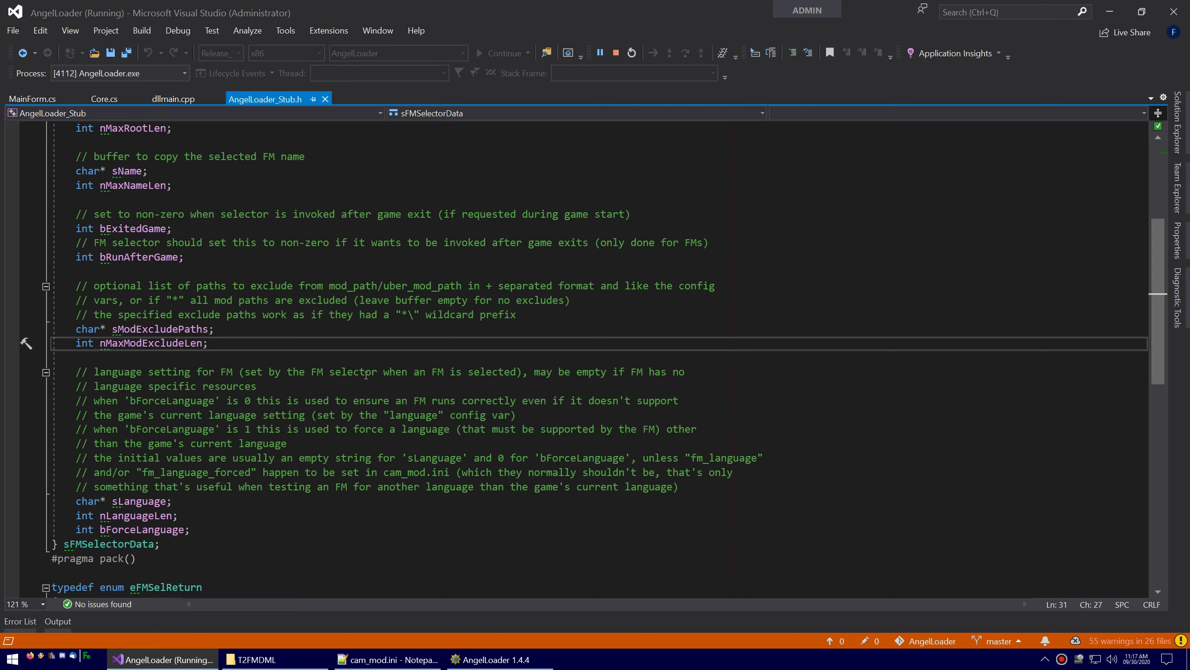
- Return to AngelLoader, compare the mission's Patch & Customize and Edit FM options, and clear its disabled mods
click(495, 659)
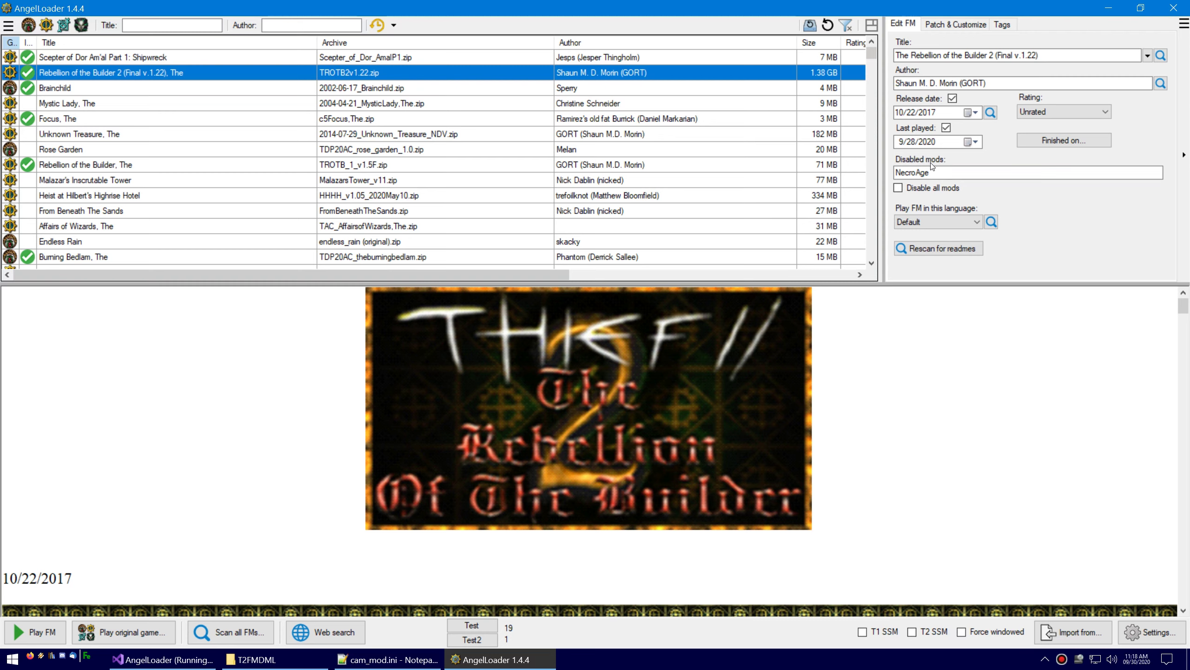
click(957, 24)
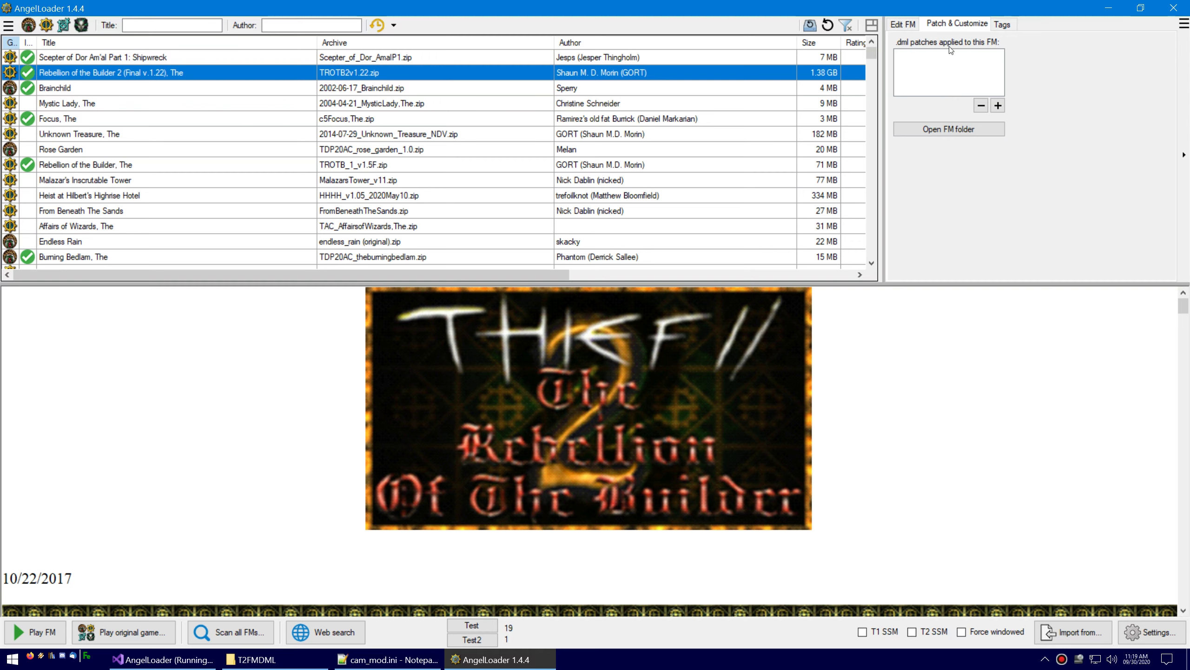
click(895, 28)
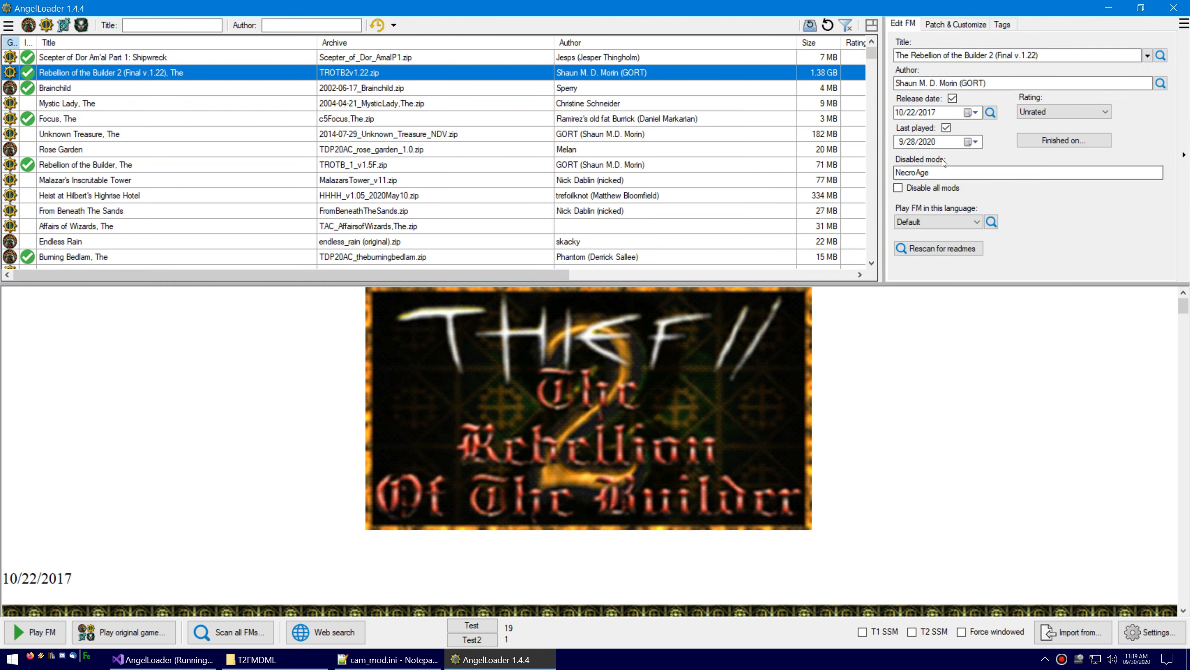
click(951, 25)
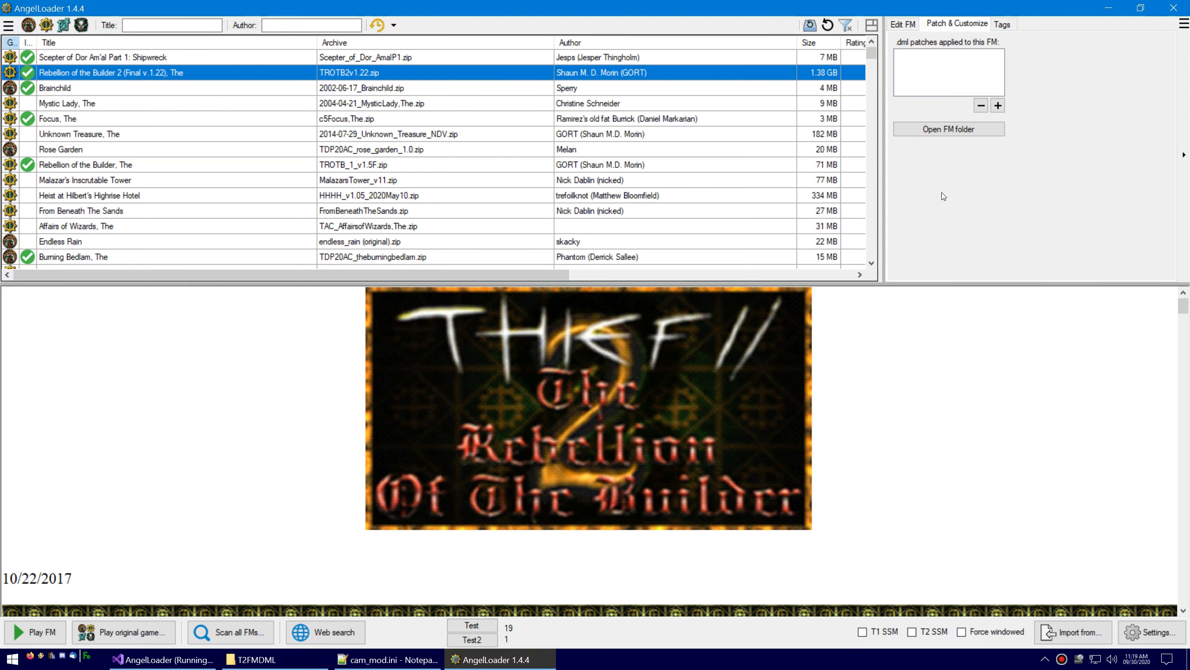
click(903, 24)
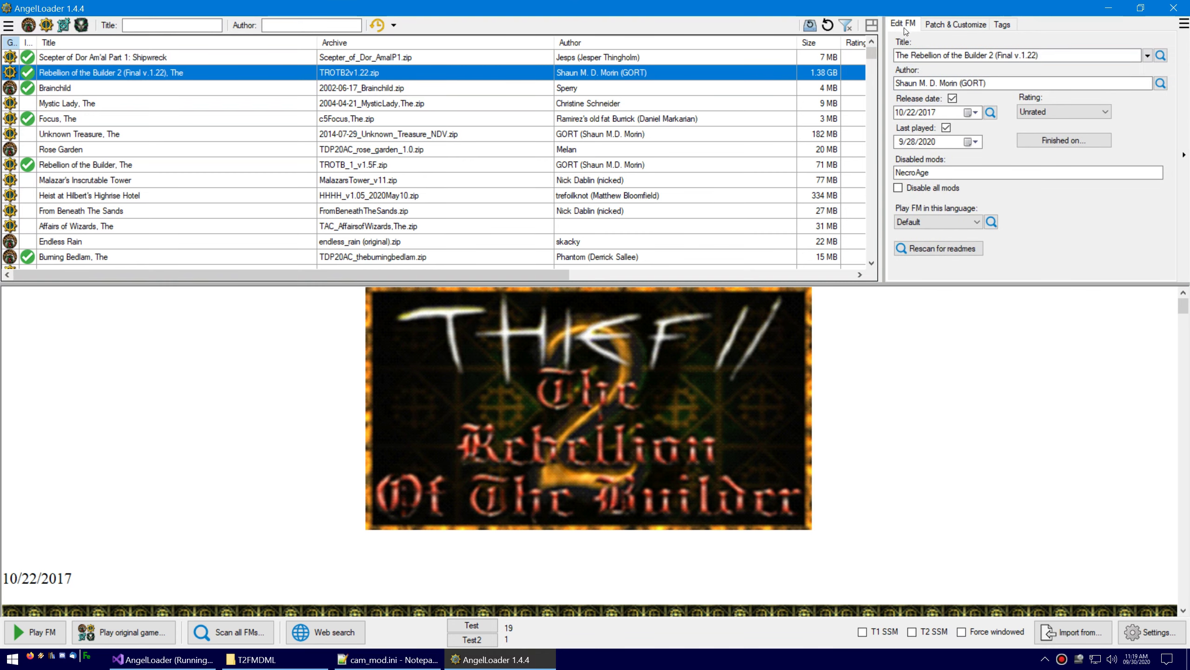
double_click(941, 173)
key(BackSpace)
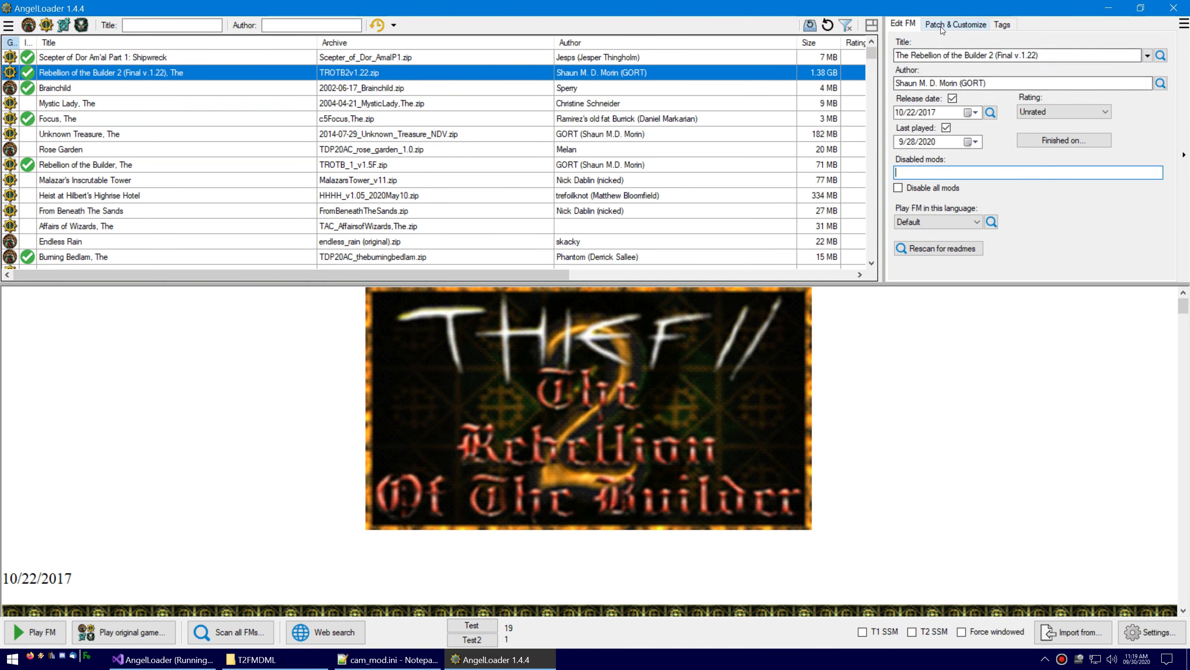
- Show the mission's .dml patch list, and look at the Thief2-ND-T2Fix folder and the mod paths in cam_mod.ini
click(1003, 24)
click(956, 24)
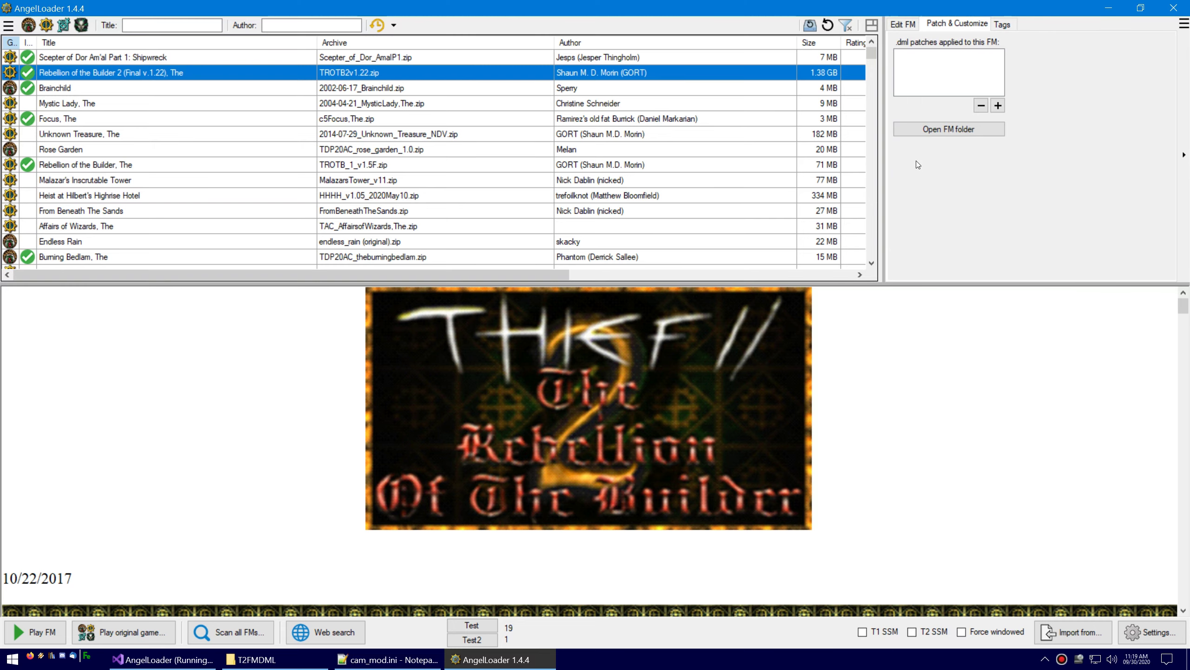
click(256, 659)
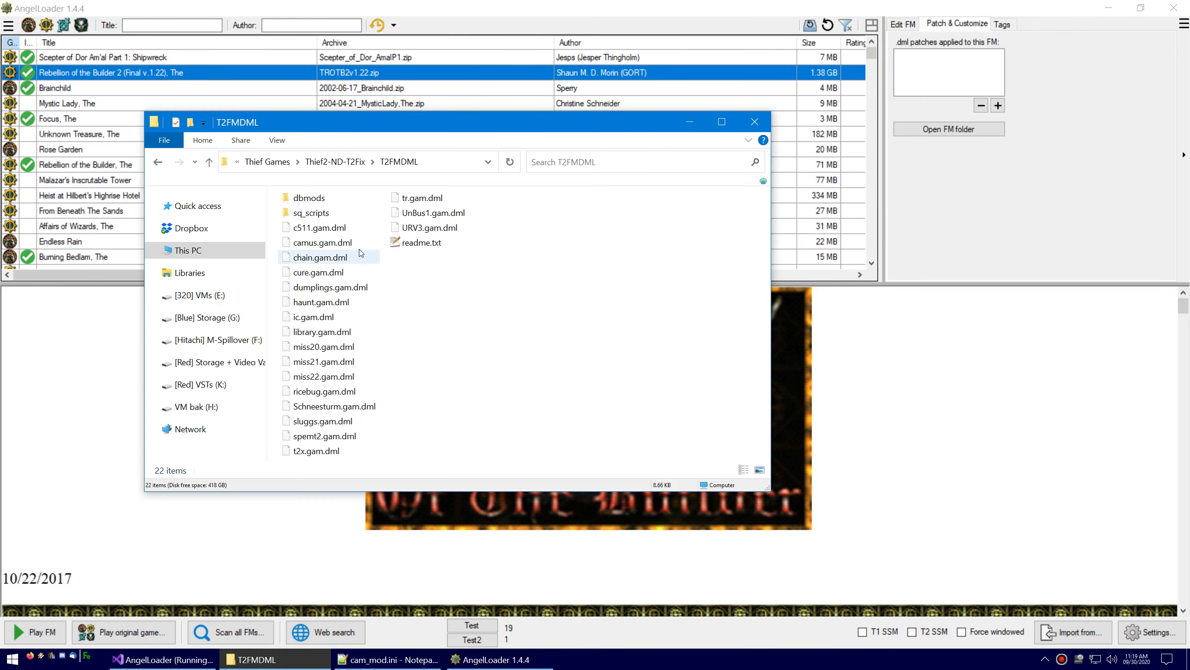
click(342, 161)
click(388, 659)
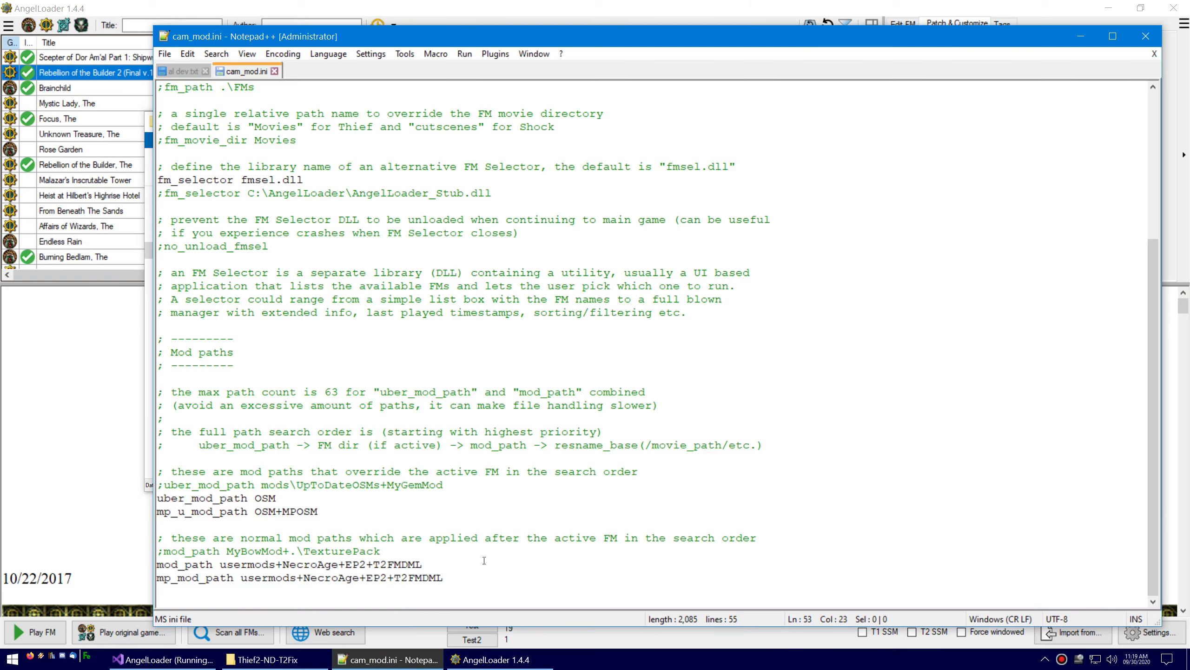
click(1079, 36)
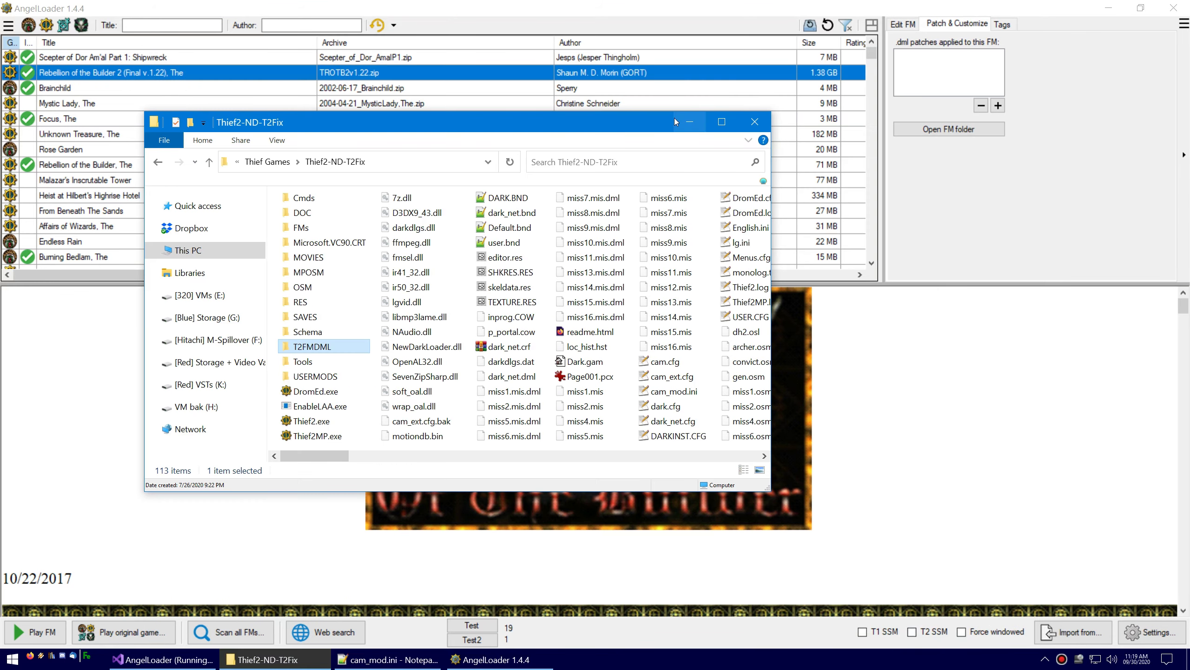
click(690, 122)
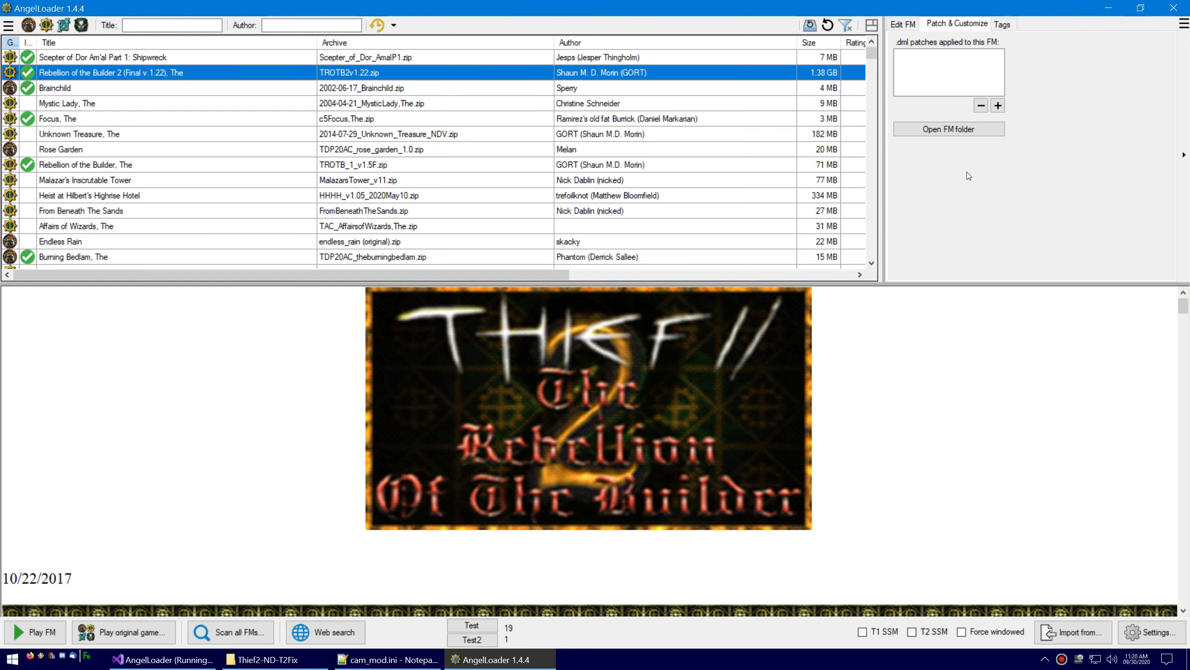
- Review the cam_mod.ini mod paths again alongside the Edit FM and Patch & Customize options of Rebellion of the Builder 2
click(388, 659)
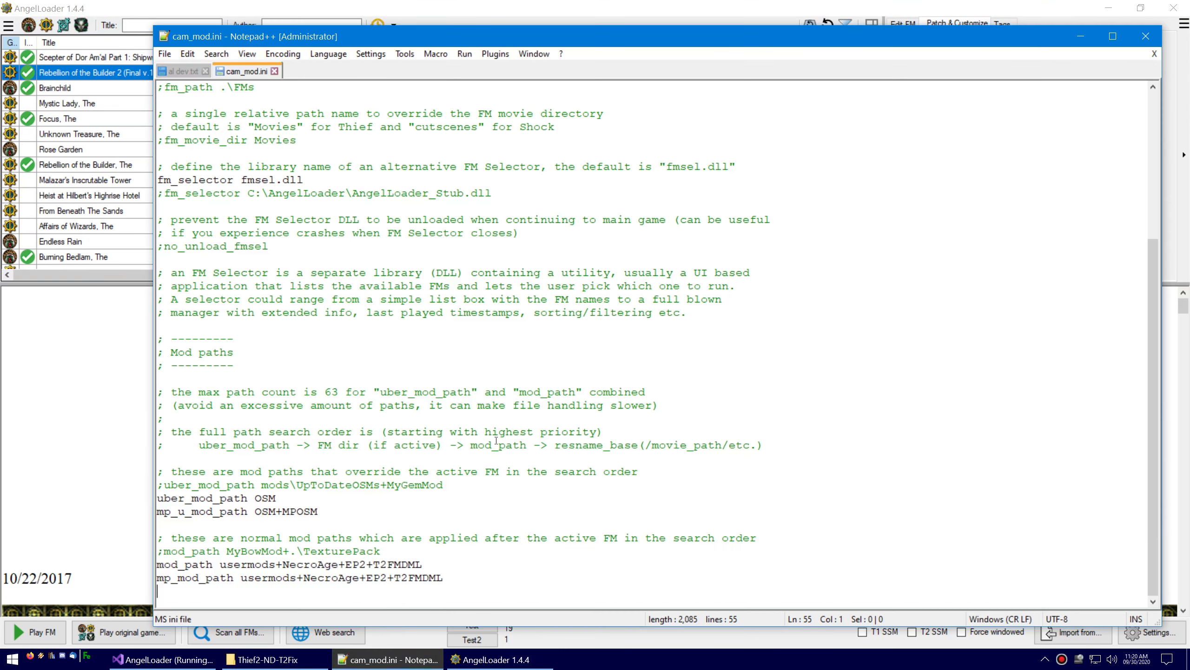
click(1081, 36)
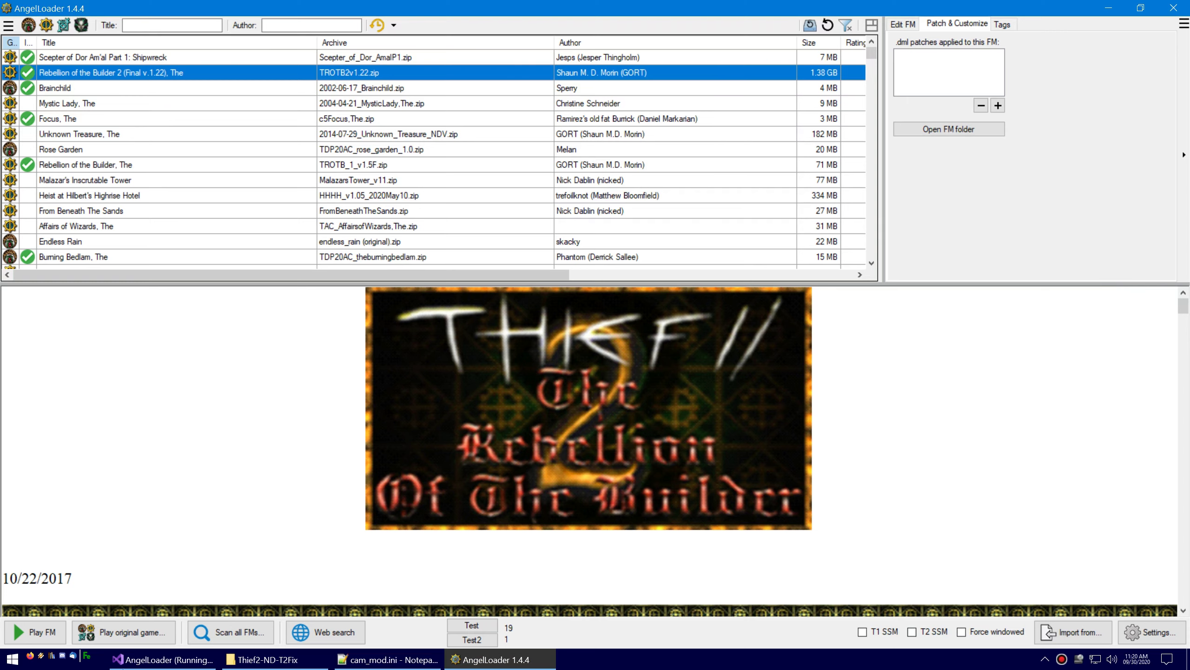
key(alt+Tab)
key(alt+Tab)
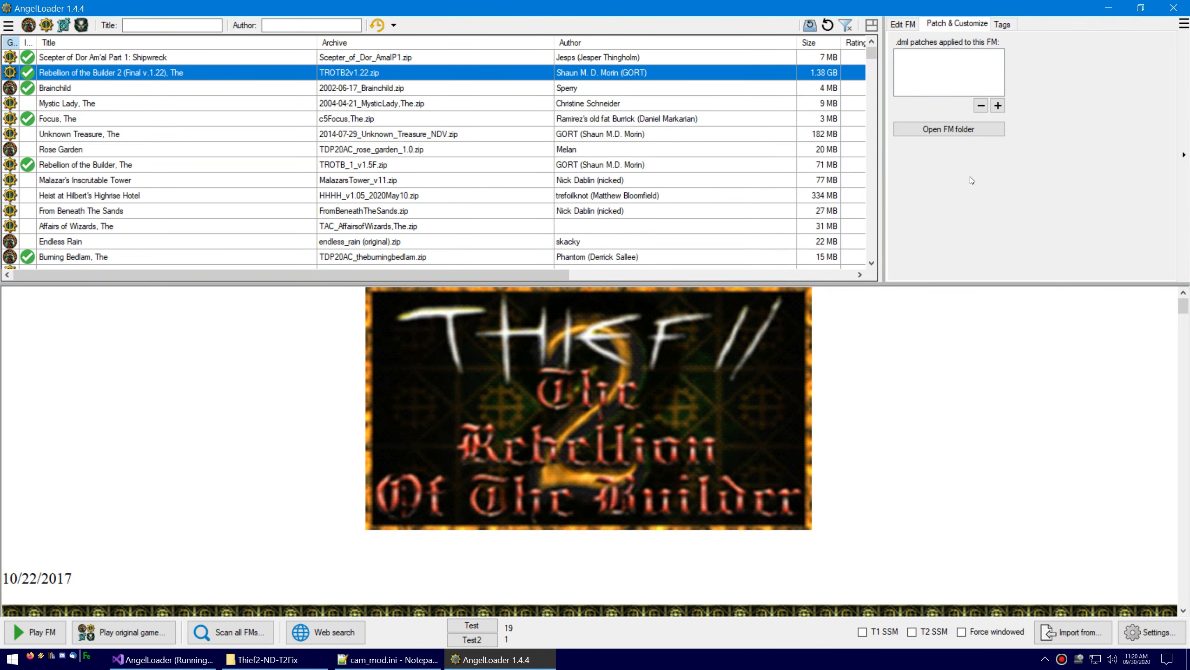
click(903, 22)
key(Down)
key(Up)
click(966, 23)
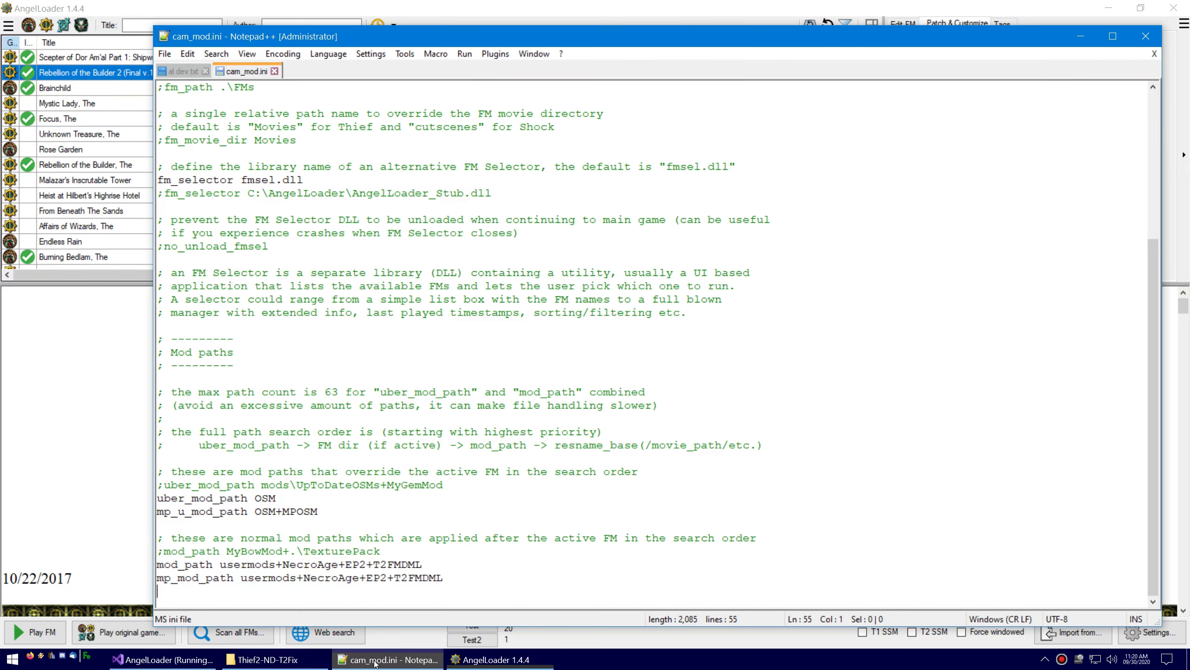
click(396, 661)
key(alt+Tab)
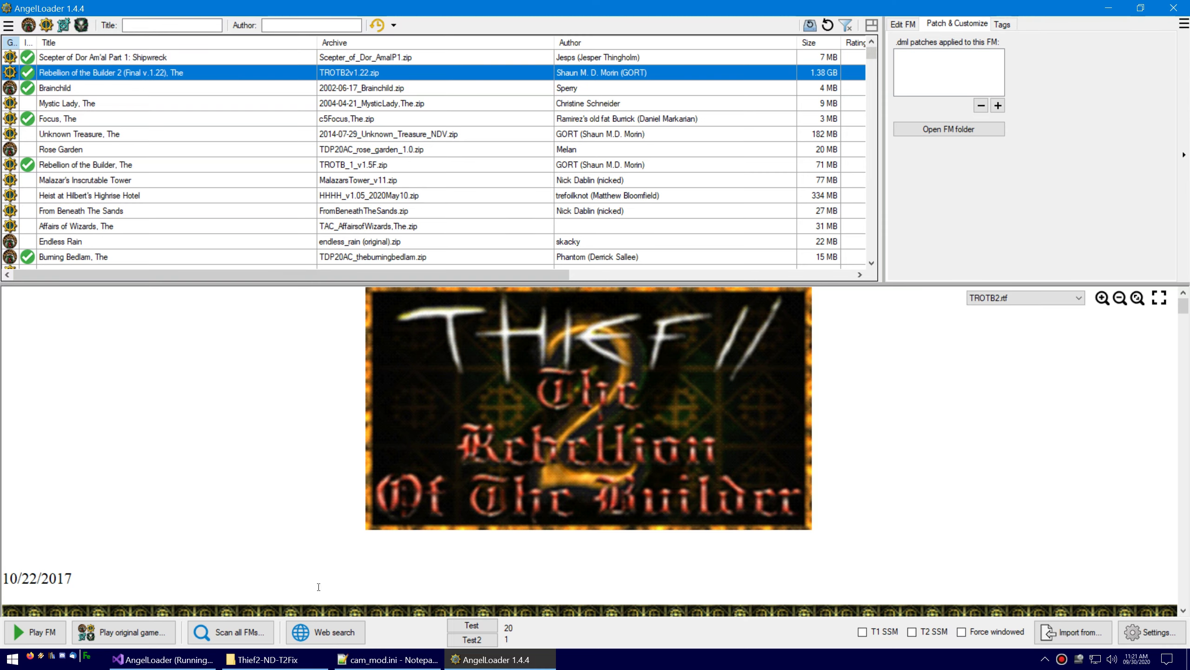
- Turn on Disable all mods for Rebellion of the Builder 2
click(287, 661)
click(287, 661)
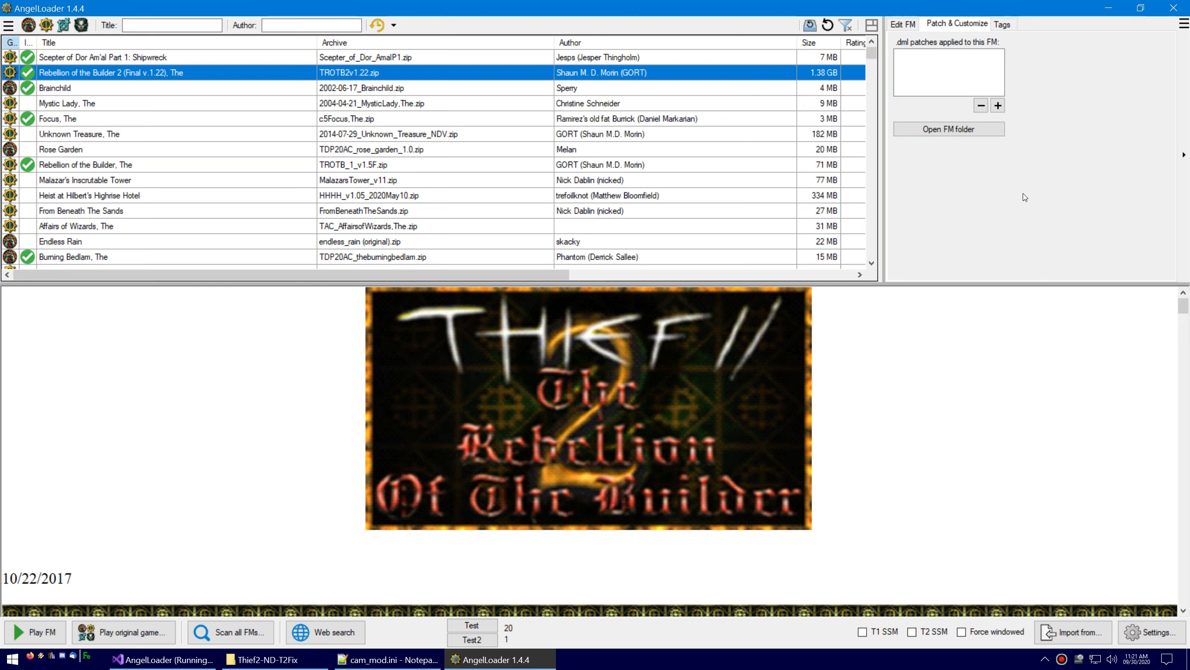
click(903, 23)
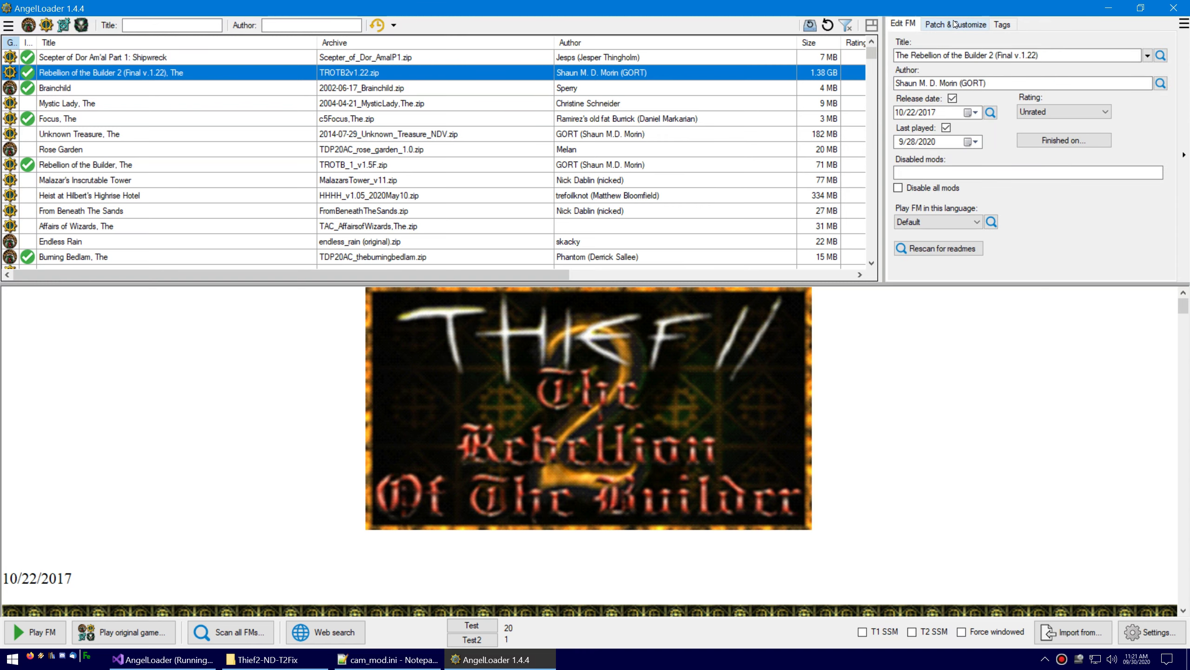
click(928, 190)
- Inspect the individual mod names in the mod_path and mp_mod_path lines of cam_mod.ini, including T2FMDML
click(388, 659)
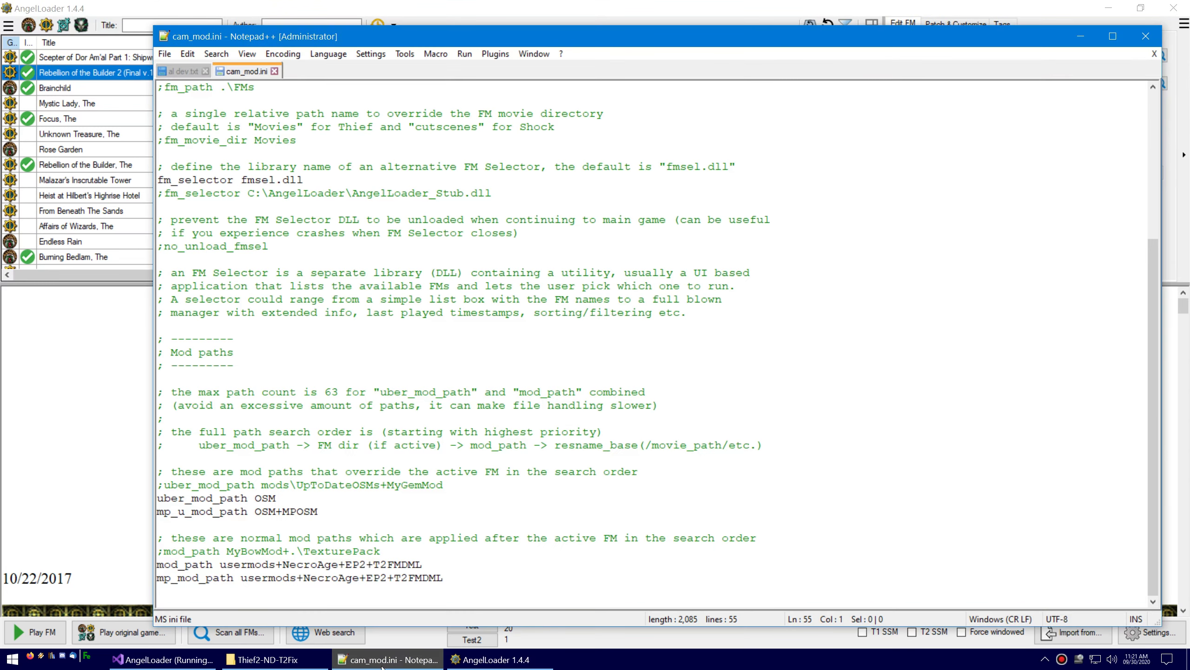
double_click(289, 564)
drag(346, 564, 435, 566)
click(369, 577)
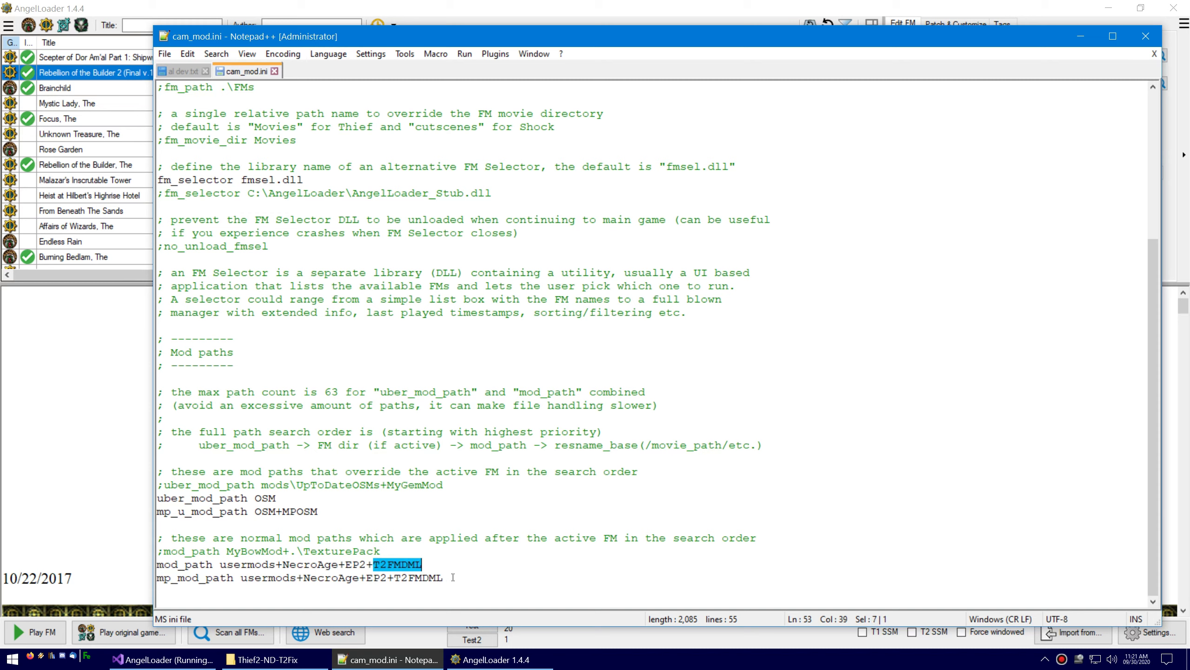
click(454, 577)
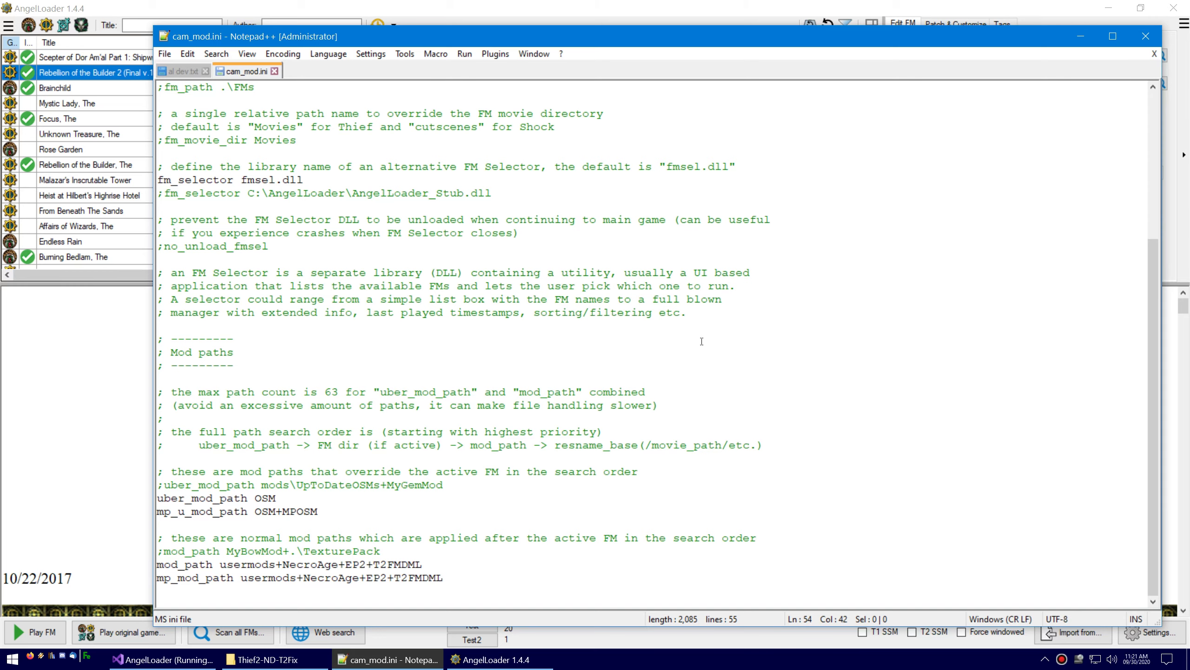
click(382, 660)
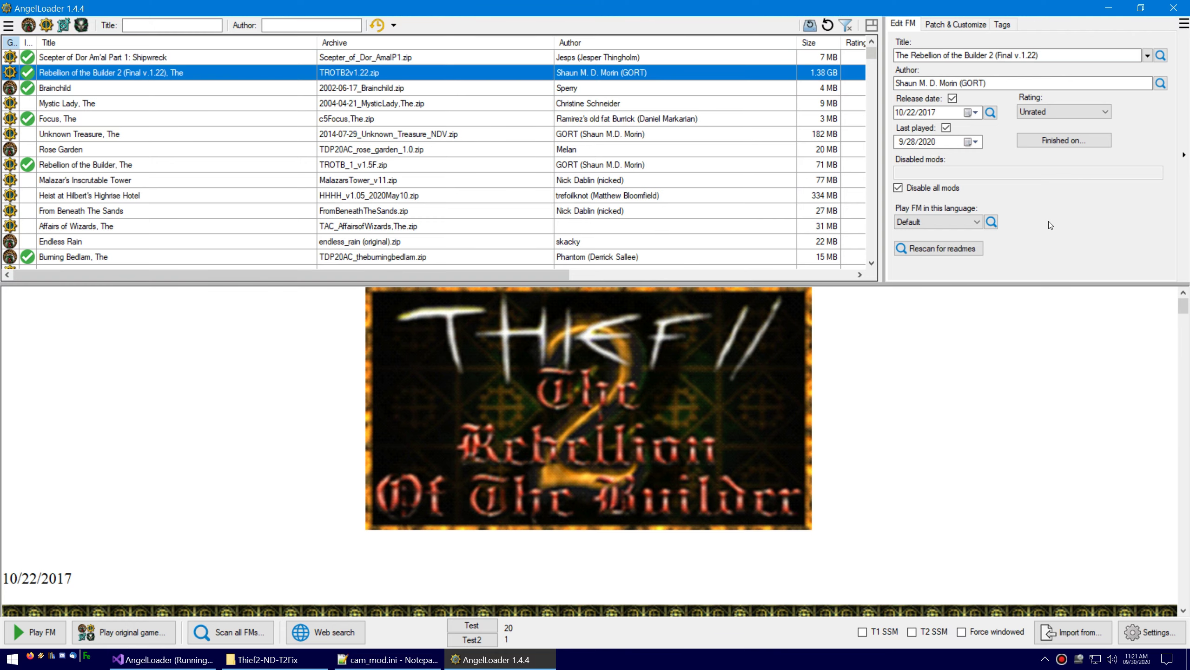
- Check cam_mod.ini once more, turn off Disable all mods for the mission, and show its .dml patch list
click(387, 660)
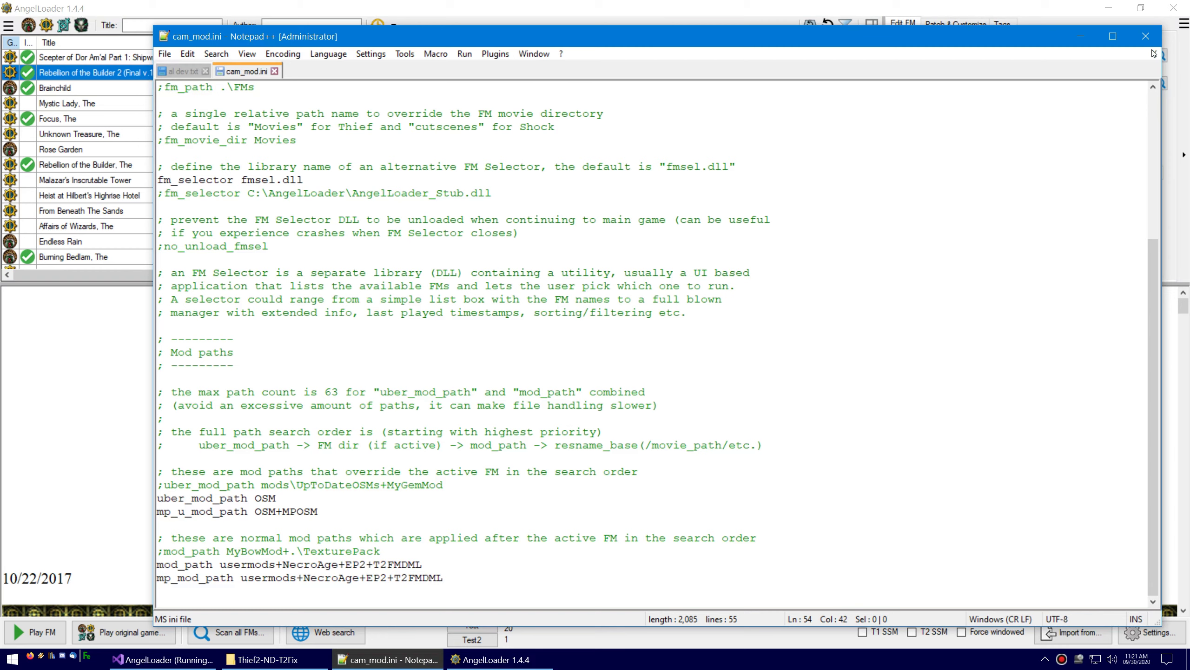
click(1080, 36)
click(914, 187)
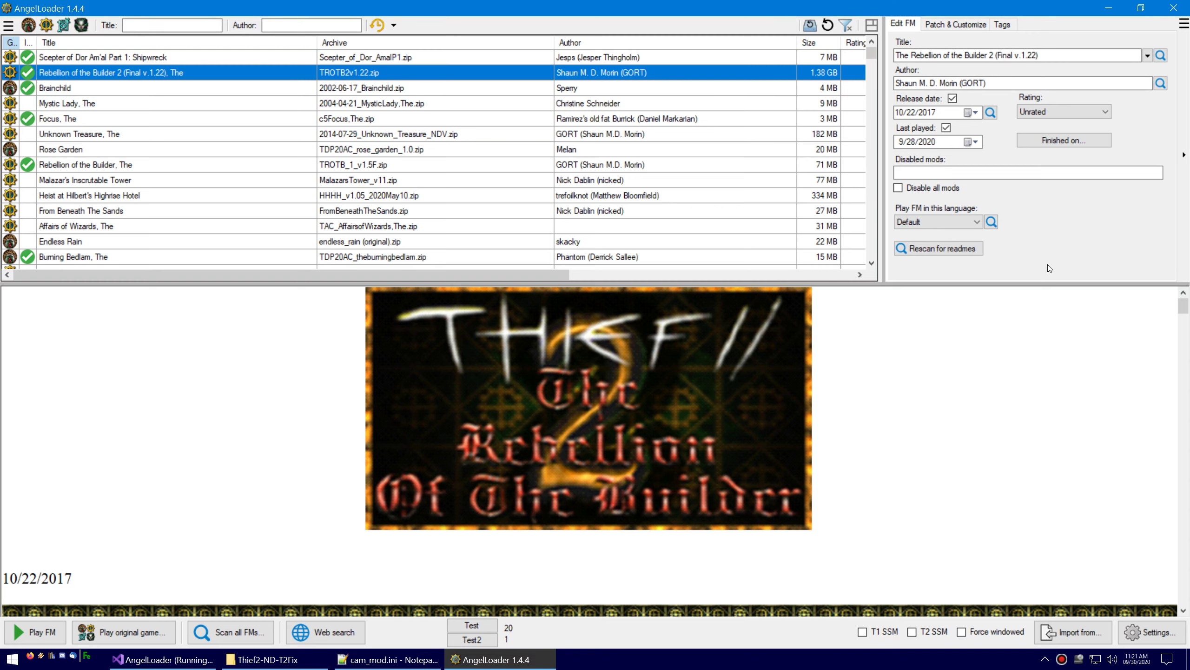
mouse_move(1049, 306)
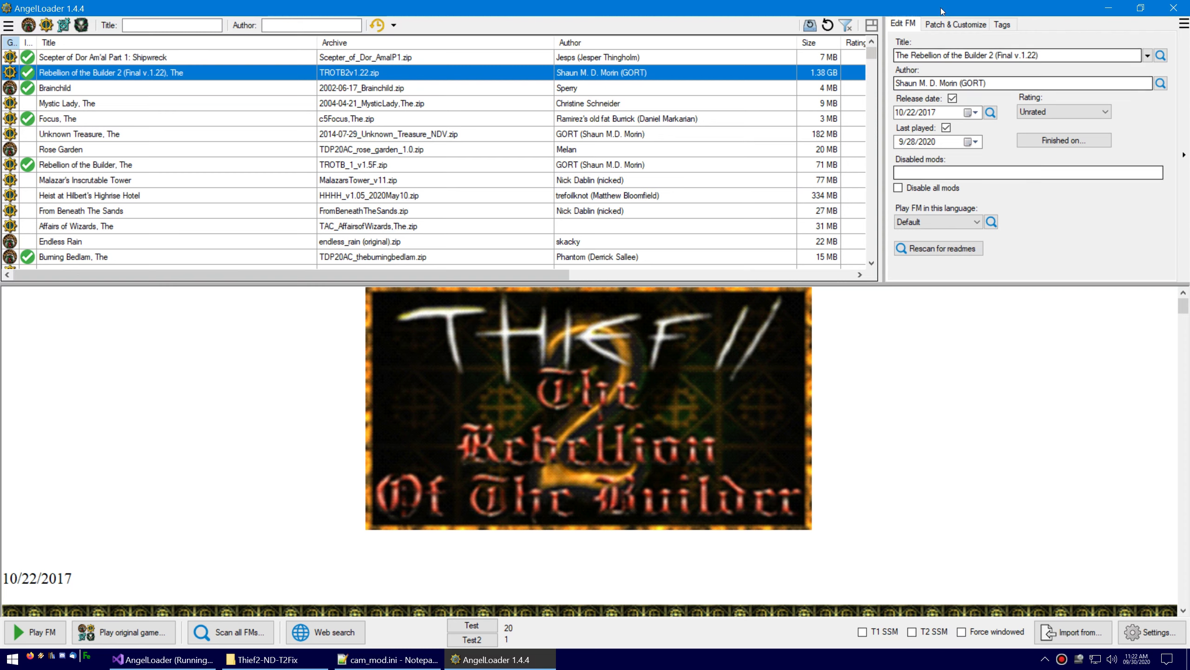
click(949, 26)
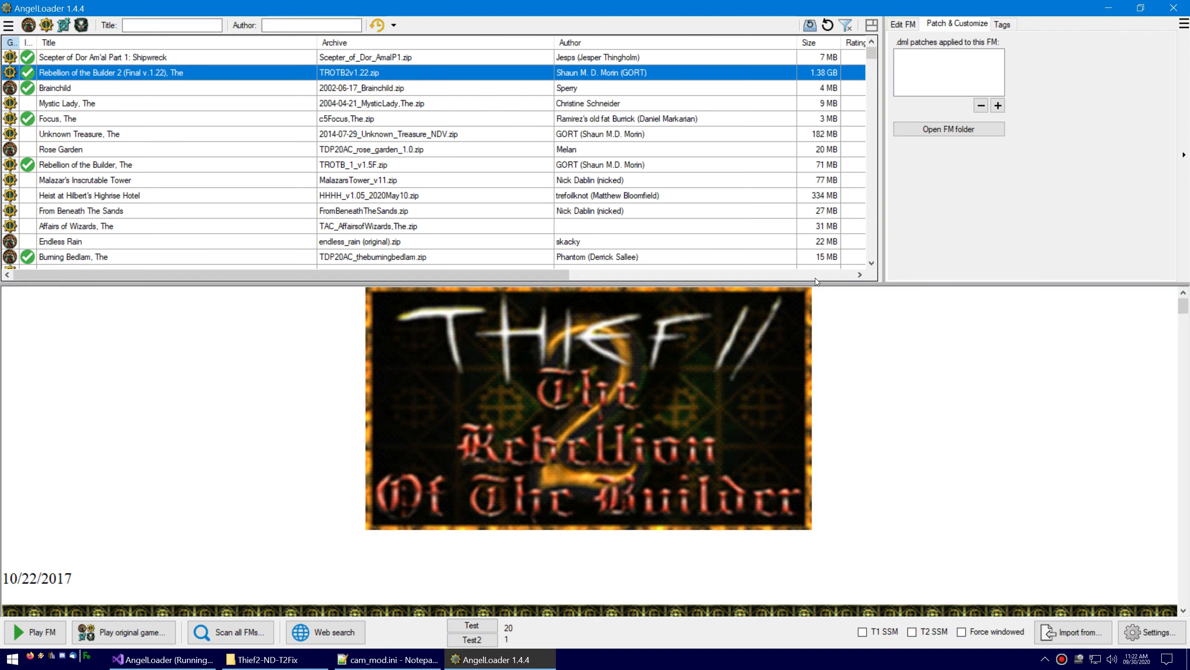
- Review the mp_mod_path line in cam_mod.ini, singling out NecroAge and T2FMDML, and return to AngelLoader
click(388, 659)
drag(442, 577, 396, 580)
click(455, 571)
click(458, 576)
click(459, 574)
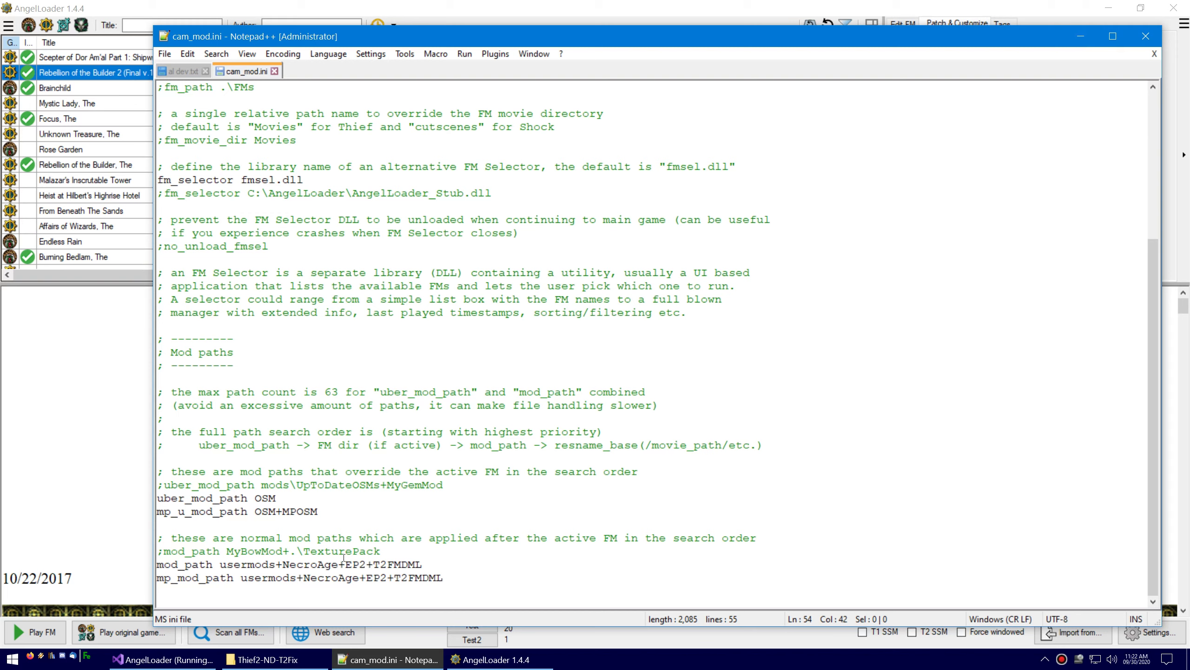
drag(303, 579, 359, 579)
drag(443, 579, 393, 579)
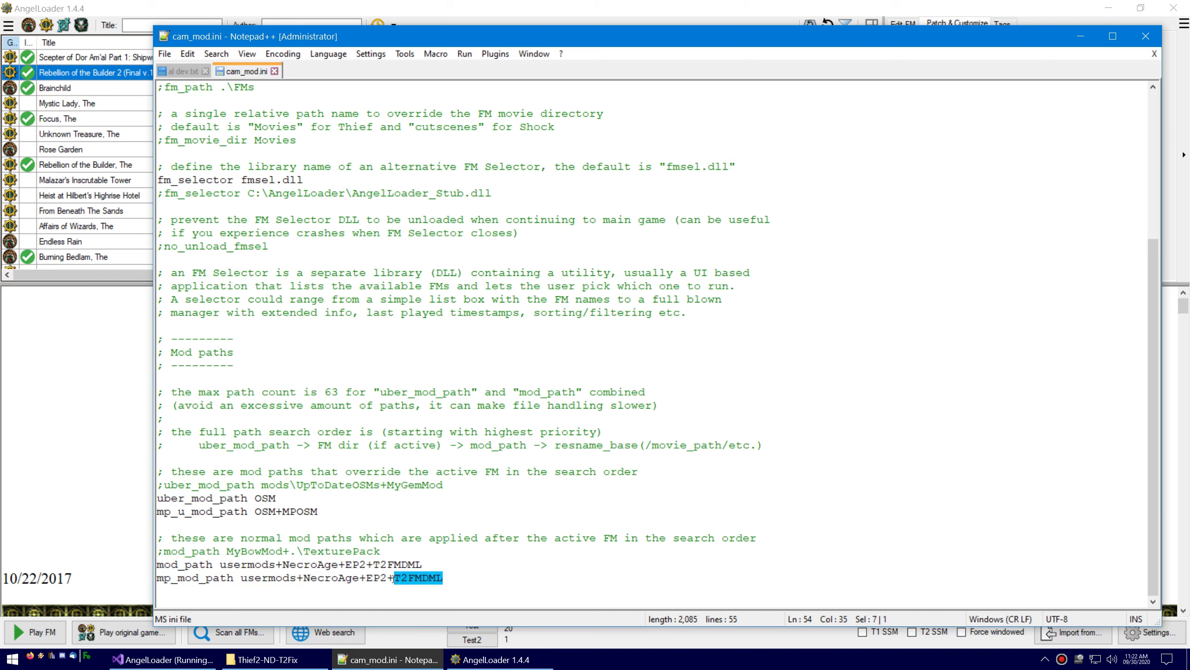
click(432, 580)
click(1081, 36)
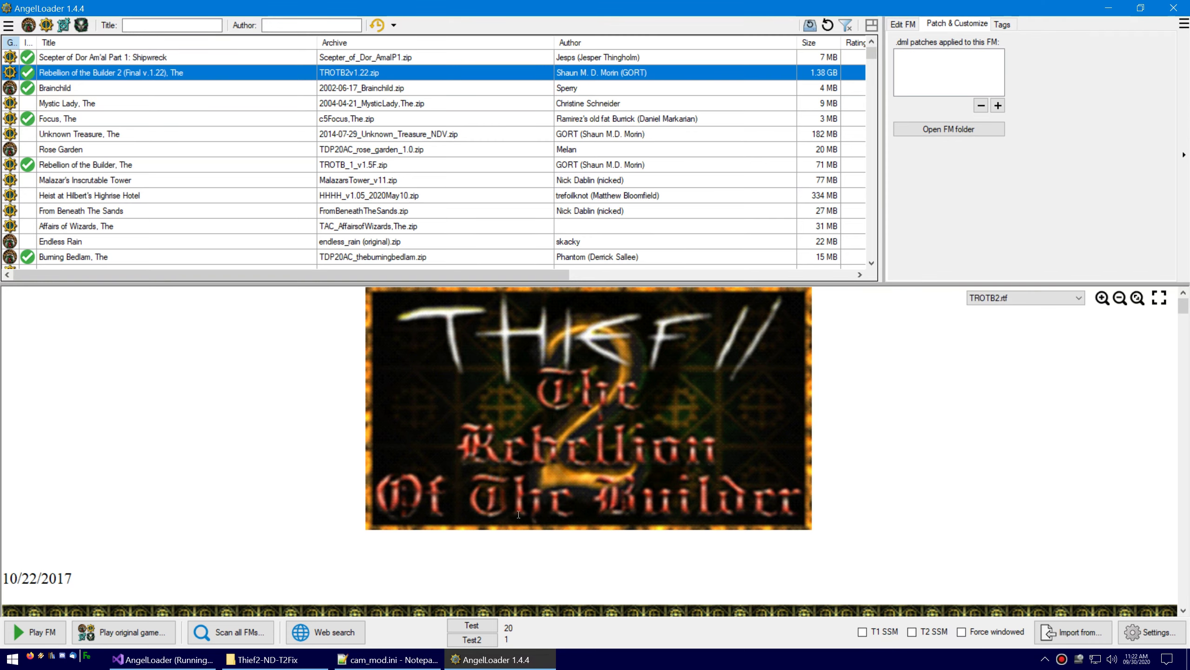
- Inspect usermods, NecroAge, EP2 and T2FMDML one by one in the mod_path and mp_mod_path lines of cam_mod.ini
key(alt+Tab)
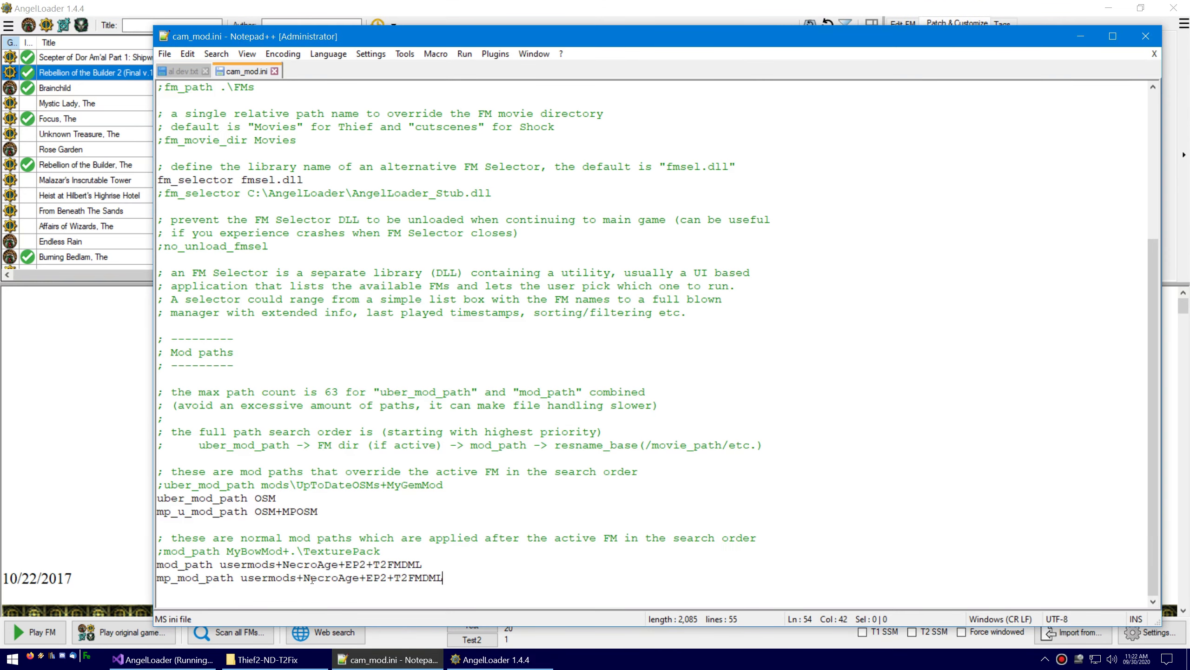
double_click(243, 566)
double_click(311, 565)
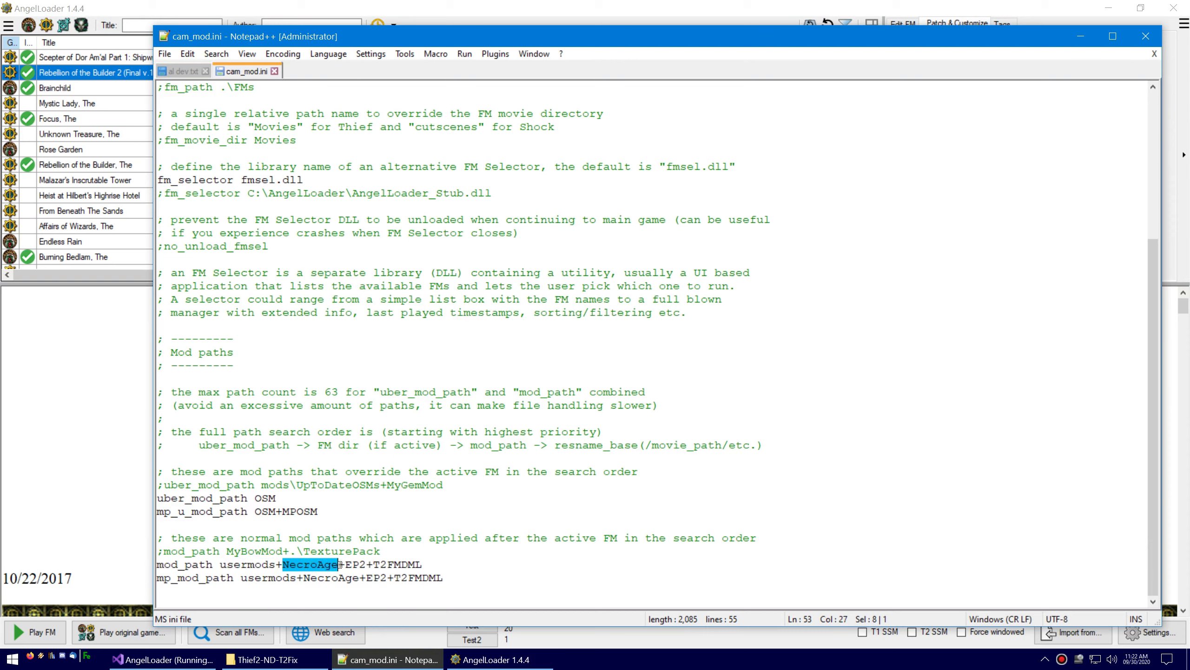
double_click(351, 565)
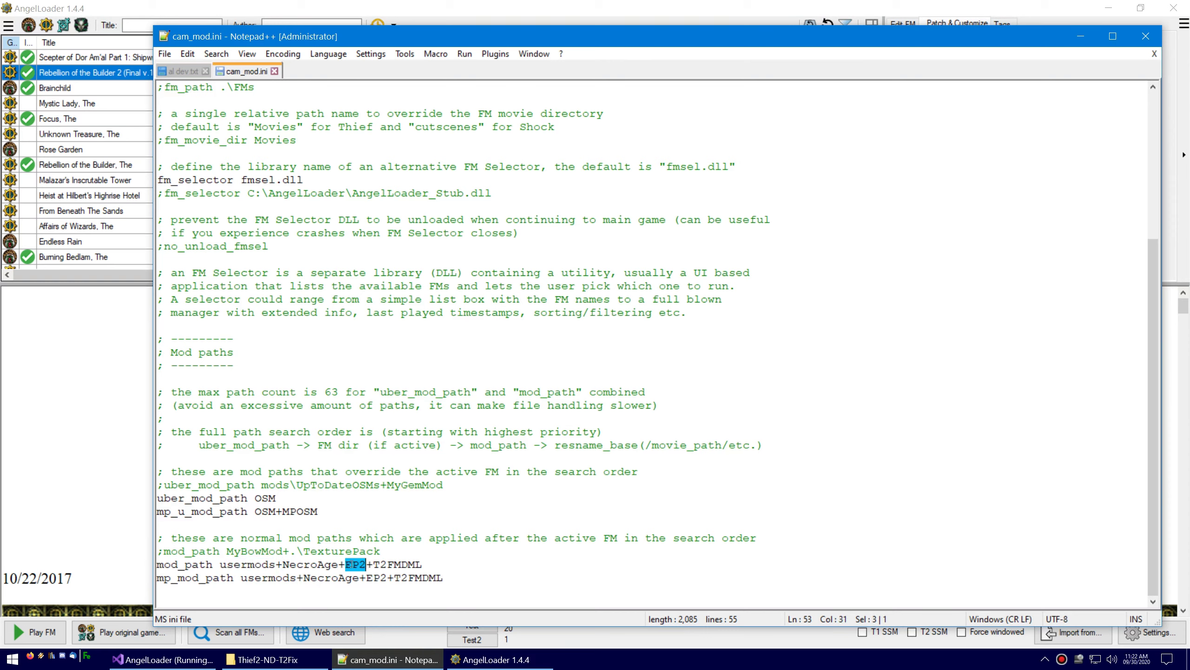
double_click(417, 577)
click(443, 578)
click(375, 564)
double_click(382, 565)
click(422, 565)
- Return to AngelLoader and compare the Disabled mods setting of Rebellion of the Builder 2 with its .dml patch list
click(1077, 44)
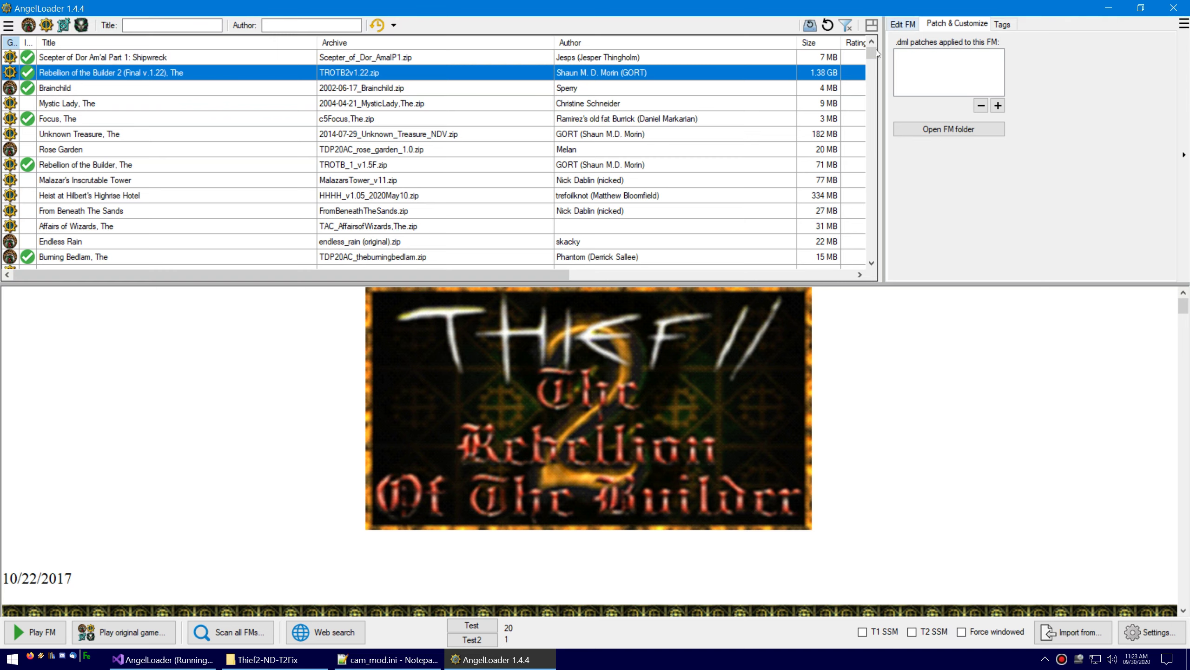
click(898, 24)
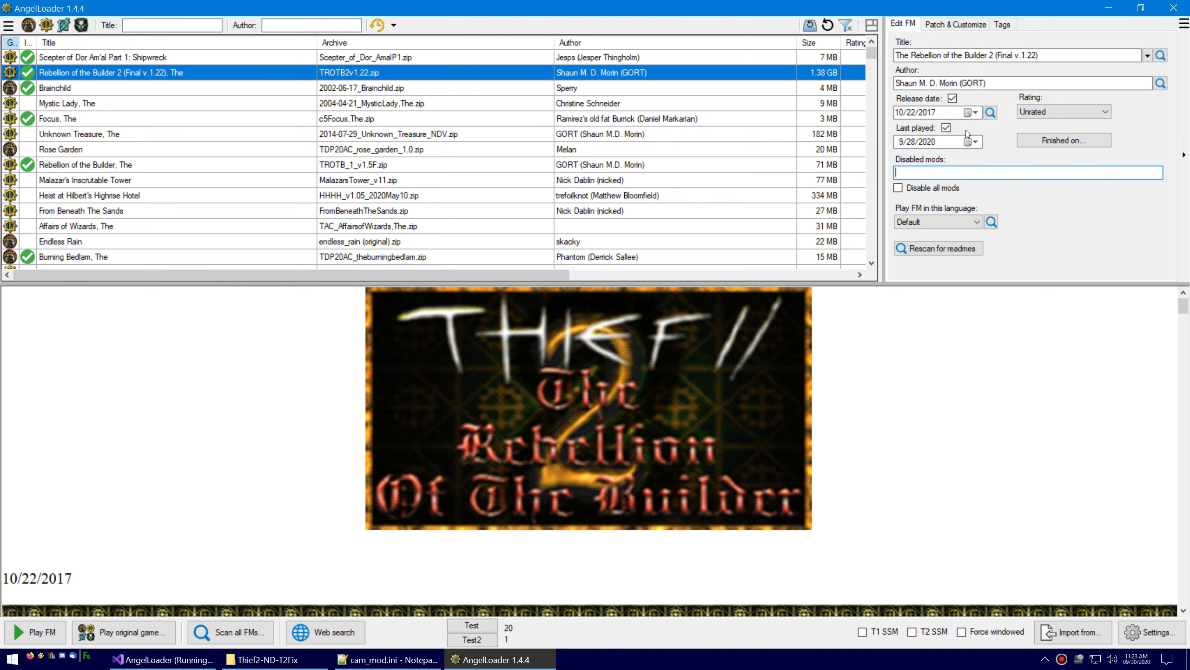
click(962, 24)
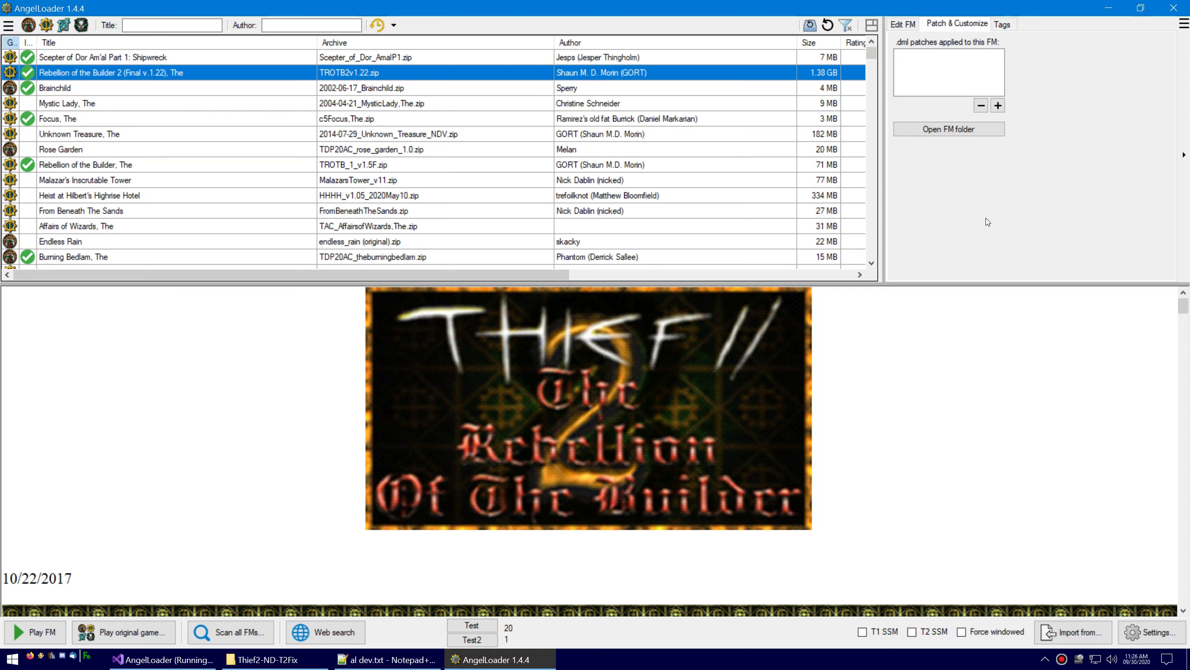
- Close AngelLoader and start it again from AngelLoader.exe in the AngelLoader folder on drive C
click(1174, 8)
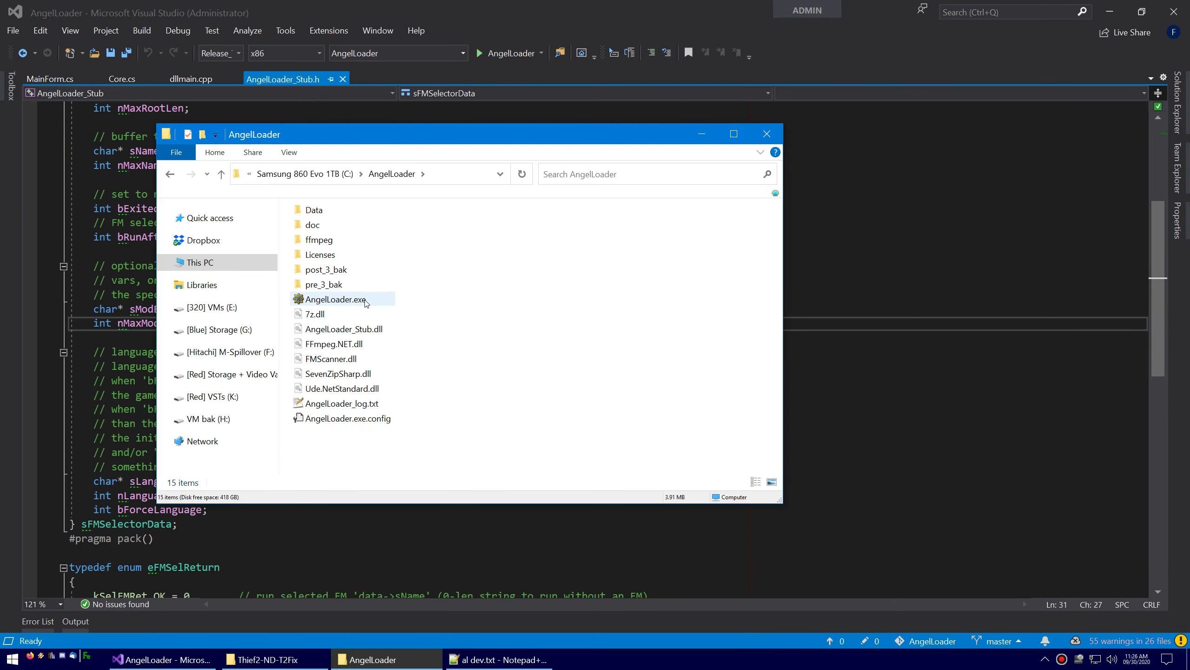
click(357, 302)
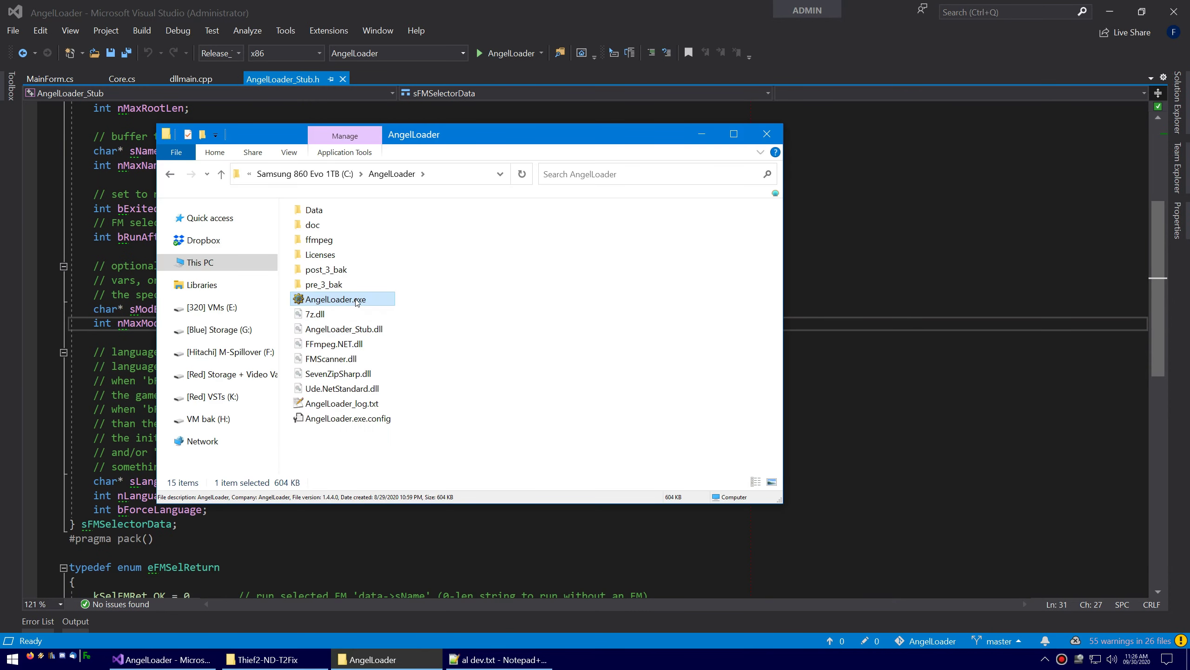
double_click(357, 302)
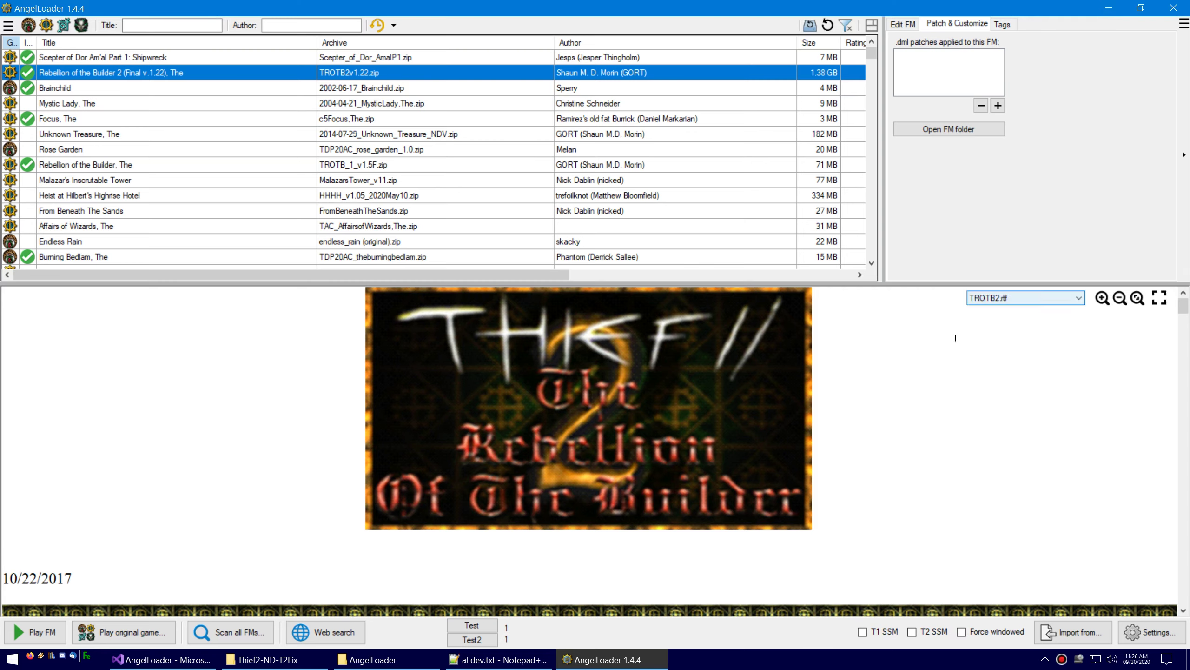
- Close and relaunch AngelLoader several more times from its program folder to examine its startup speed
click(1174, 8)
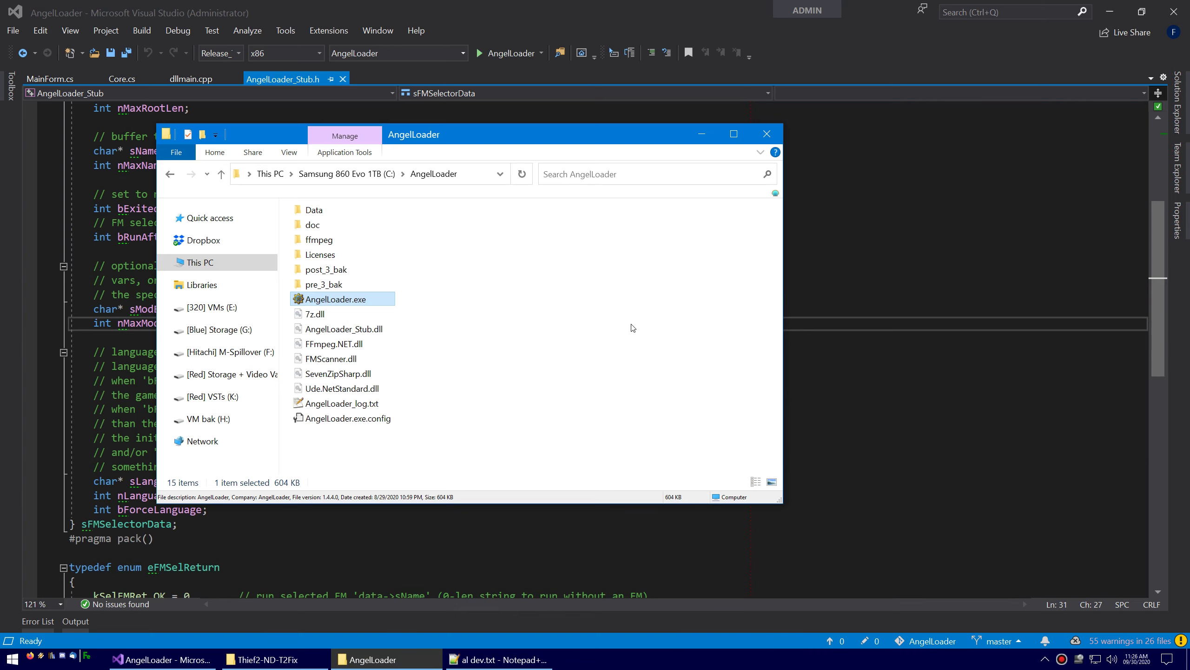
key(Return)
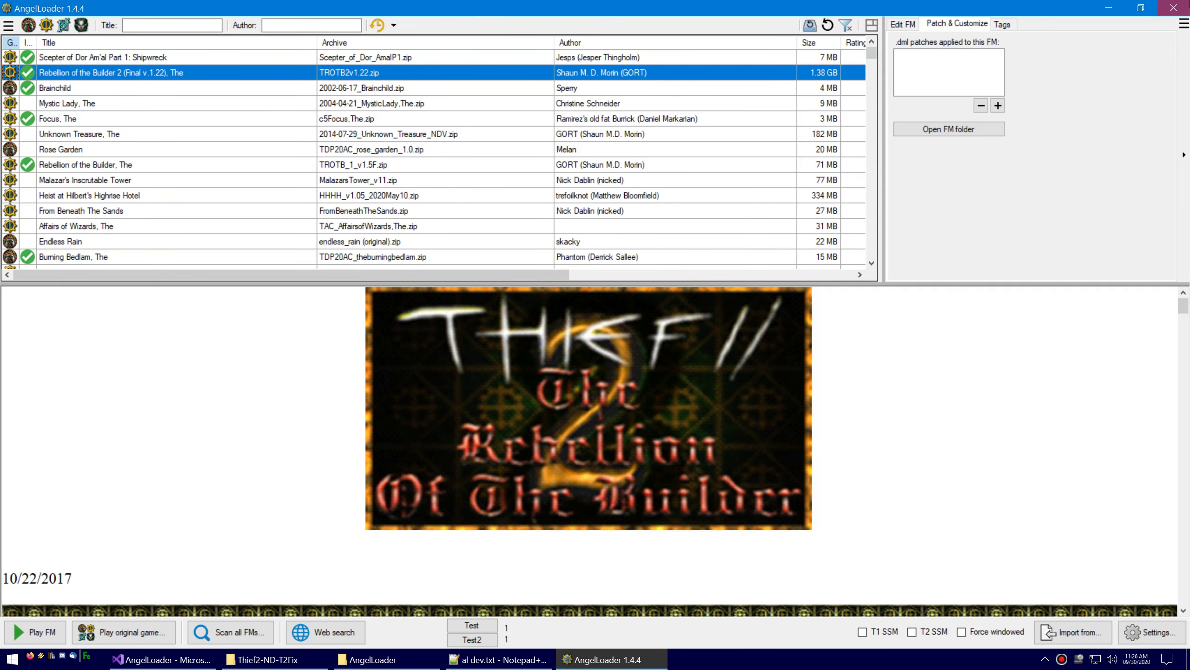
key(alt+F4)
key(Return)
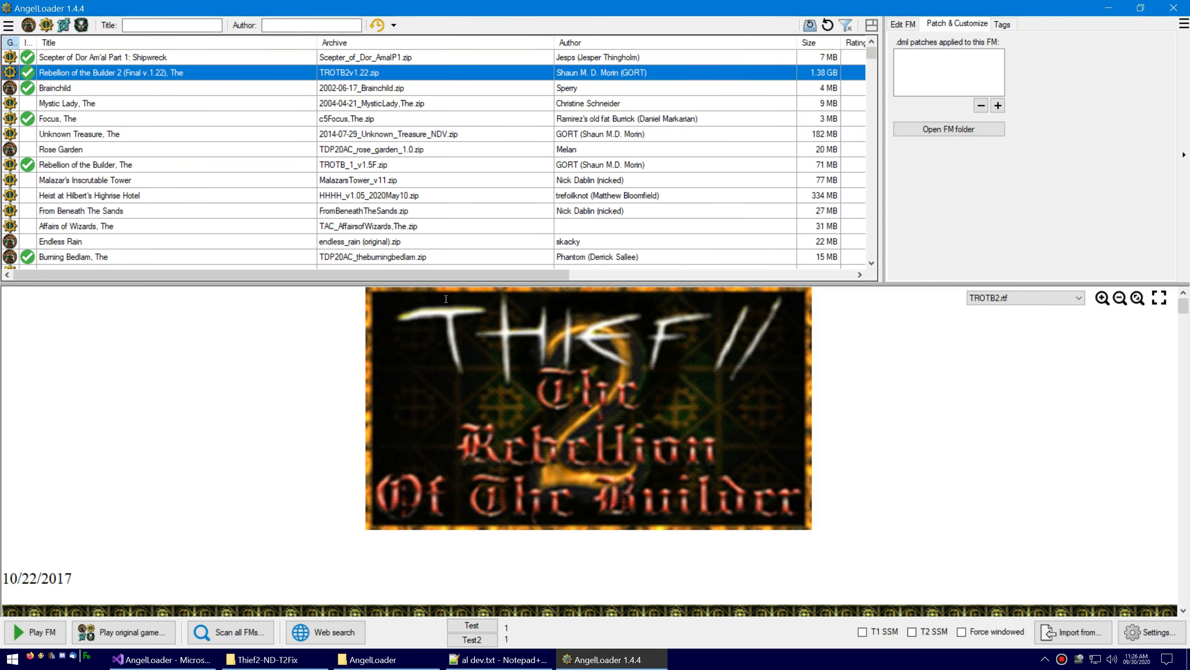
key(alt+F4)
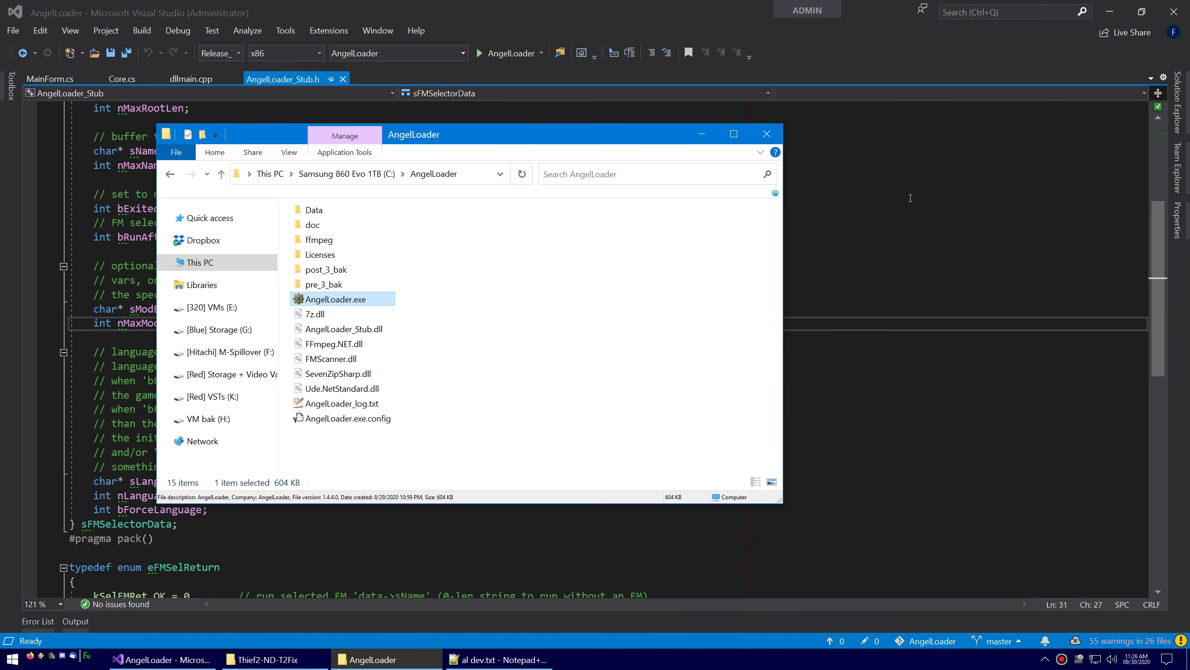
key(Return)
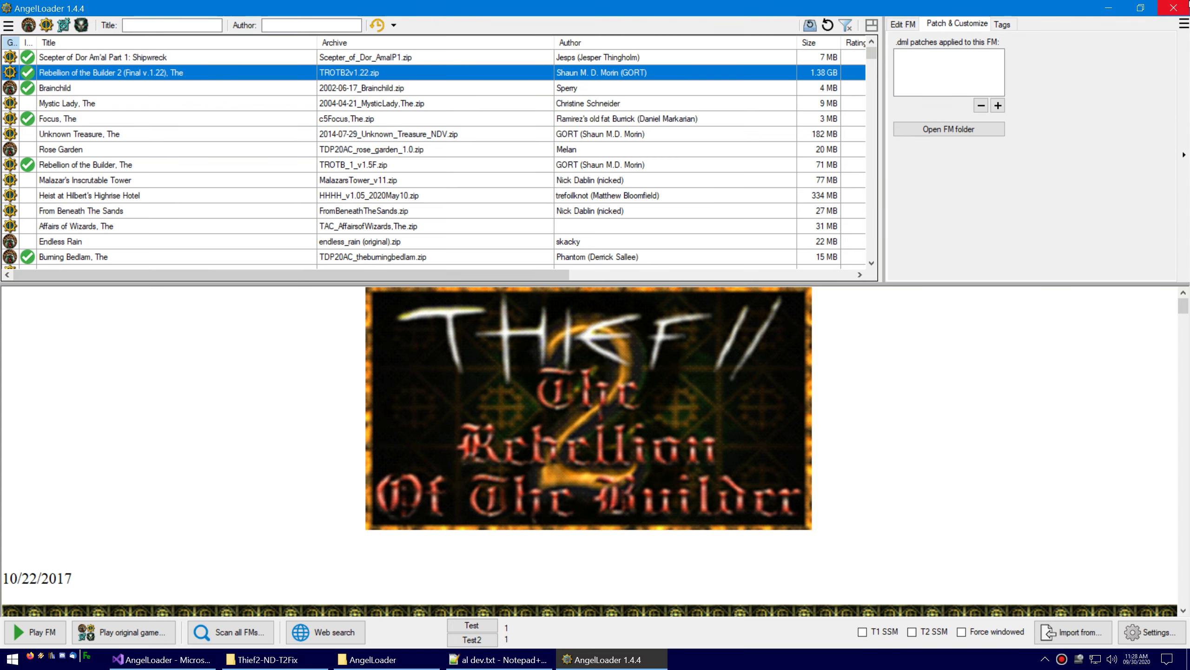
click(1174, 8)
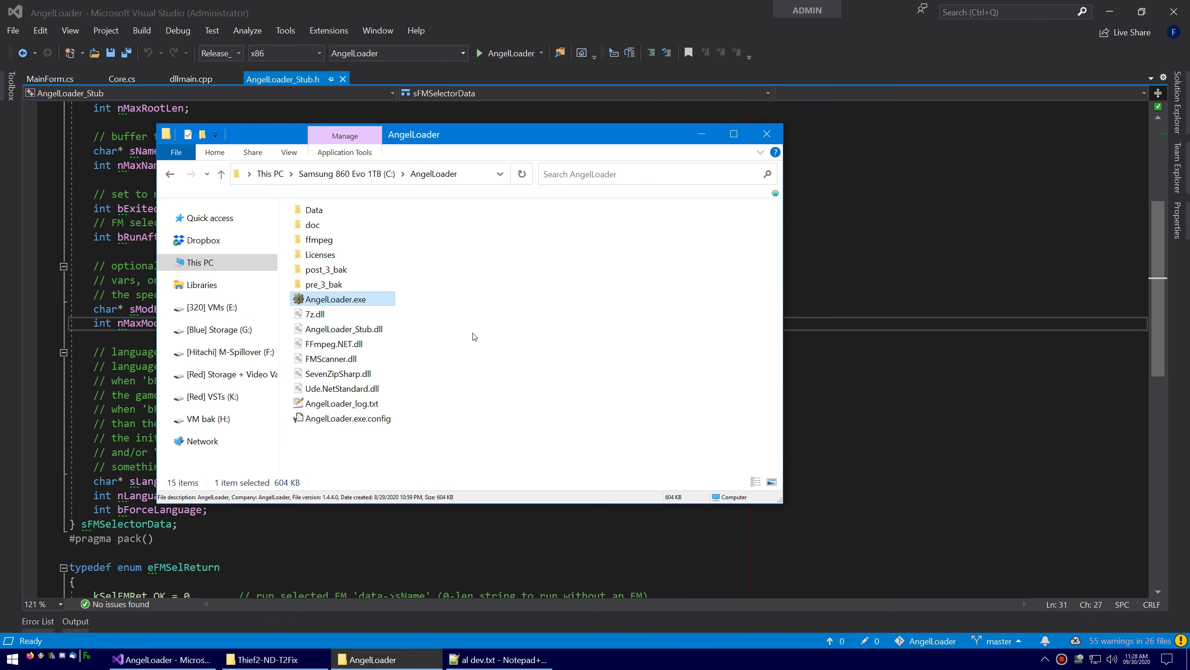
key(Return)
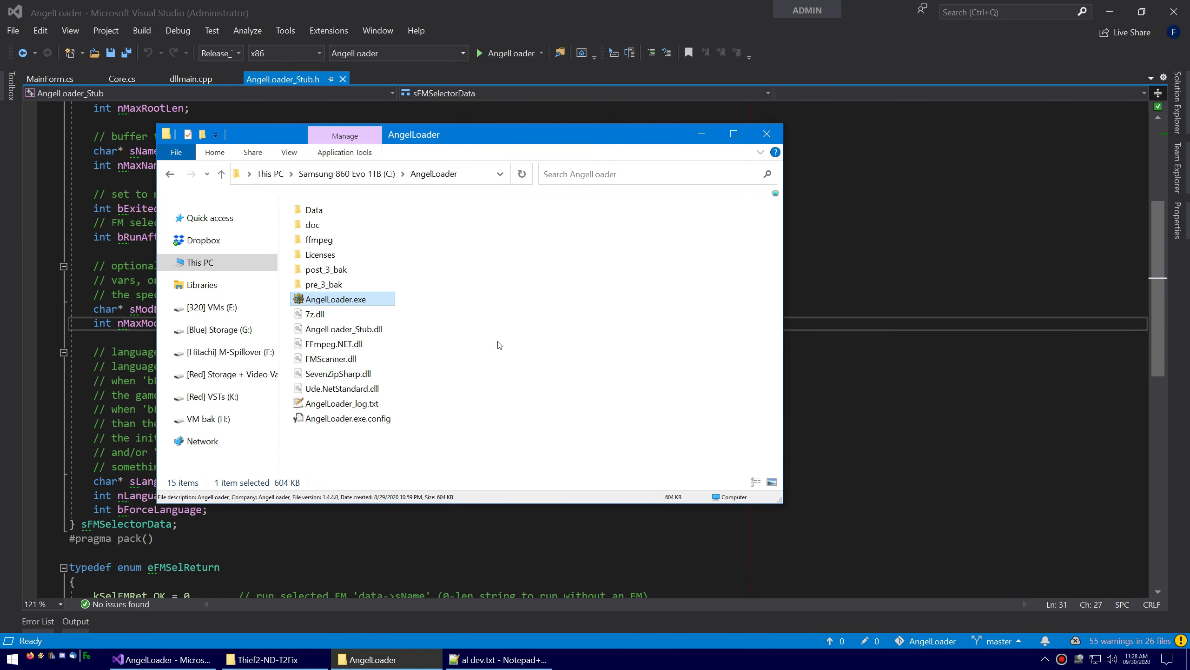